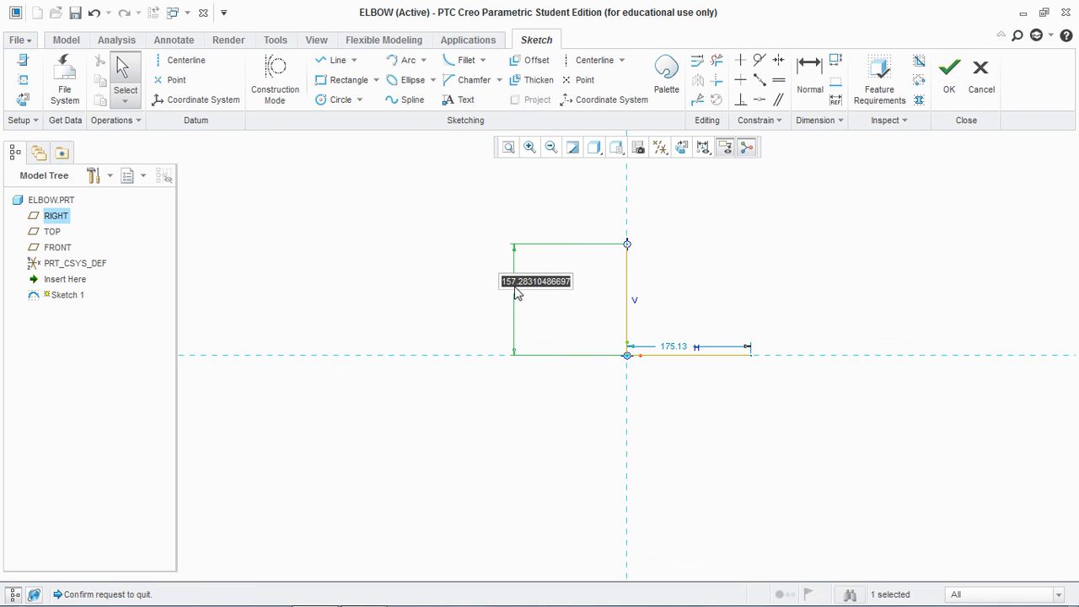
Set the vertical line's length to 150 and the horizontal line's length to 145.
text(50)
key(Return)
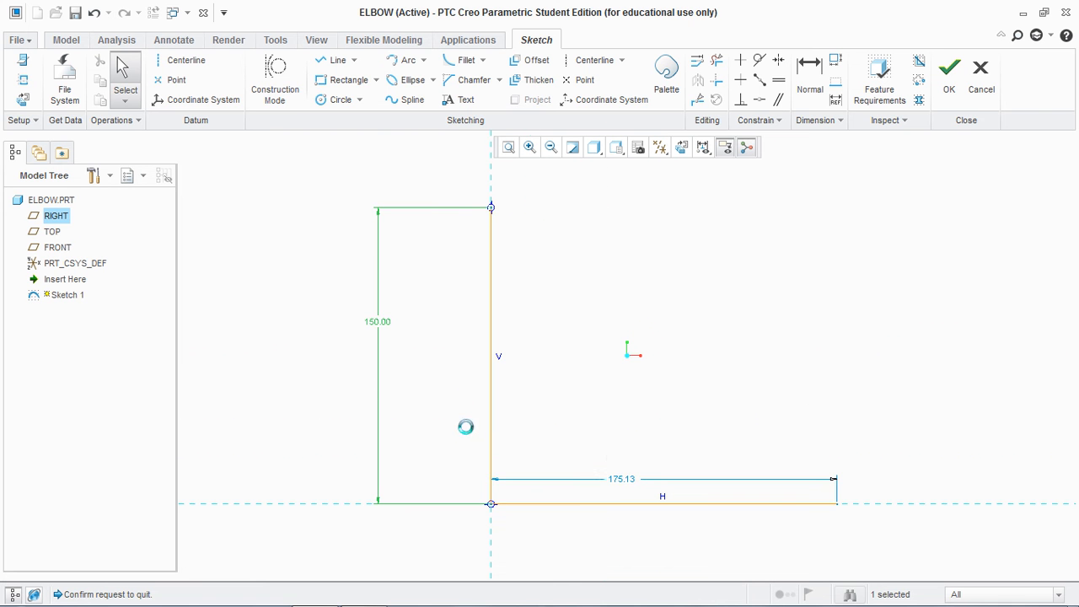
double_click(622, 479)
text(145)
key(Return)
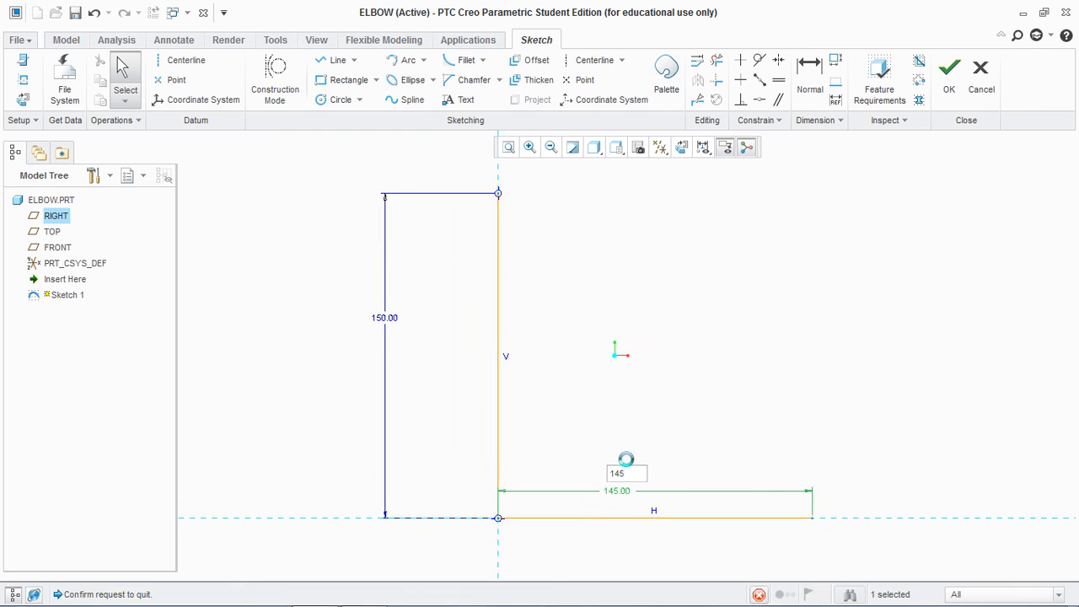
Fillet the corner between the two lines with a radius of 90 and finish the sketch.
click(466, 60)
click(533, 530)
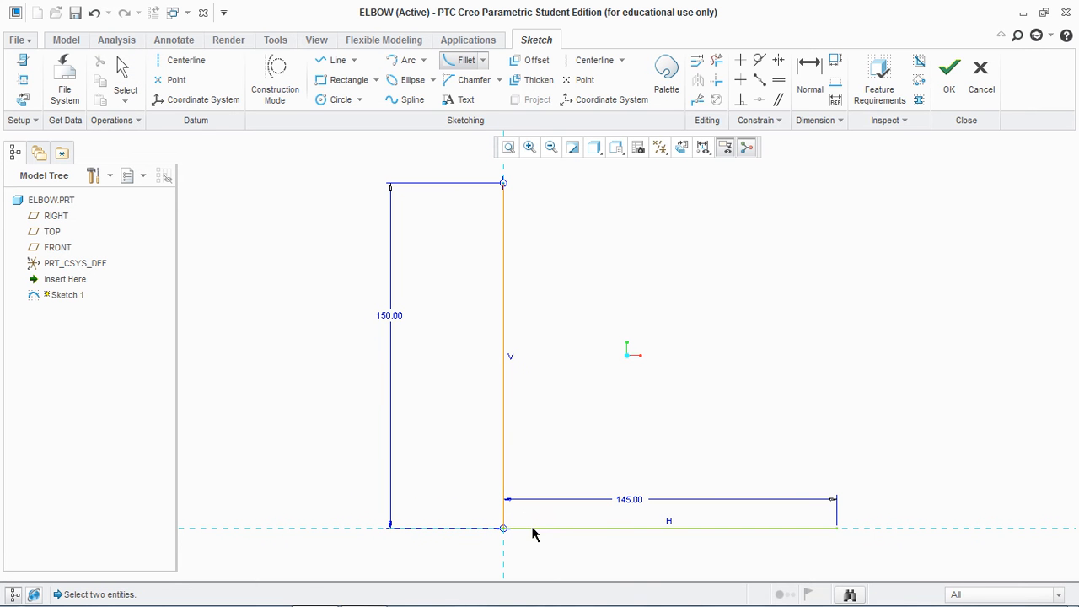
click(503, 482)
middle_click(490, 509)
double_click(476, 524)
text(90)
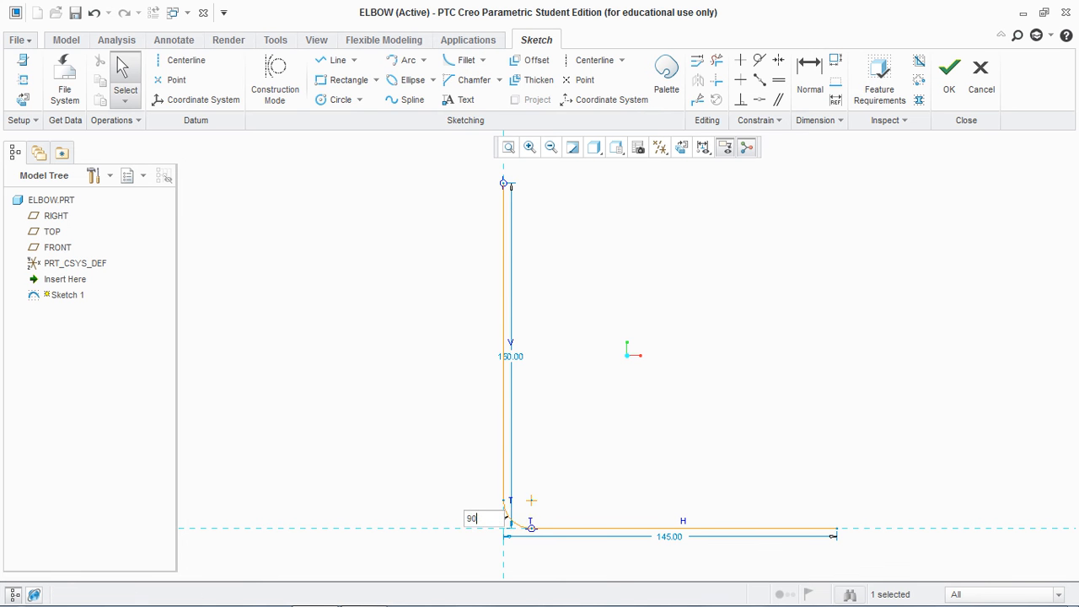
key(Return)
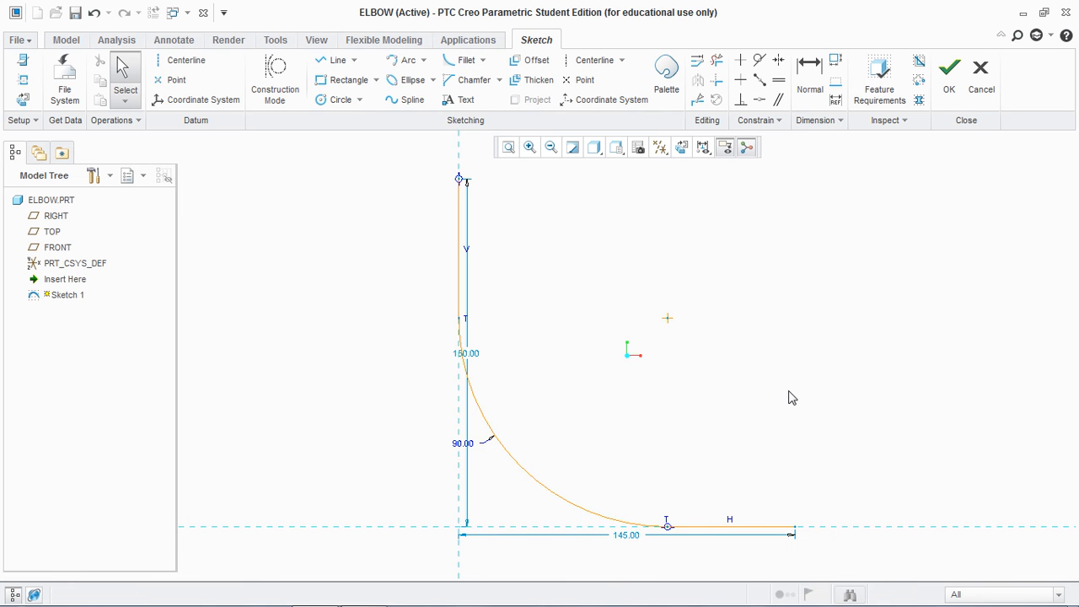
click(949, 80)
click(768, 268)
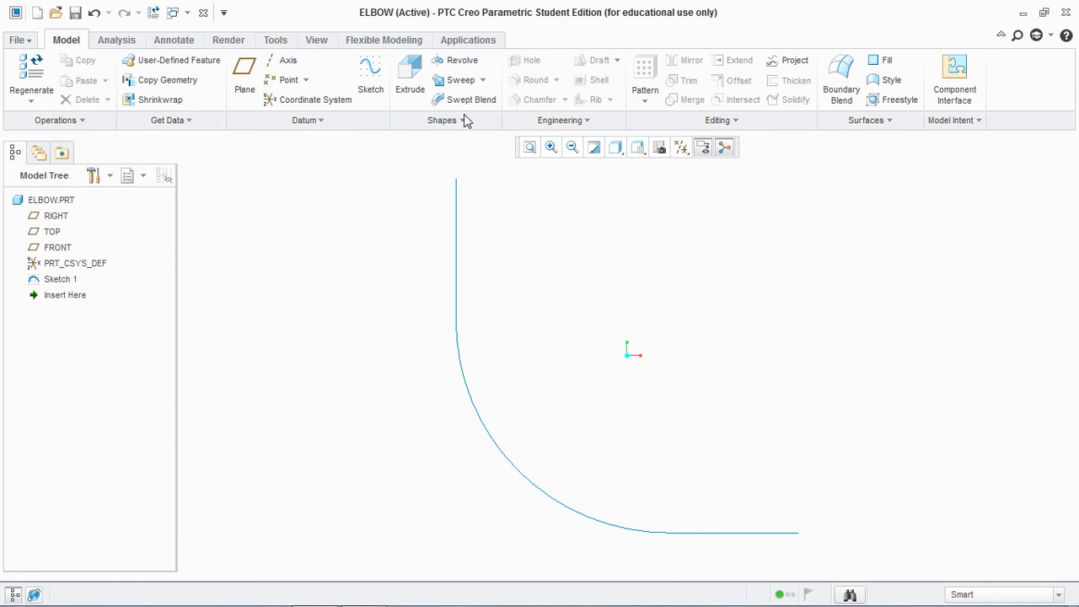
Start a sweep with the sketched curve as its trajectory and open the section sketch in 2D orientation.
click(461, 80)
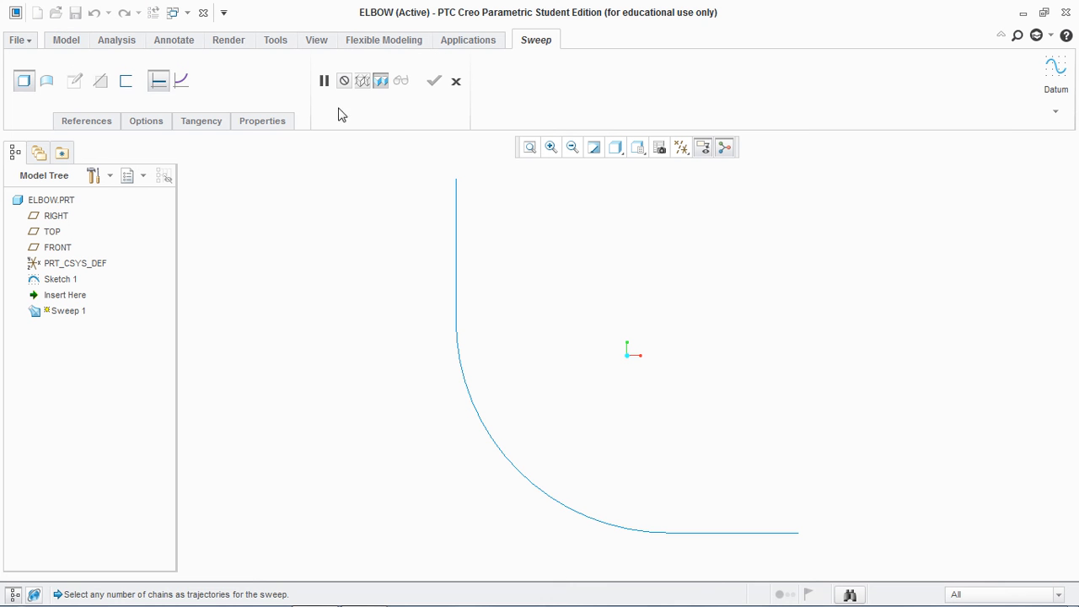
click(456, 242)
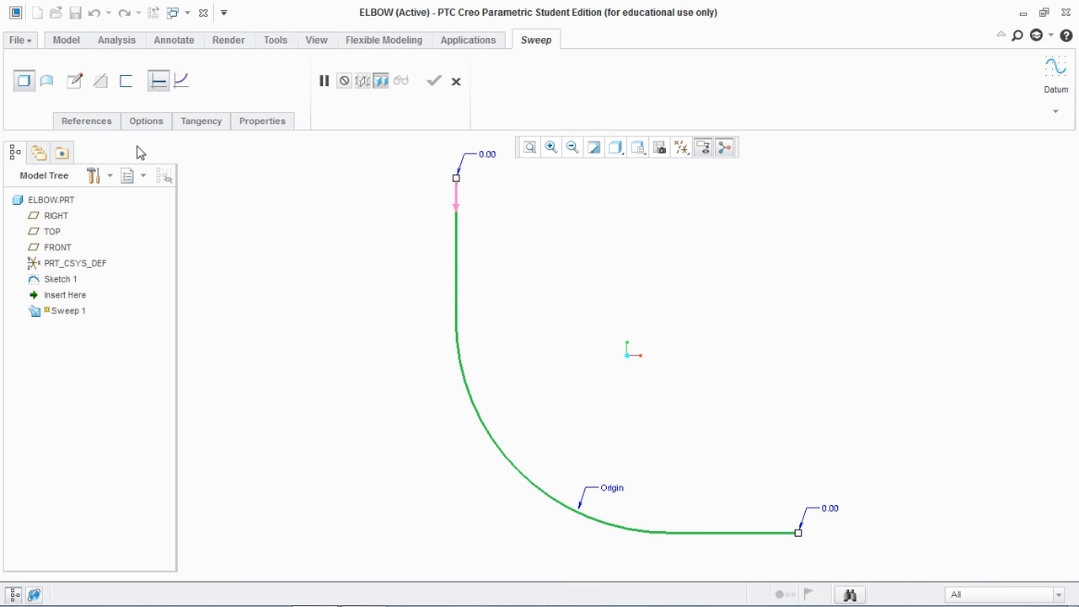
click(74, 83)
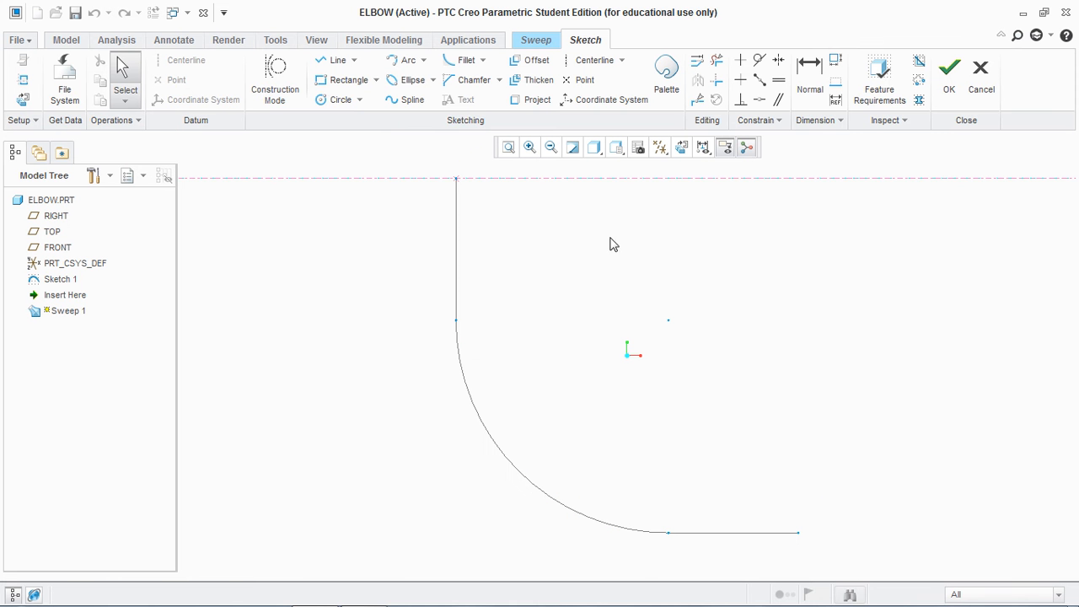
click(681, 148)
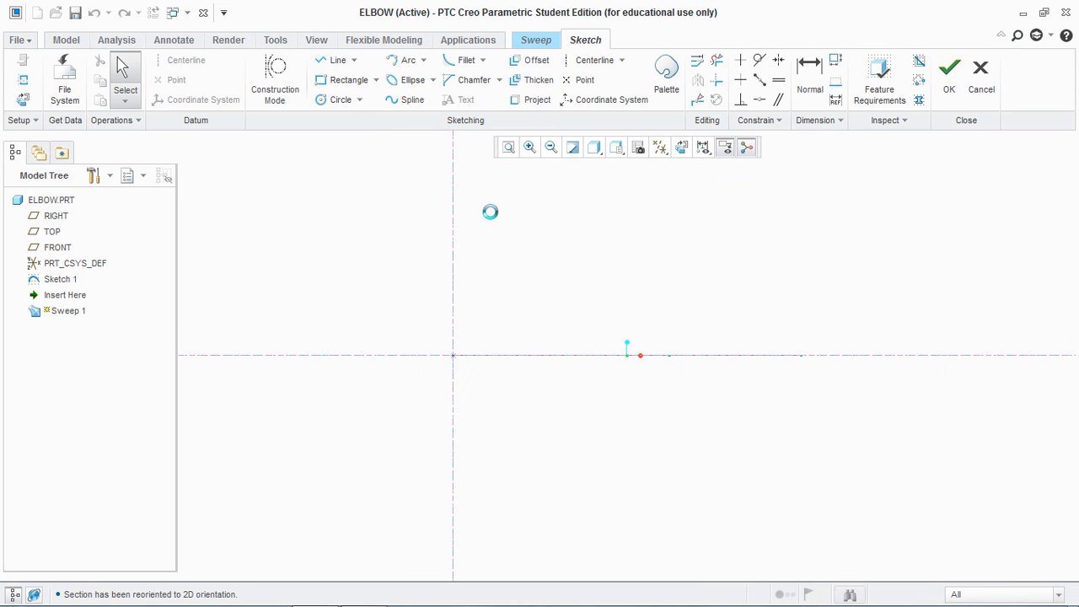
Sketch a circle about 63 in diameter centred on the start of the trajectory.
click(337, 100)
click(453, 355)
click(450, 433)
middle_click(450, 434)
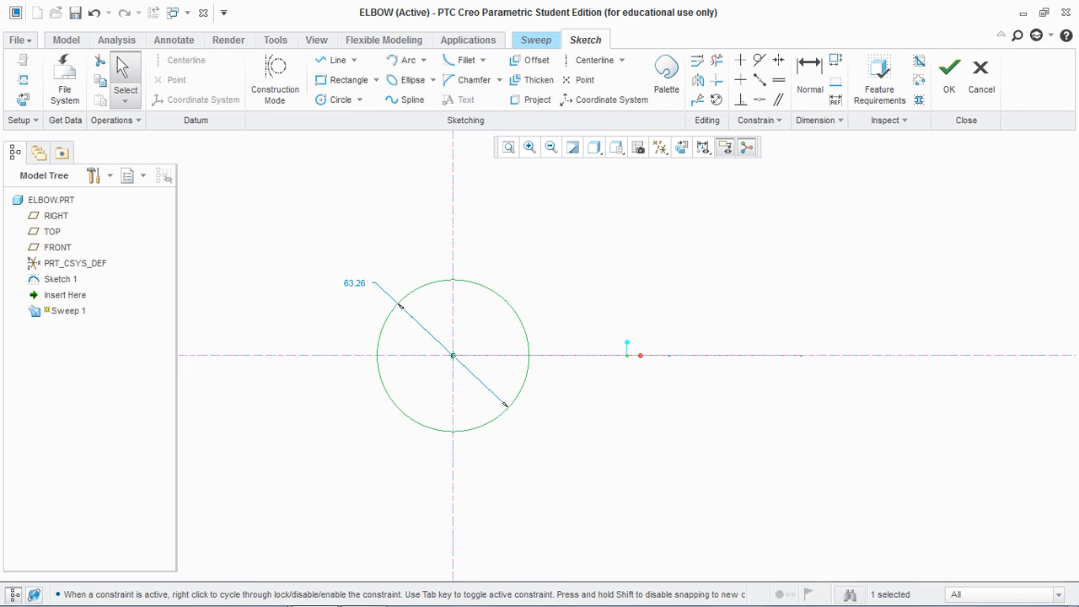
Check the reference drawing, set the circle's diameter to 97, and complete the solid sweep.
click(362, 590)
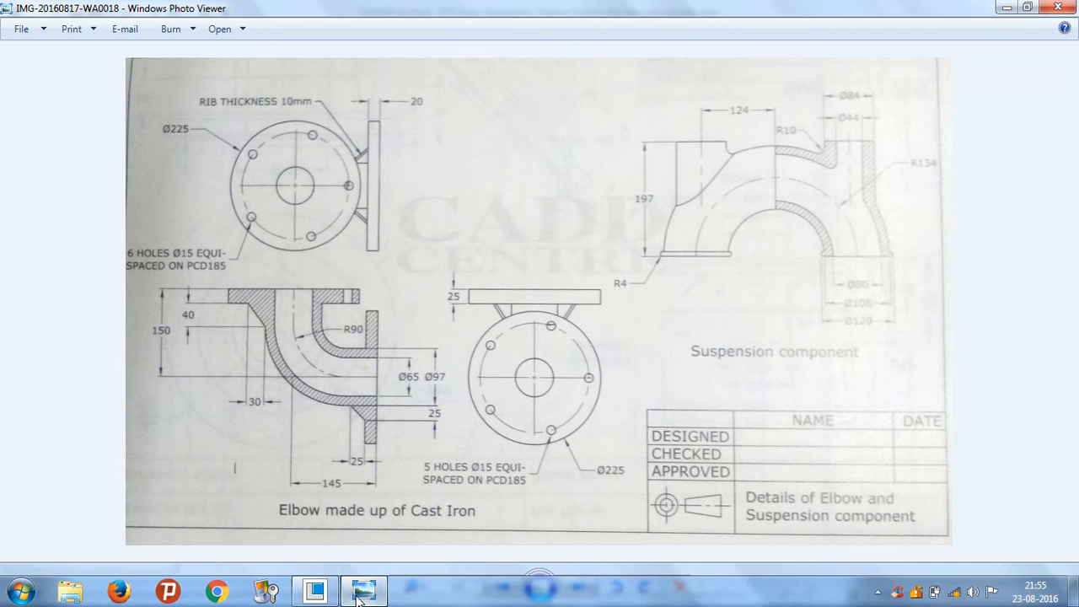
click(362, 590)
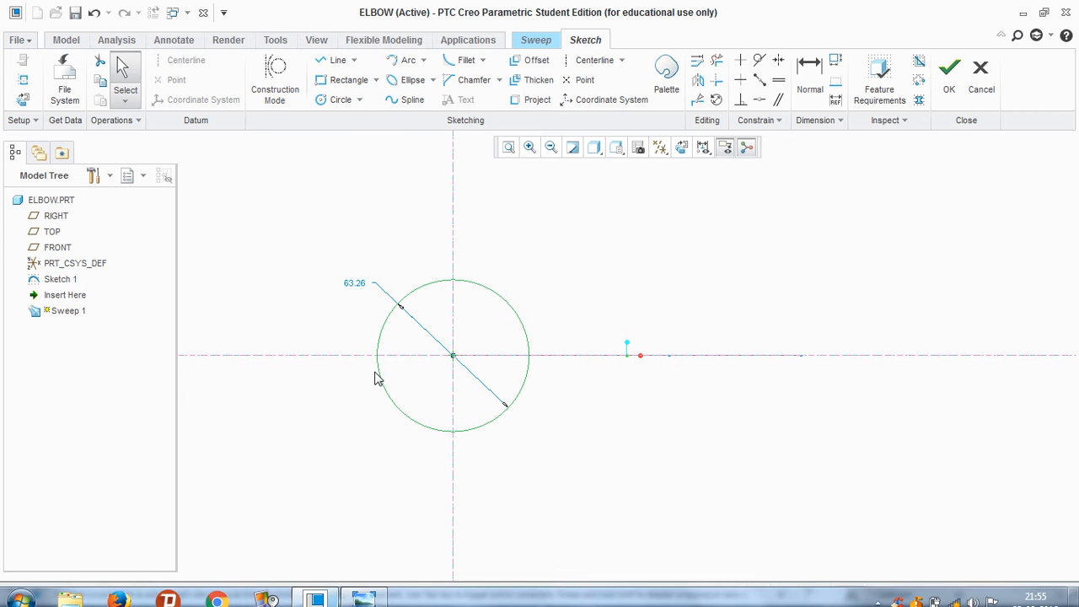
double_click(361, 286)
text(9)
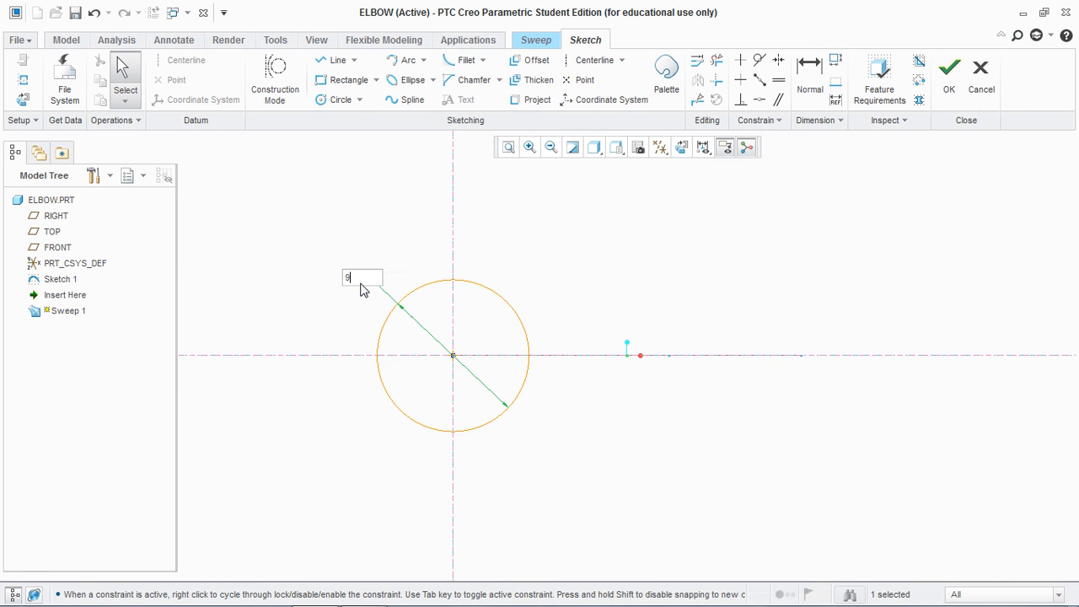
text(7)
key(Return)
click(948, 98)
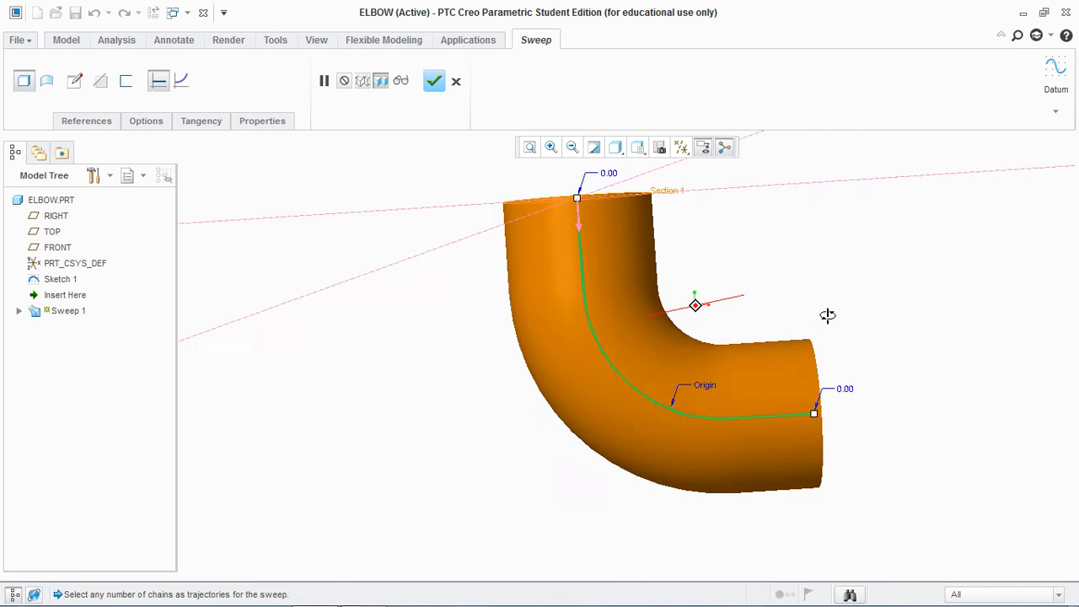
click(433, 80)
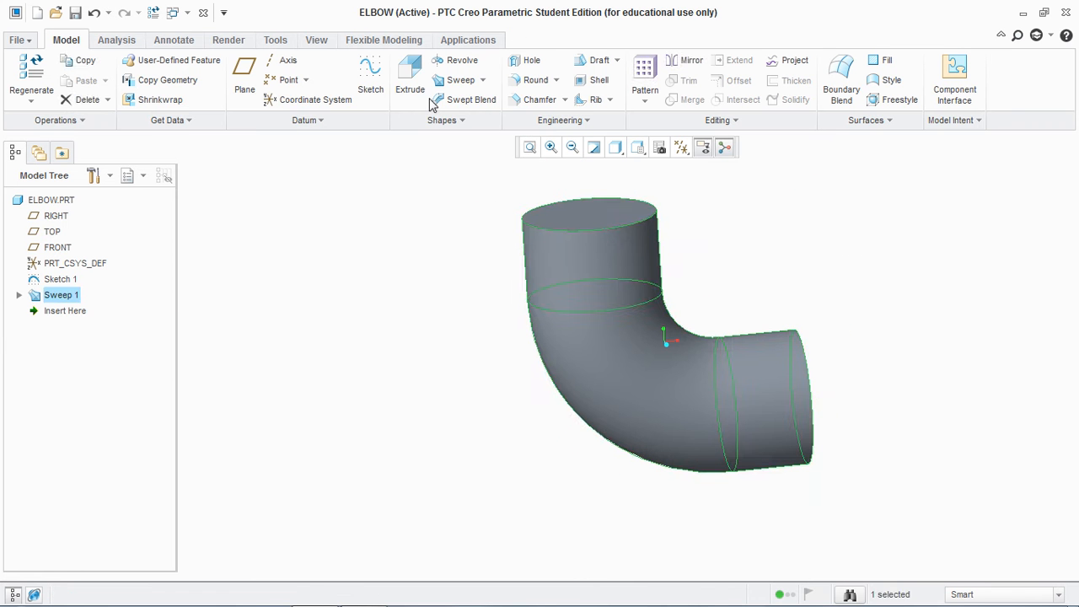
scroll(395, 272, up, 2)
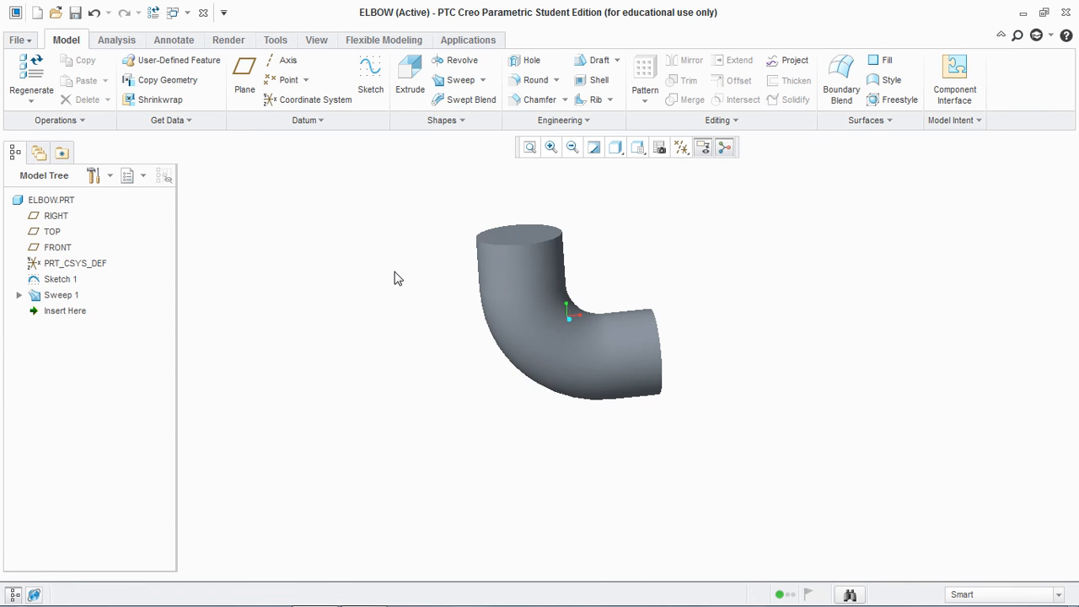
scroll(631, 271, down, 2)
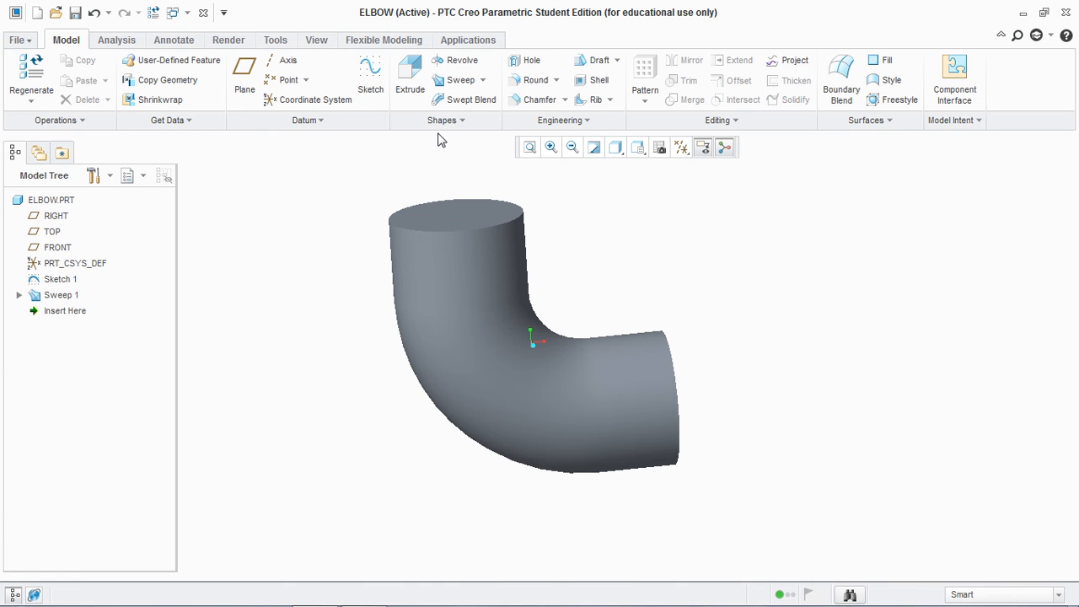
Start a second sweep along the elbow's centre curve and open its section sketch in 2D orientation.
click(456, 80)
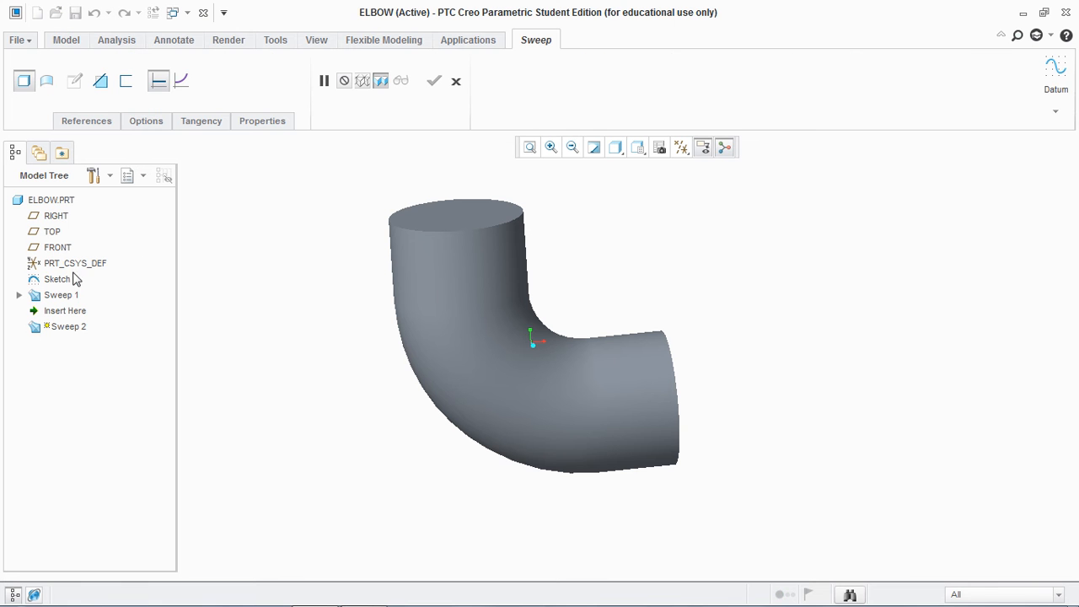
click(466, 294)
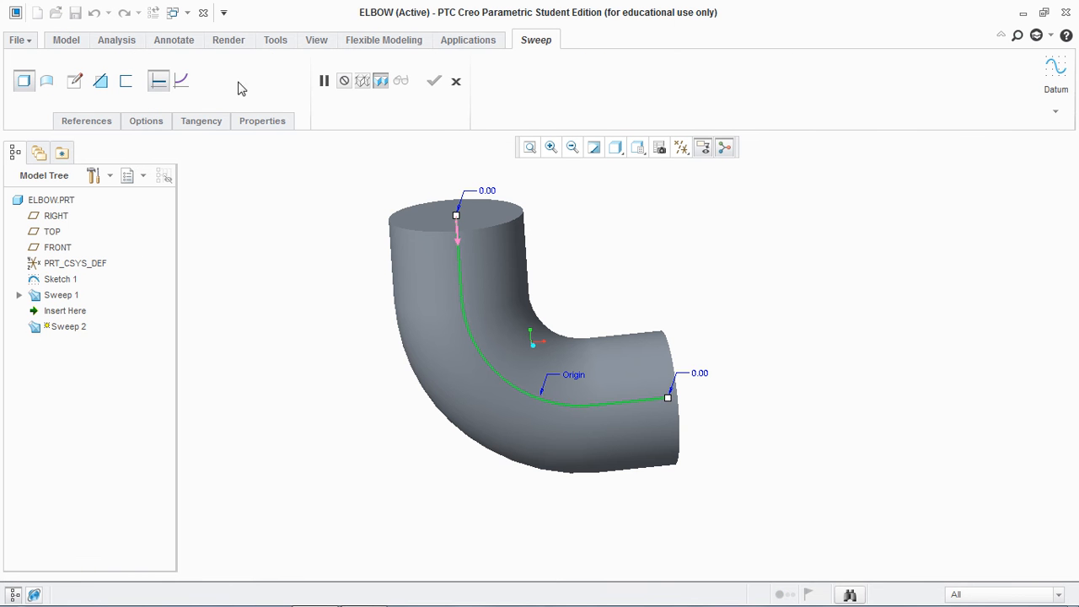
click(75, 80)
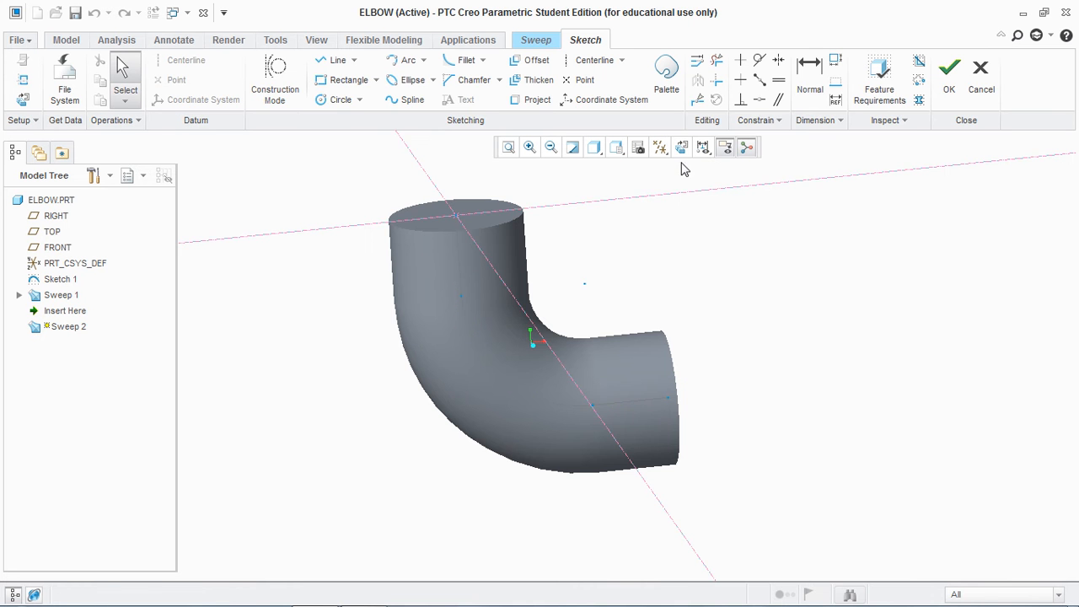
click(681, 147)
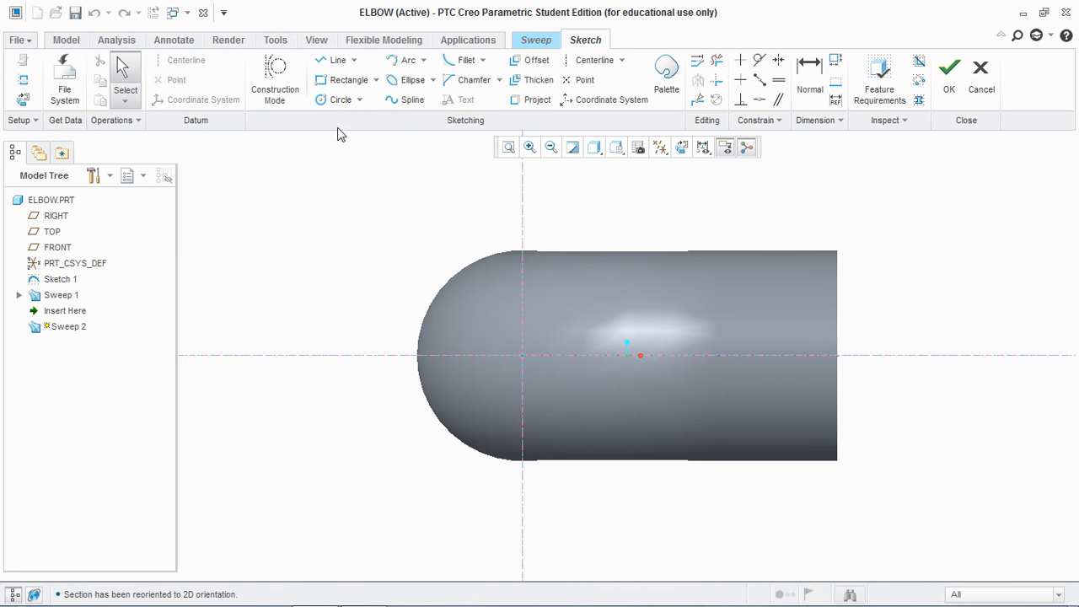
Sketch a circle about 79 in diameter centred on the pipe axis as the bore section.
click(338, 100)
click(521, 355)
click(523, 440)
middle_click(470, 391)
Check the bore size in the reference drawing, set the circle's diameter to 65, and accept the section.
click(363, 591)
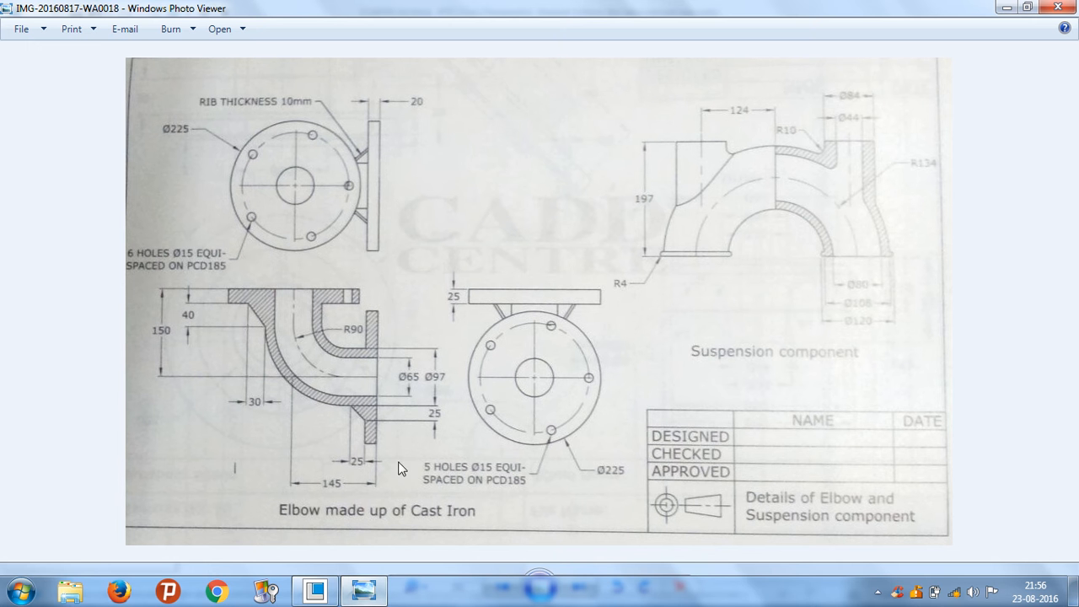
click(333, 592)
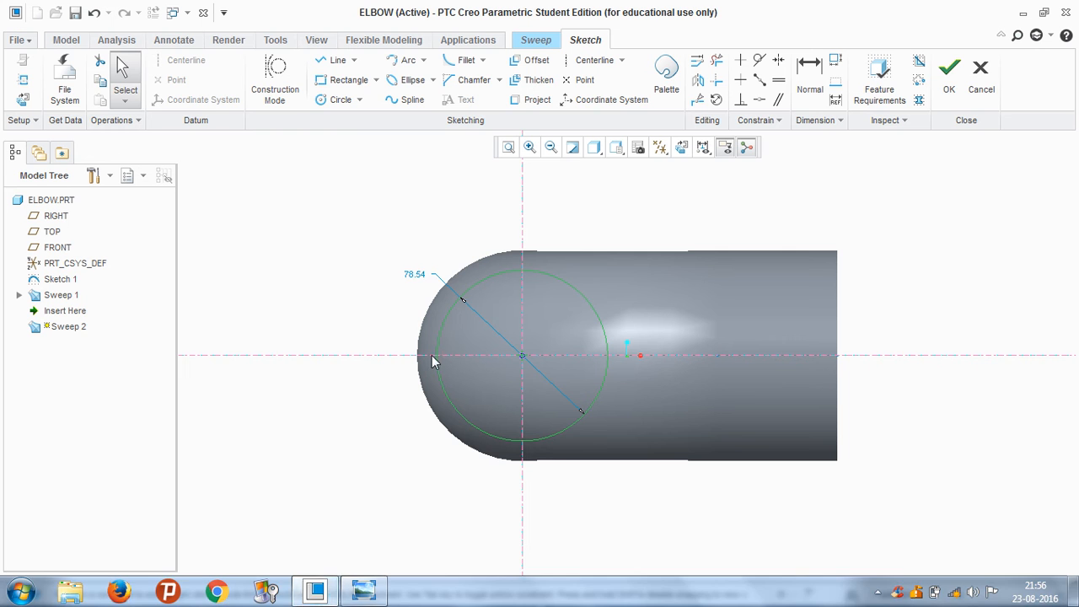
double_click(419, 278)
text(6)
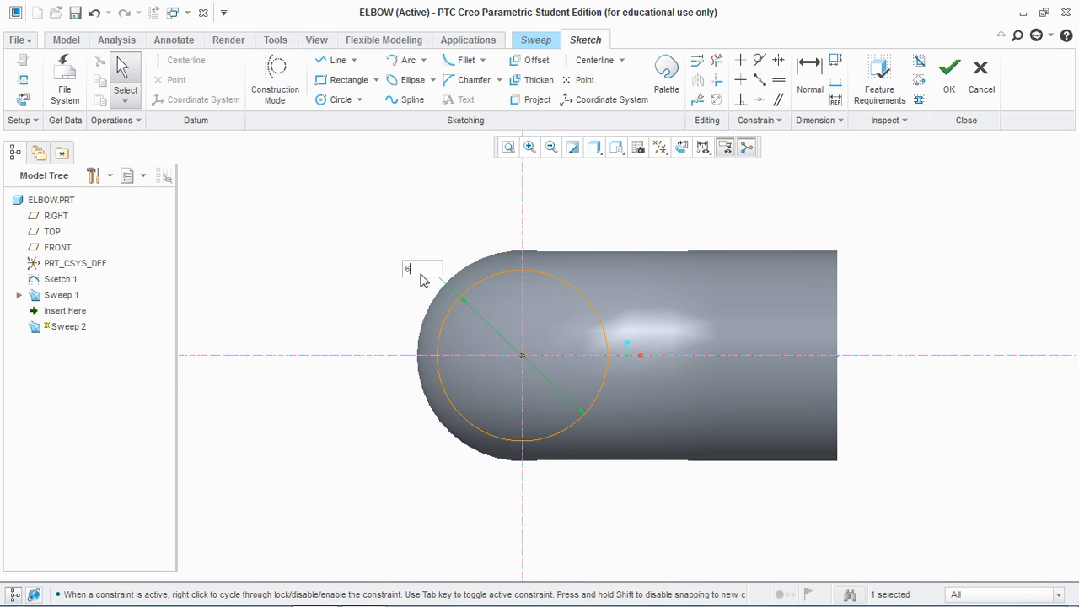
text(5)
key(Return)
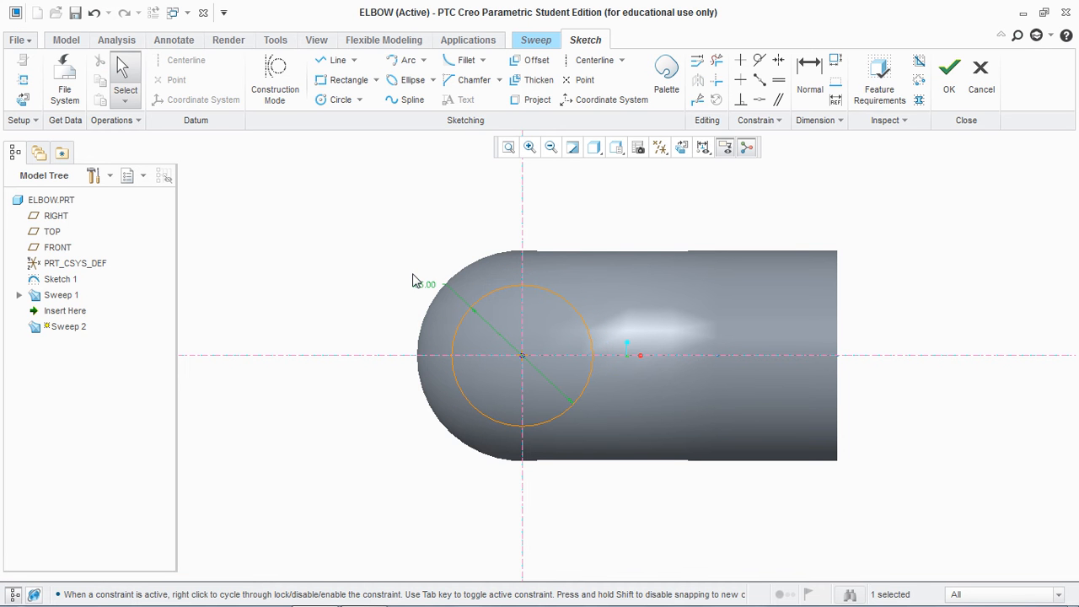
click(951, 89)
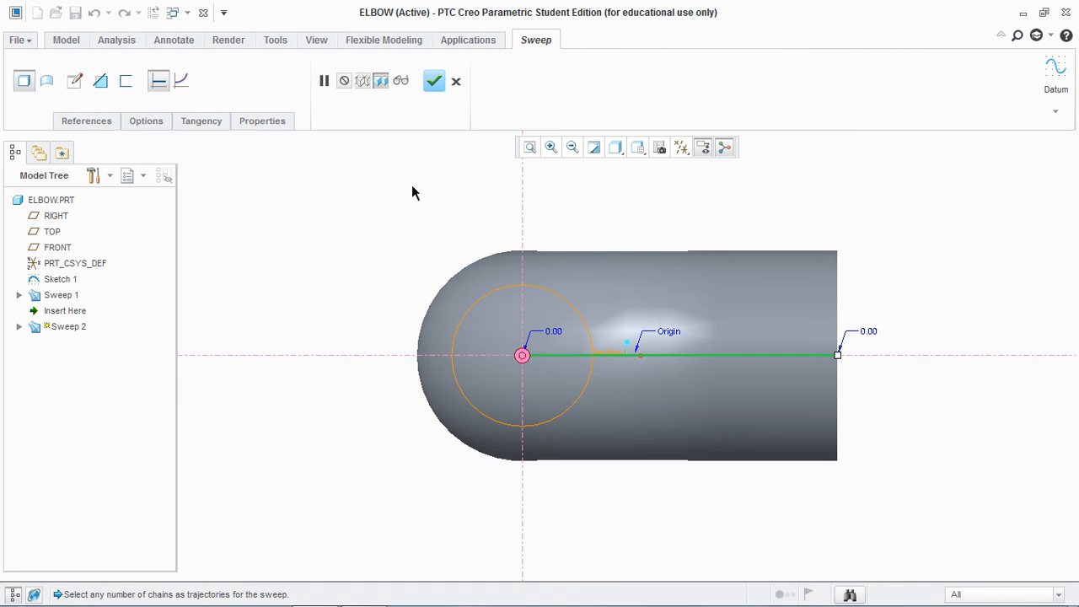
Set the second sweep to remove material and complete it to bore through the elbow.
click(100, 80)
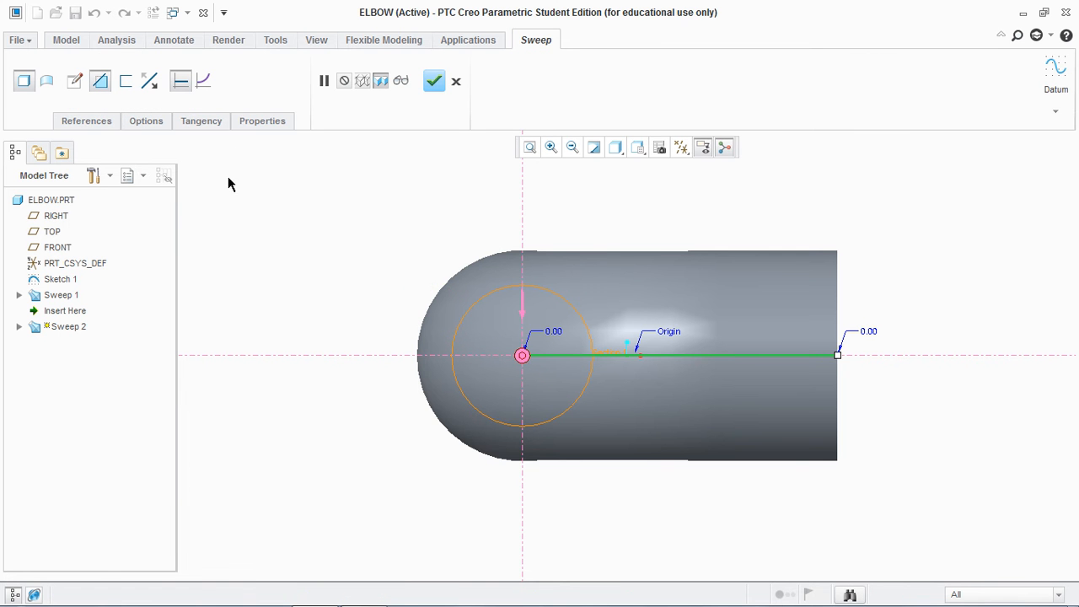
click(434, 81)
click(311, 248)
middle_drag(311, 248, 330, 355)
scroll(329, 355, up, 2)
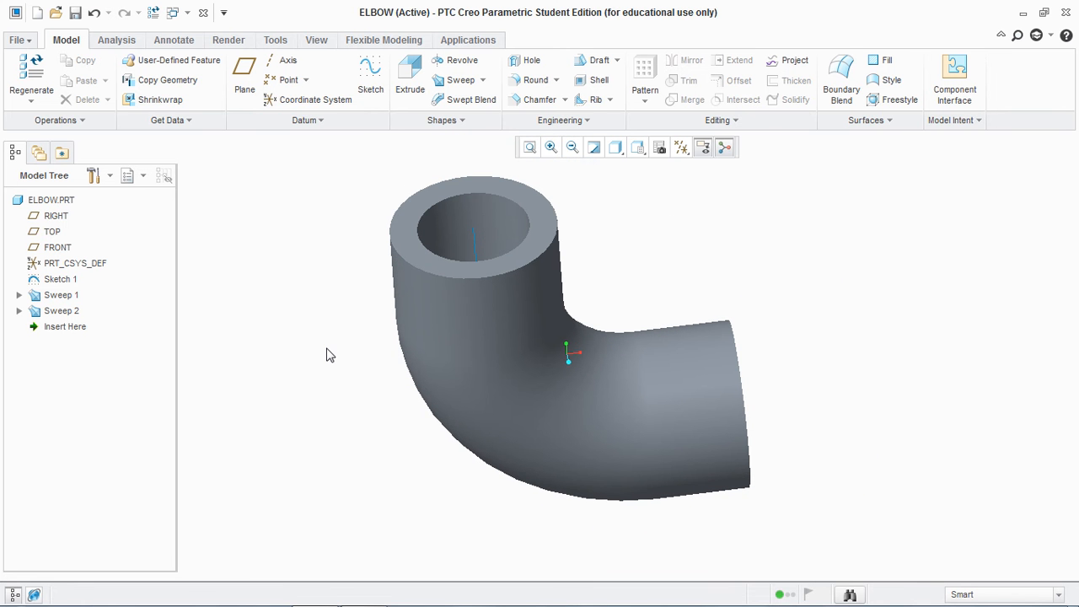
Undo the bore sweep and check the flange dimensions in the reference drawing.
key(ctrl+z)
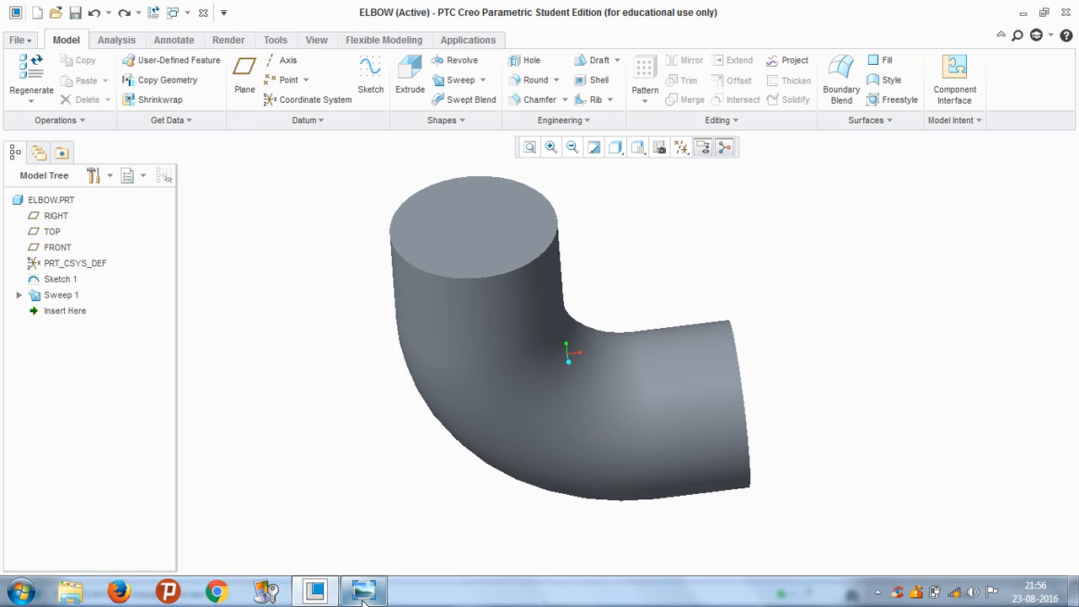
click(367, 591)
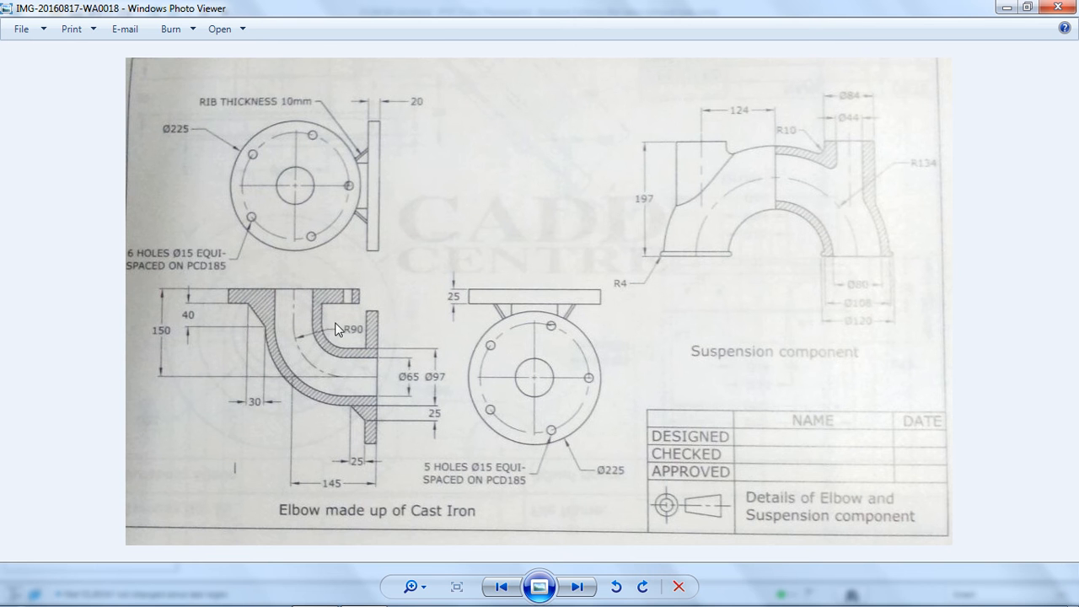
click(315, 595)
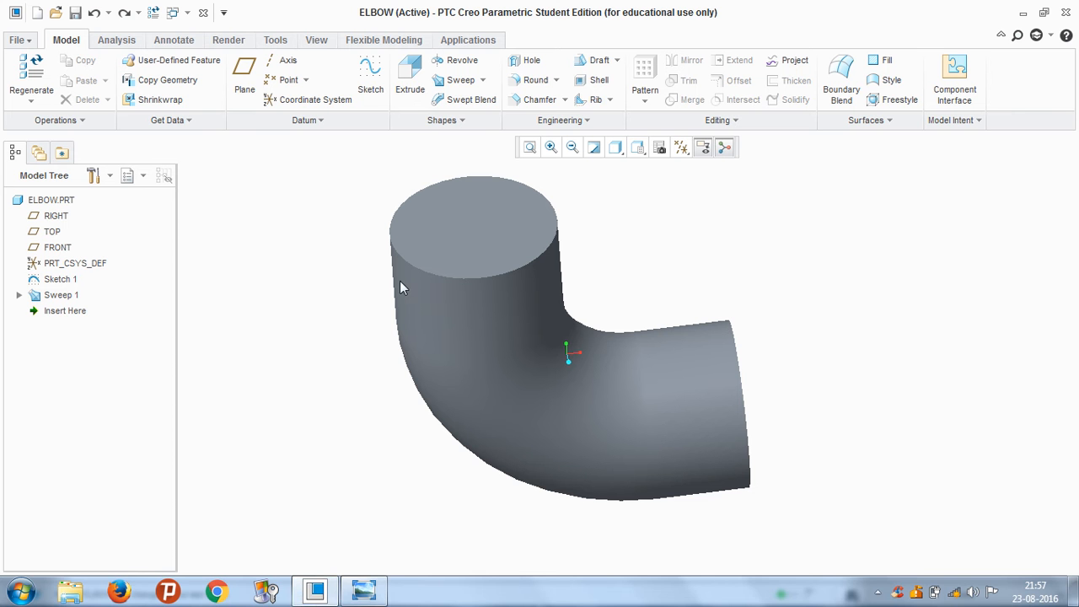
Start a sketch on the elbow's upper end face with the RIGHT plane as orientation reference.
click(370, 78)
click(472, 226)
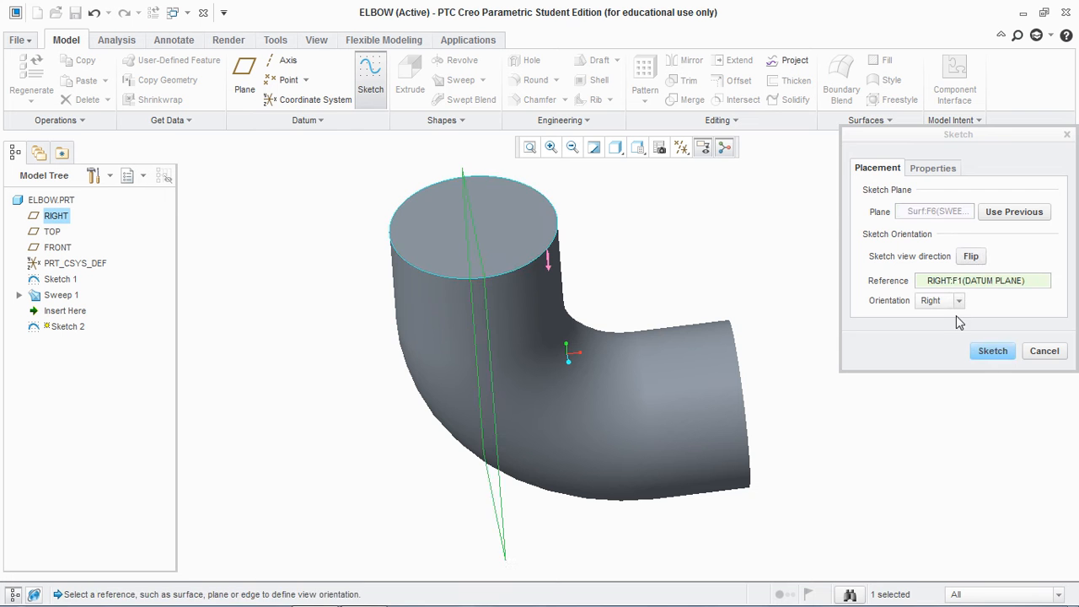
click(992, 351)
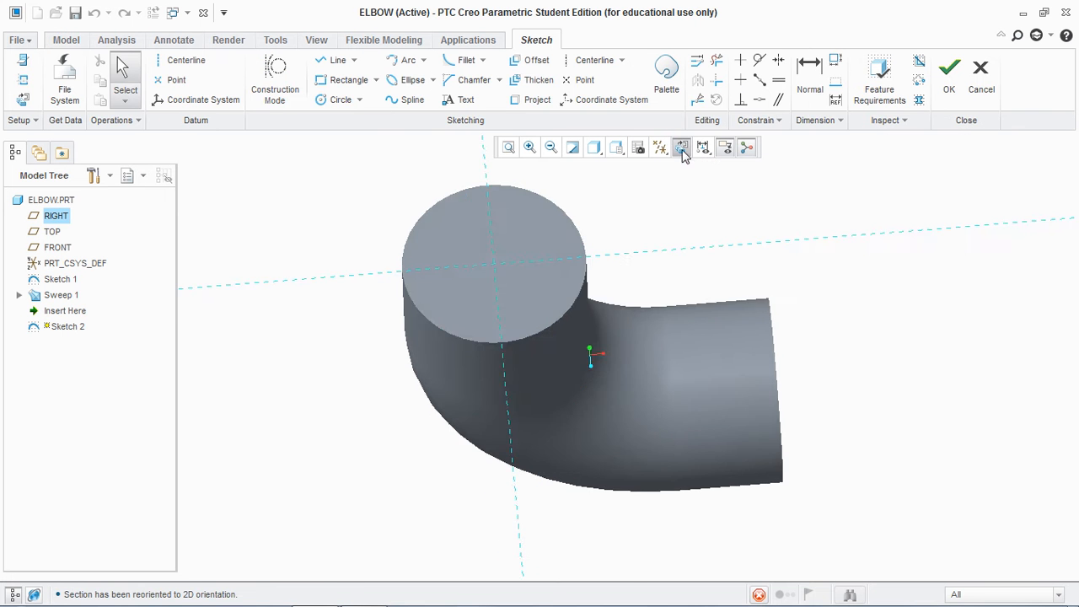
Sketch a circle centred on the elbow's upper end face, set its diameter to 225, and accept the sketch.
click(339, 99)
click(520, 362)
click(485, 525)
middle_click(337, 197)
double_click(335, 194)
text(22)
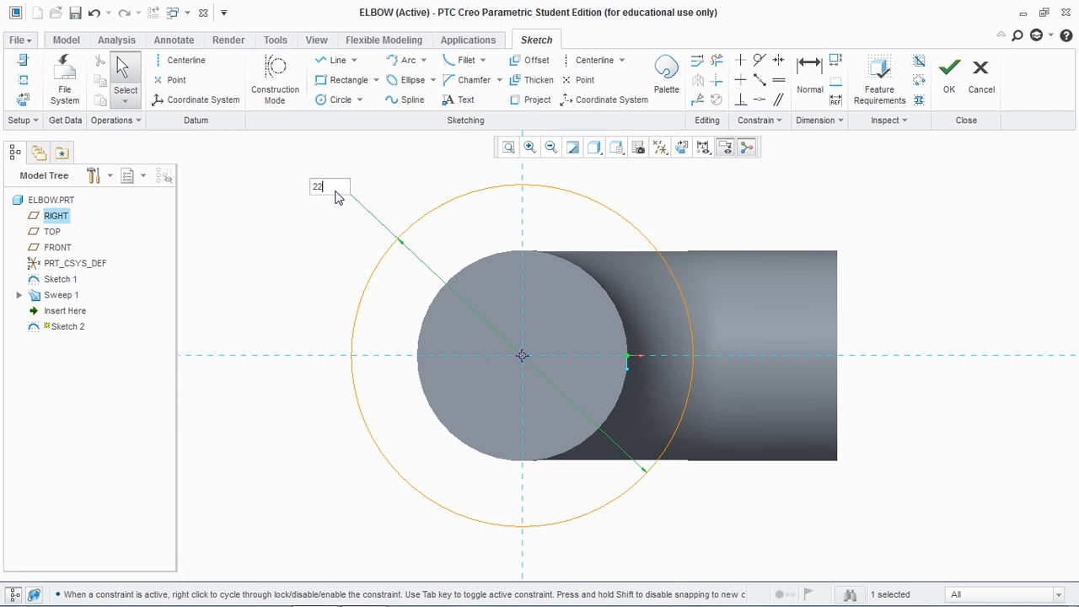
text(5)
key(Return)
click(950, 84)
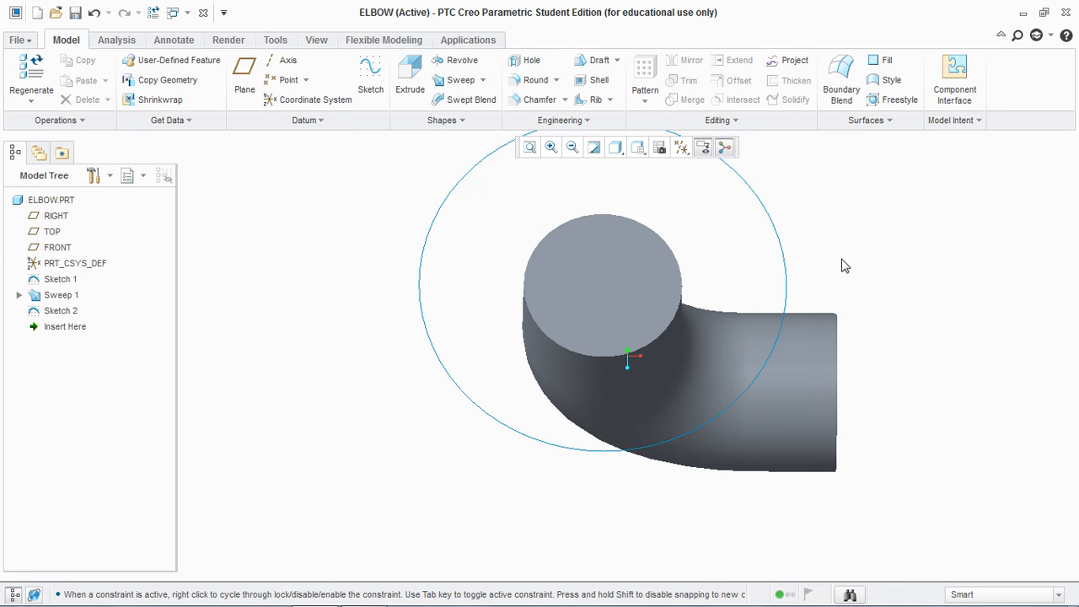
Extrude the circle 25 toward the elbow body to form the upper flange, checking the thickness in the reference drawing.
click(410, 80)
click(436, 224)
middle_drag(330, 308, 336, 261)
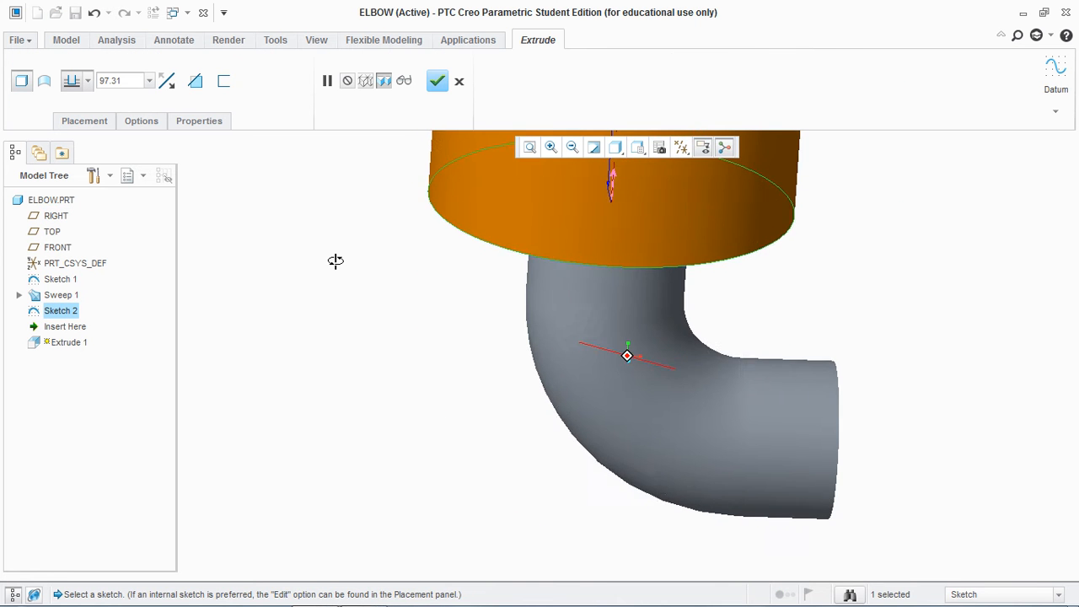
click(166, 80)
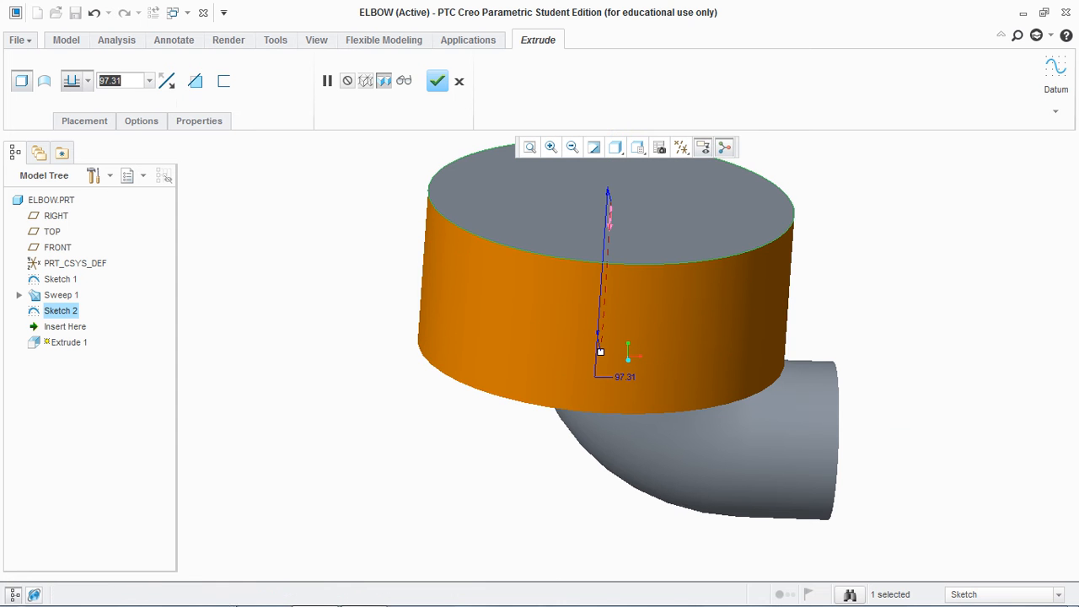
click(359, 592)
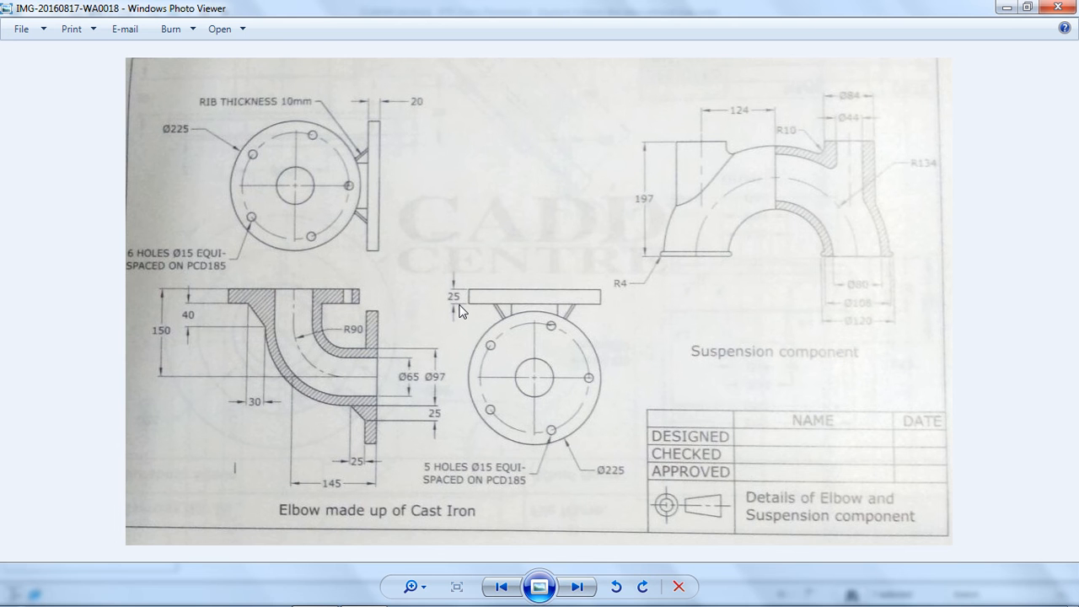
click(314, 600)
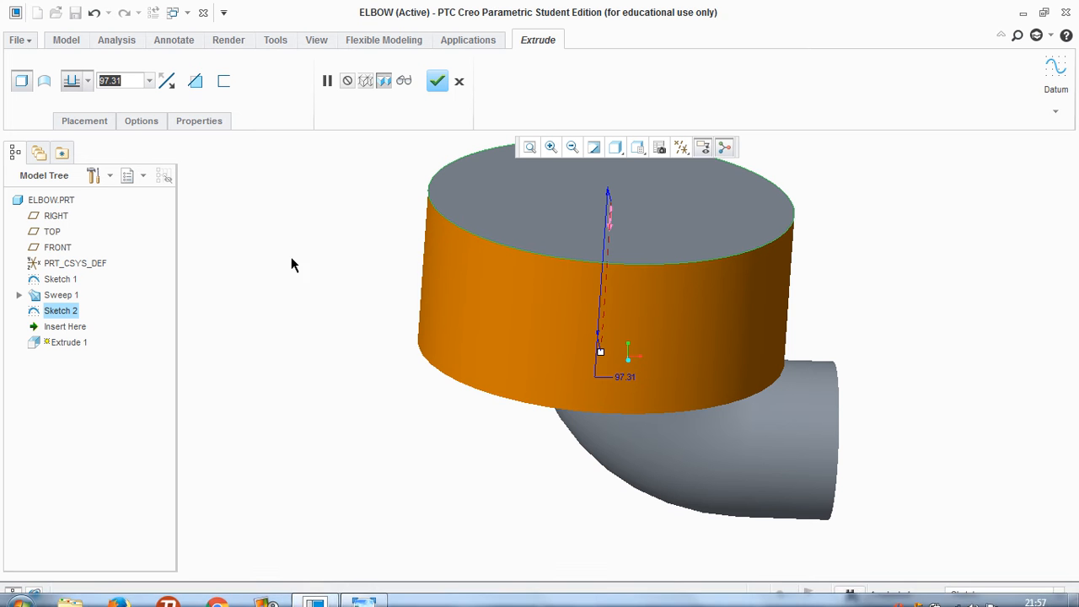
text(25)
key(Return)
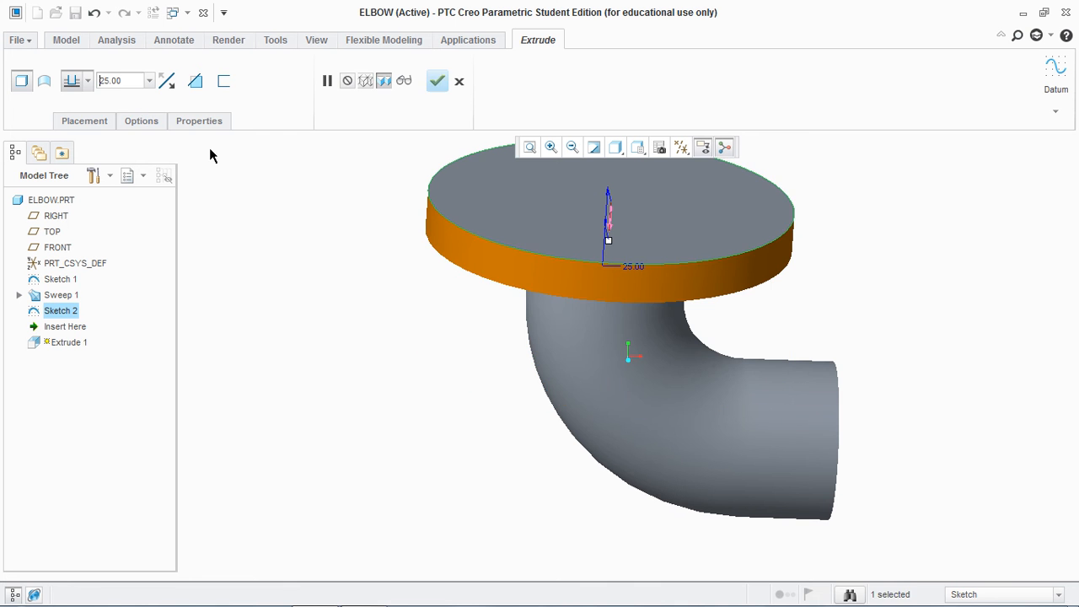
click(437, 81)
Start a sketch on the elbow's side end face, oriented by the TOP plane, and view it face-on.
middle_drag(329, 354, 274, 335)
click(371, 91)
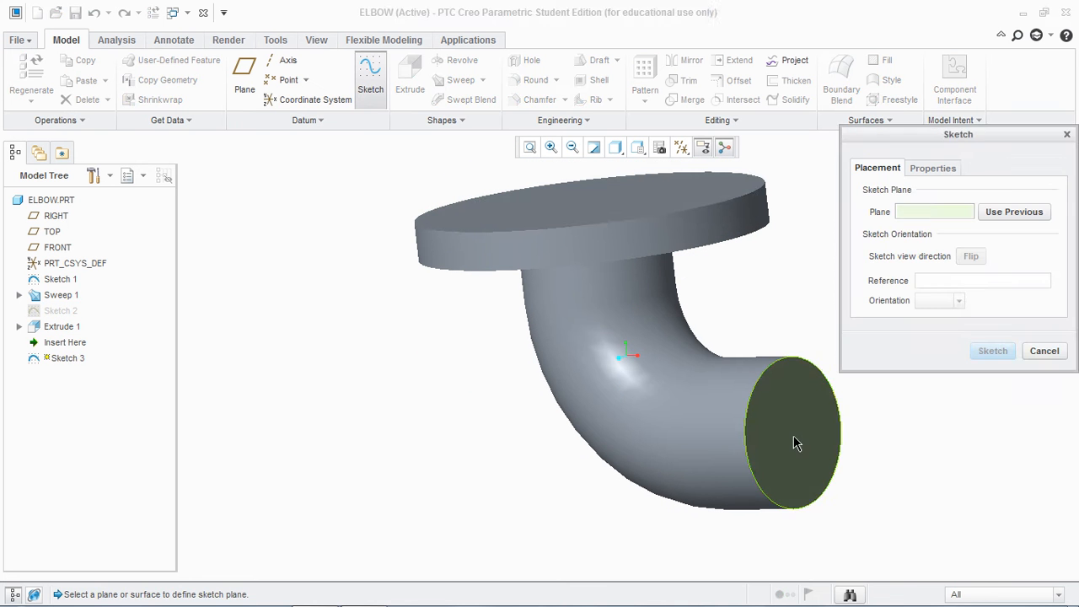
click(822, 425)
click(995, 348)
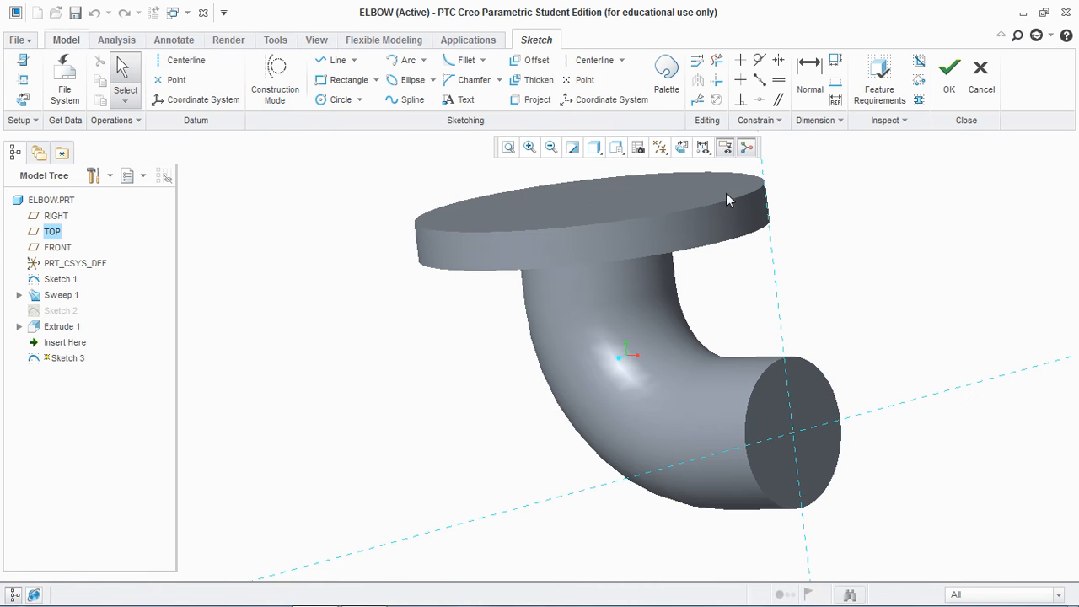
click(681, 146)
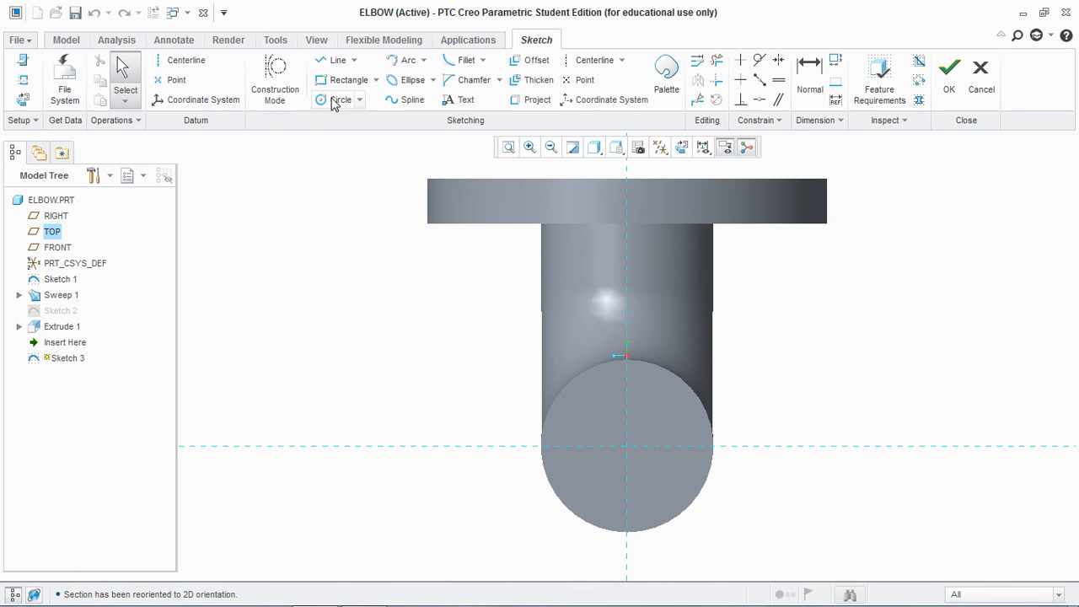
Sketch a circle centred on the side end face, set its diameter to 225, and accept the sketch.
click(333, 99)
click(627, 447)
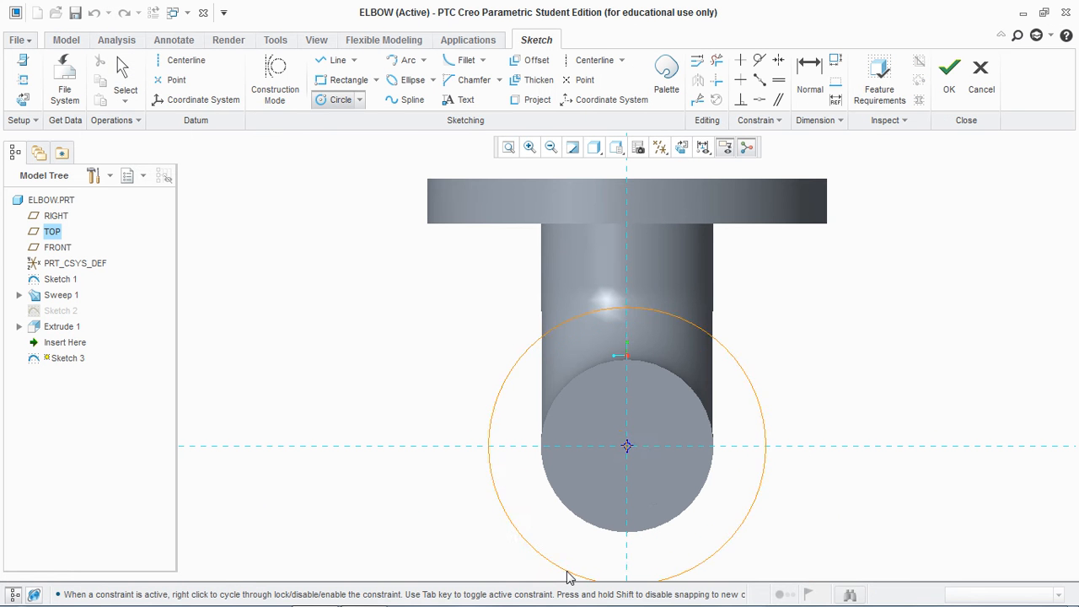
click(490, 465)
middle_click(449, 378)
double_click(449, 329)
text(225)
key(Return)
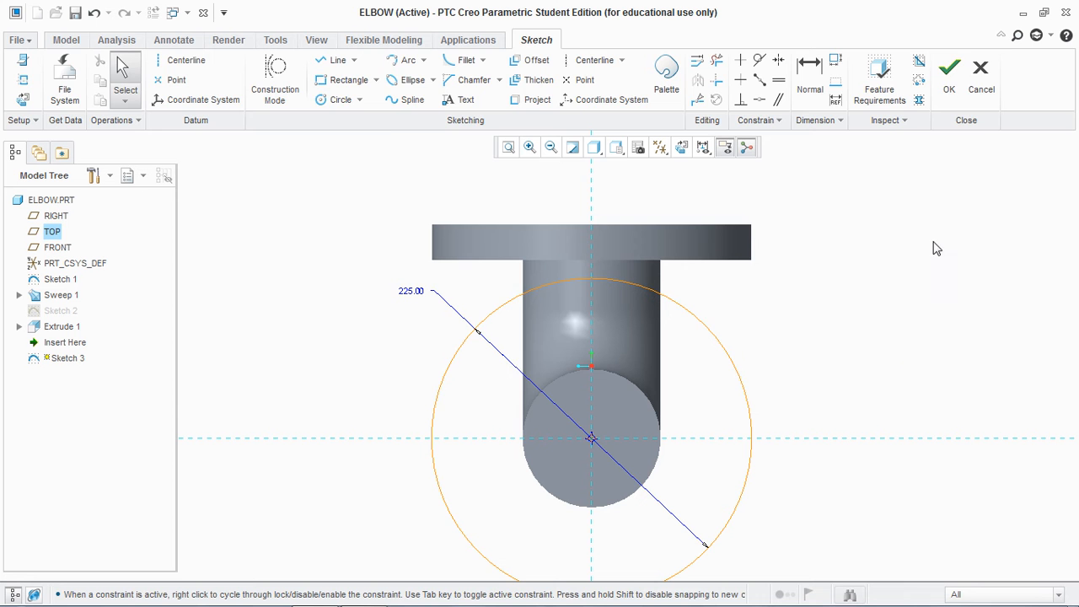
click(950, 72)
Extrude the side circle 20 toward the elbow body to form the second flange.
click(410, 77)
click(481, 365)
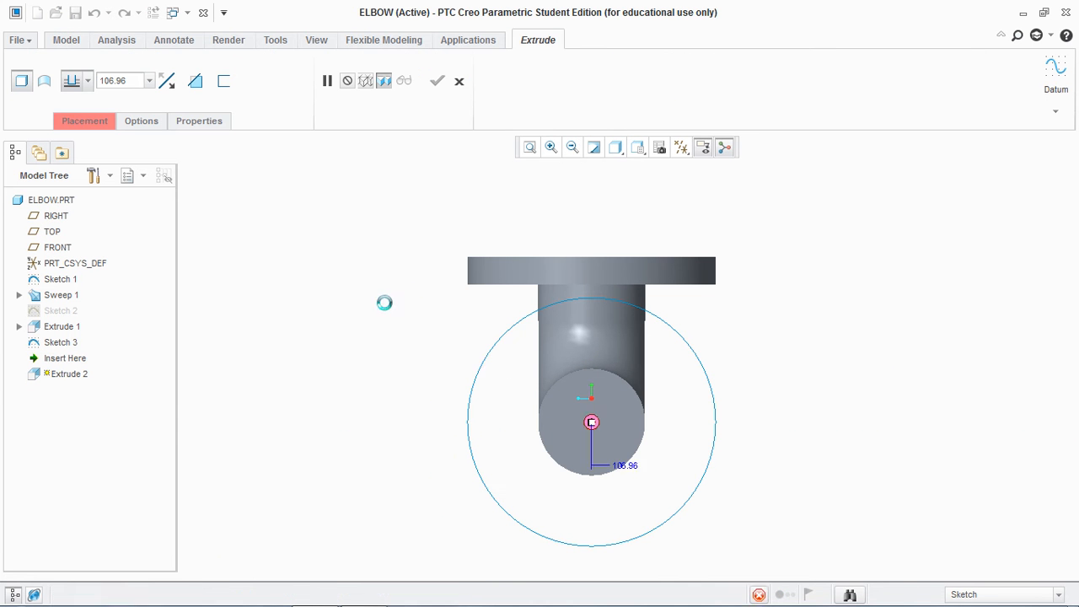
middle_drag(353, 263, 393, 285)
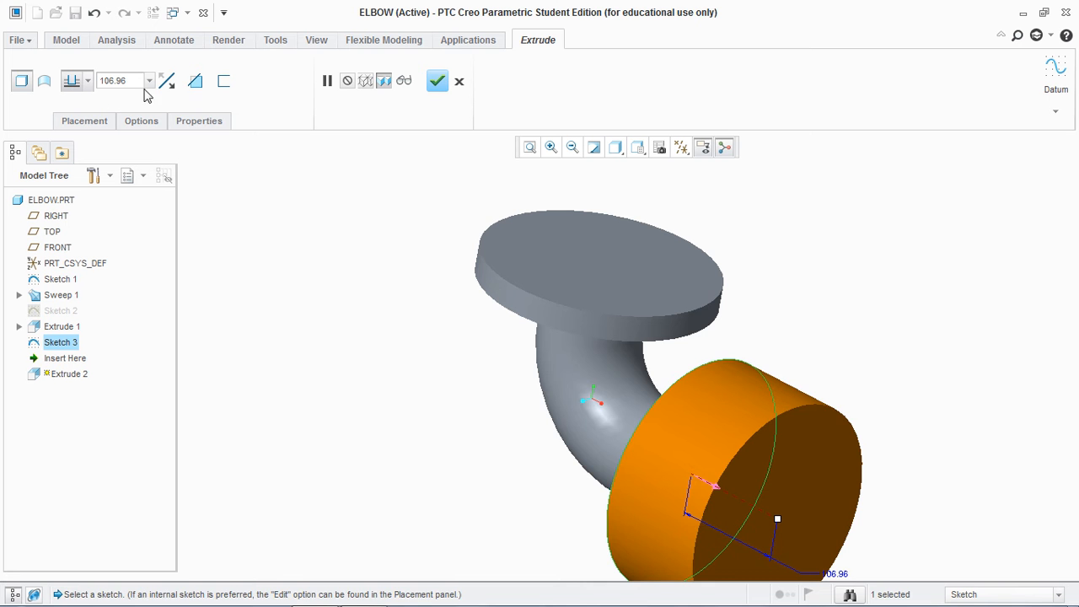
click(167, 81)
click(100, 86)
text(20)
key(Return)
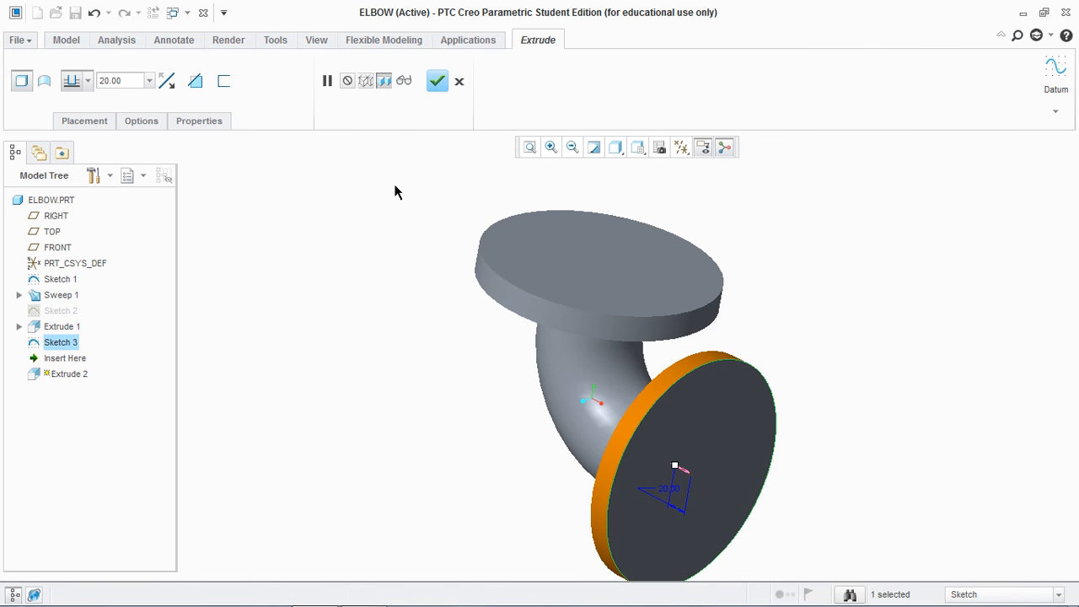
click(436, 81)
Start a sweep along the elbow's centreline curve and open its section sketch face-on.
middle_drag(335, 269, 374, 268)
click(455, 79)
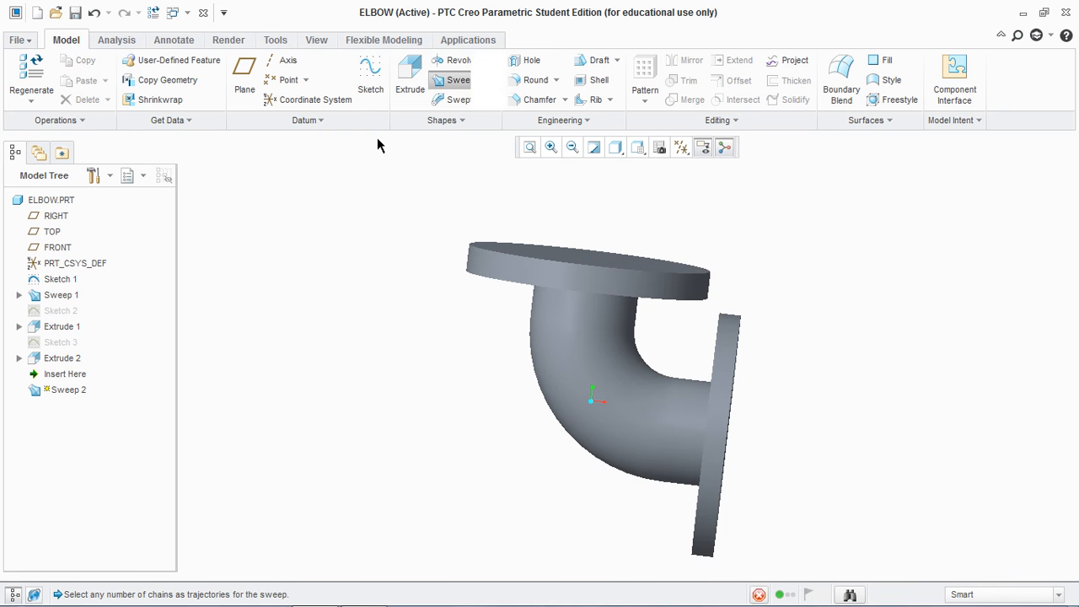
click(586, 350)
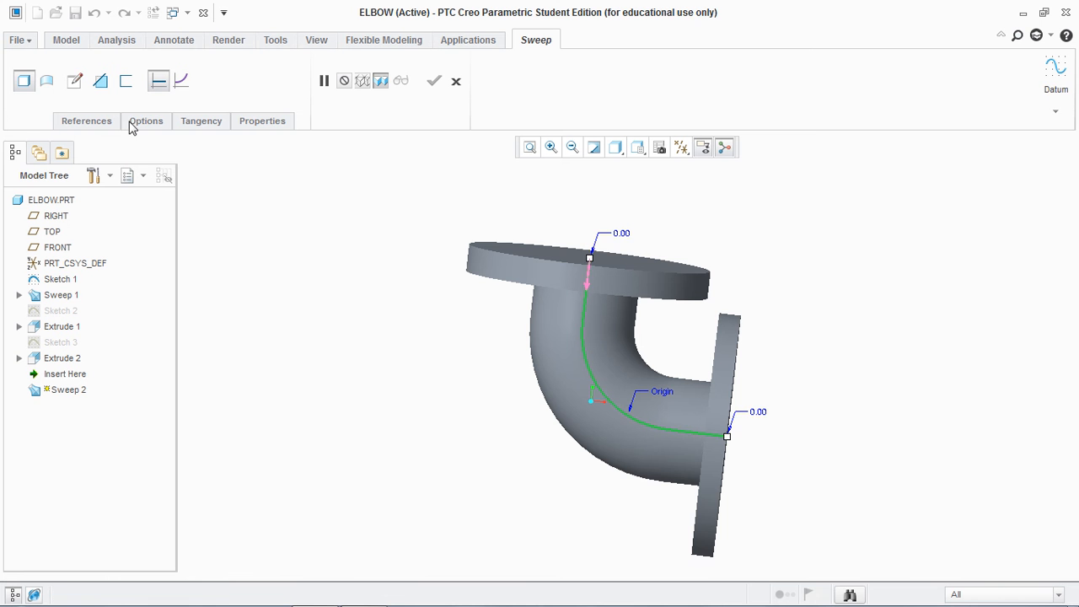
click(74, 82)
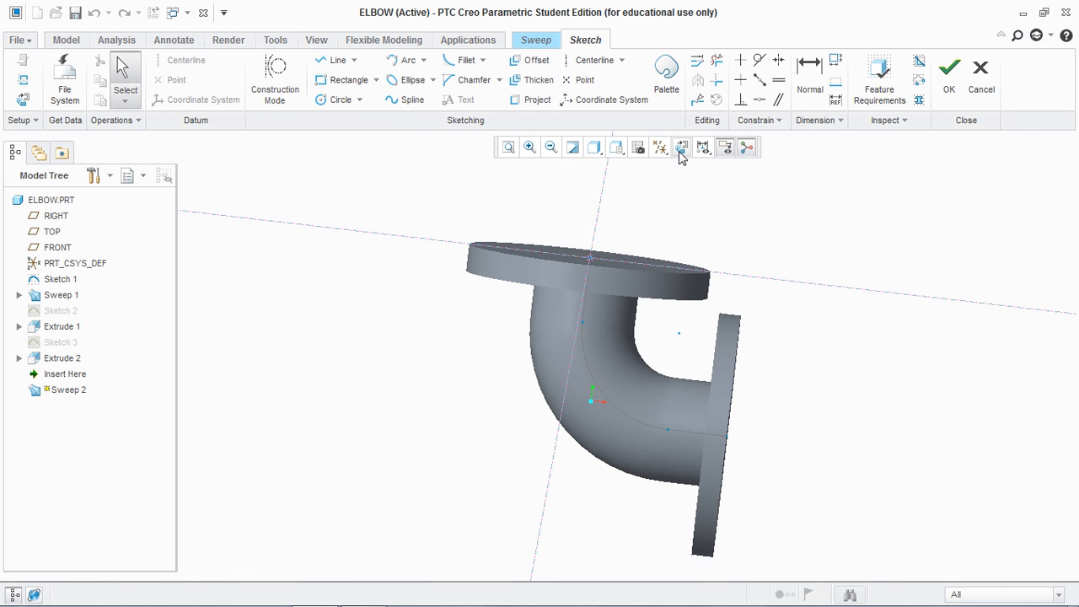
click(678, 150)
Sketch a circle centred on the trajectory's start, set its diameter to 65, and accept the section.
click(339, 99)
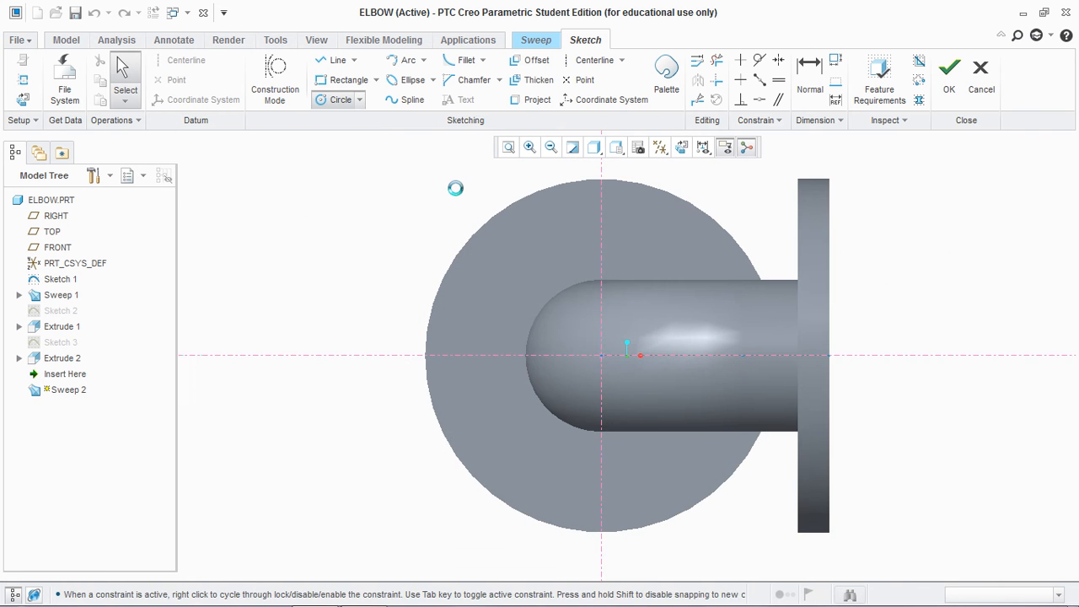
click(595, 406)
middle_click(559, 333)
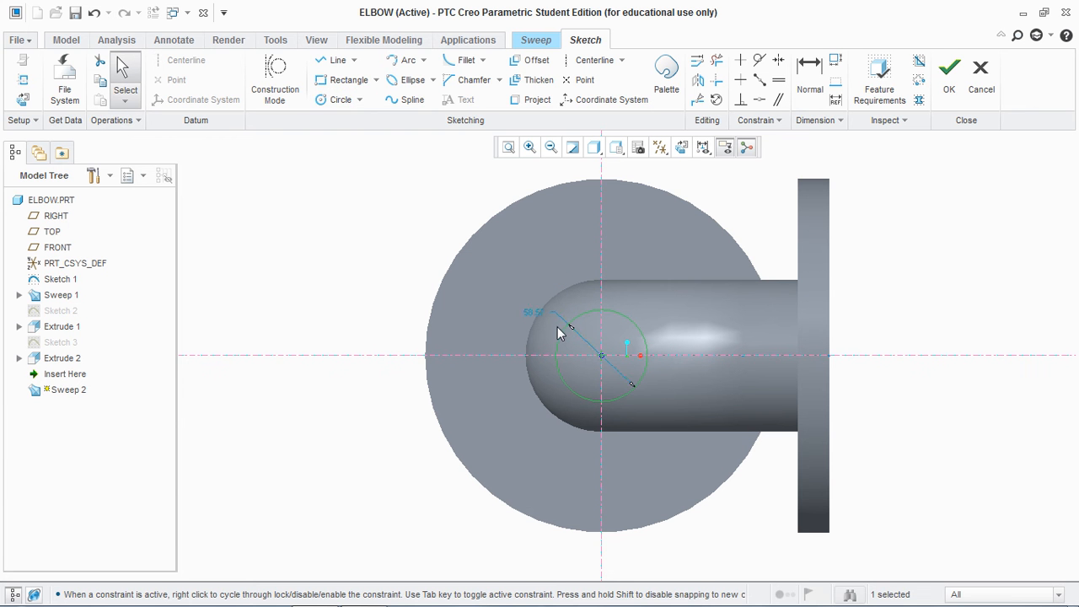
double_click(533, 314)
text(65)
key(Return)
click(950, 73)
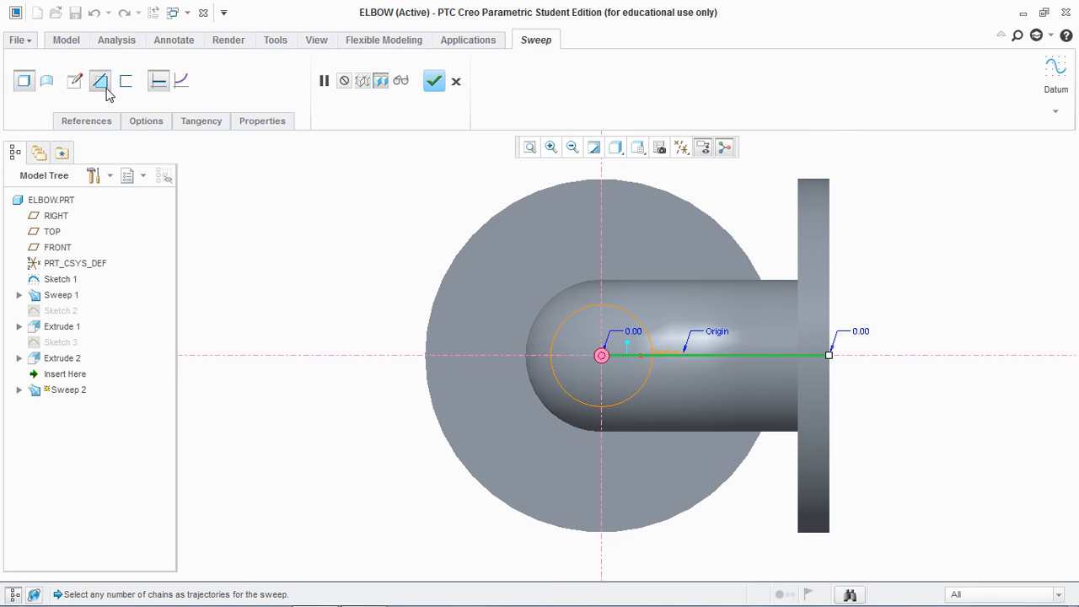
Set the sweep to remove material and complete it to bore through the elbow and both flanges.
click(100, 82)
click(436, 88)
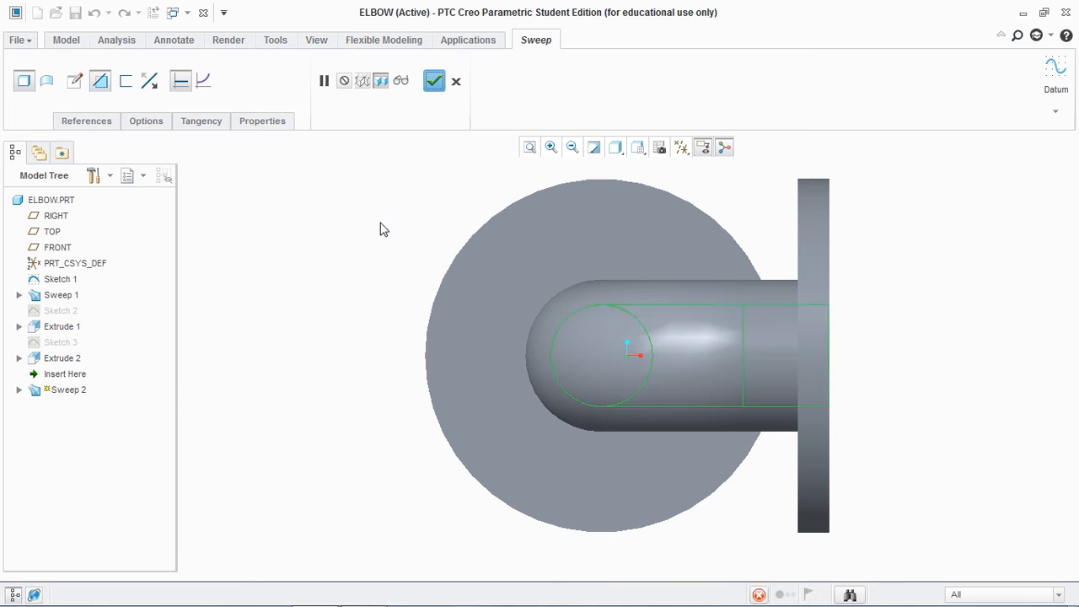
middle_drag(354, 228, 351, 341)
Check the bolt holes in the reference drawing and start a sketch on the upper flange's outer face.
click(351, 597)
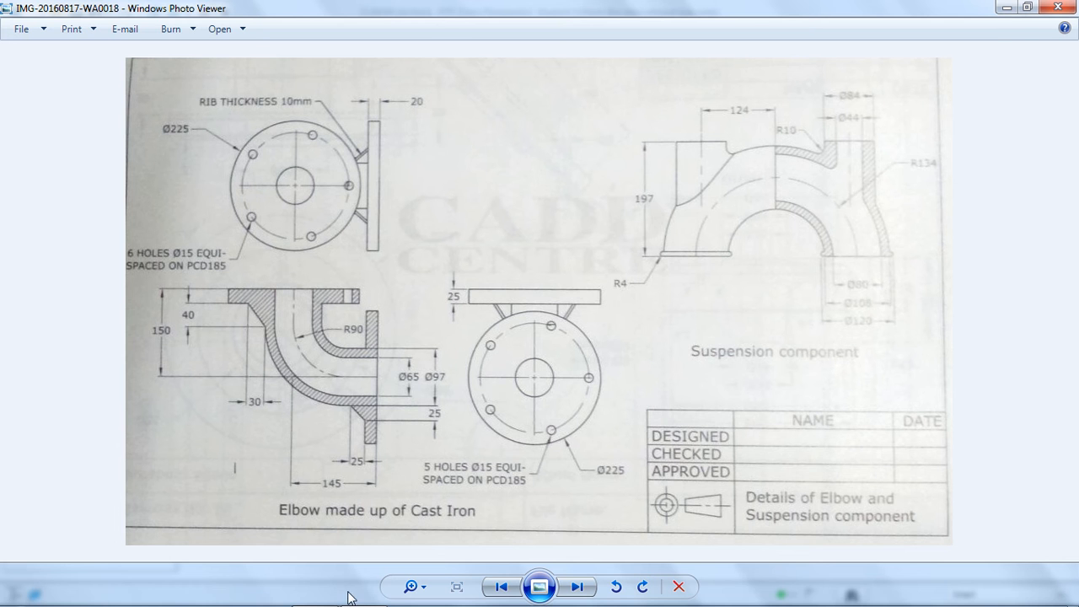
click(313, 593)
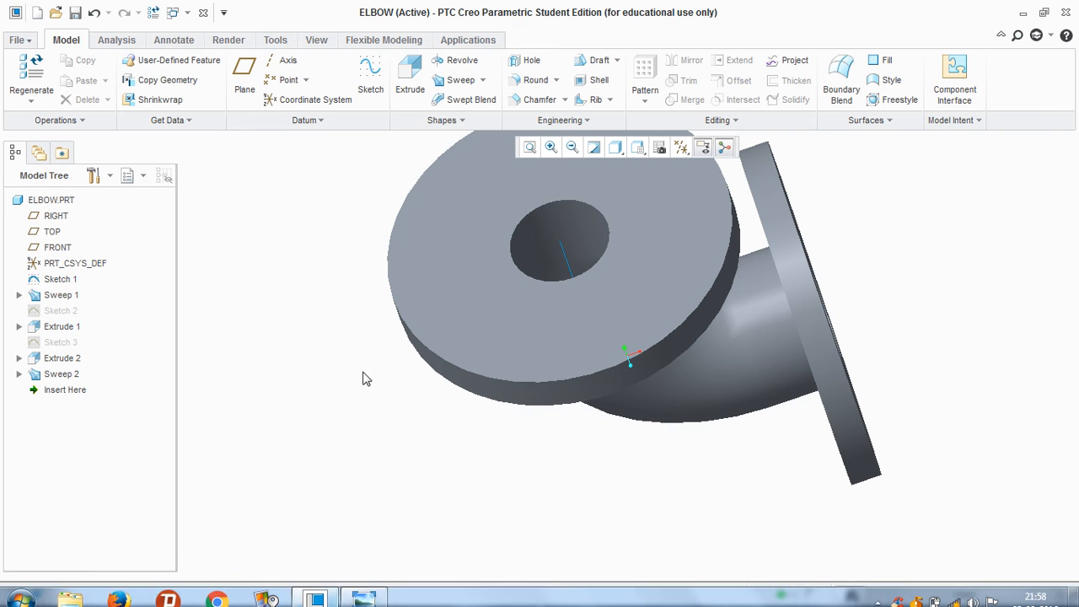
click(370, 80)
click(1000, 353)
click(680, 152)
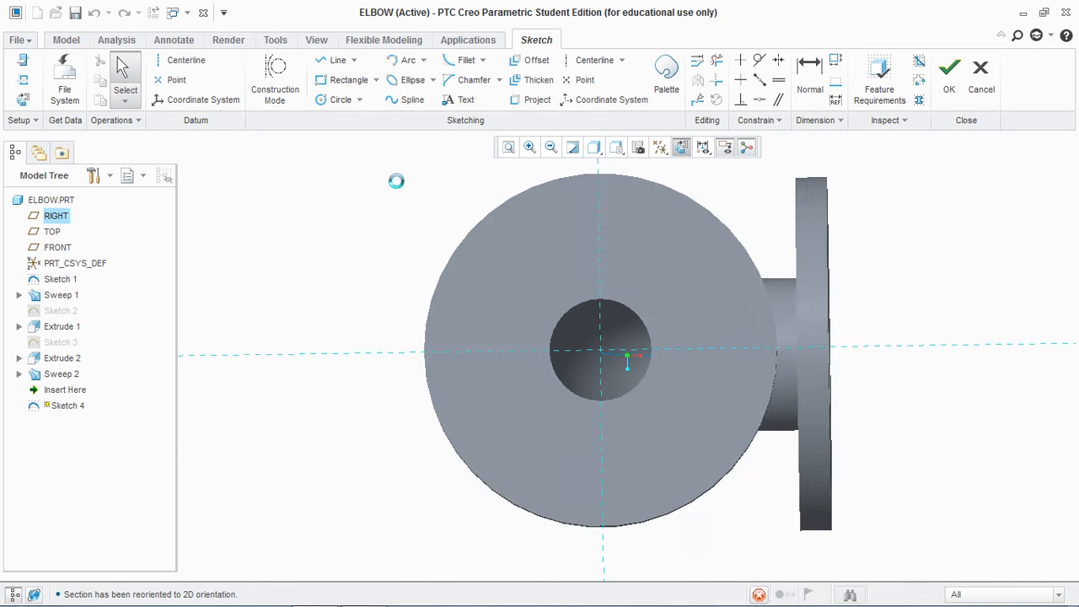
Sketch a construction circle centred on the bore and set its radius to 185/2, checking the PCD in the reference drawing.
click(274, 93)
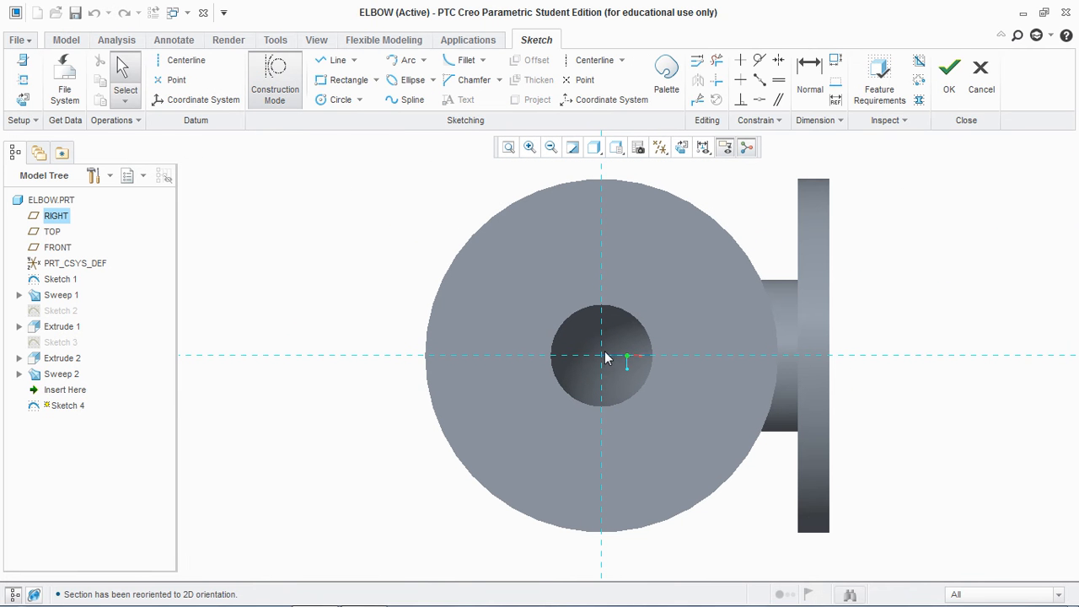
click(339, 100)
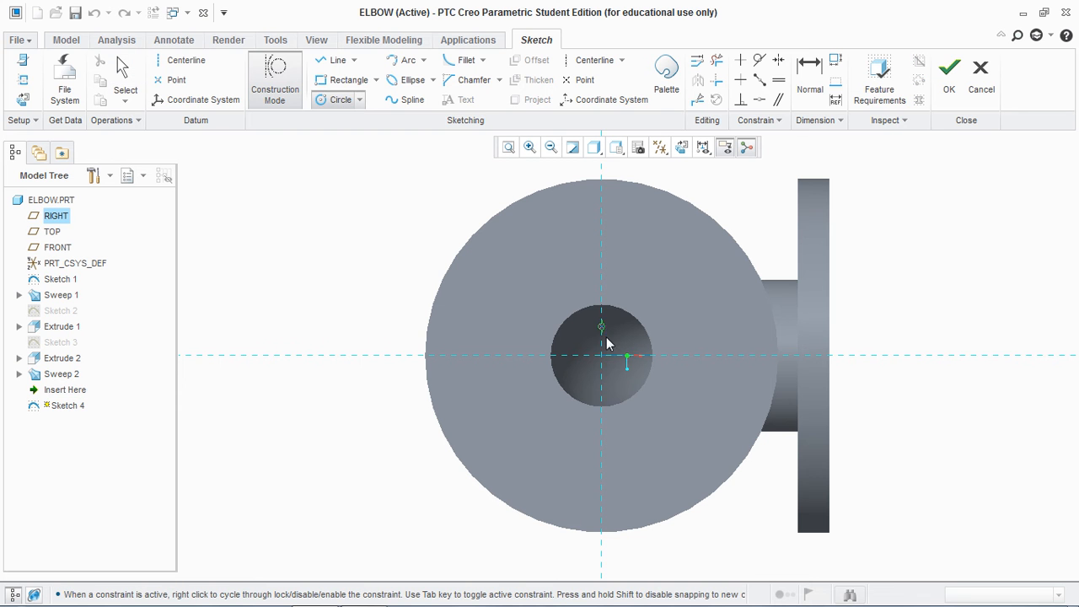
click(571, 478)
middle_click(566, 477)
double_click(451, 234)
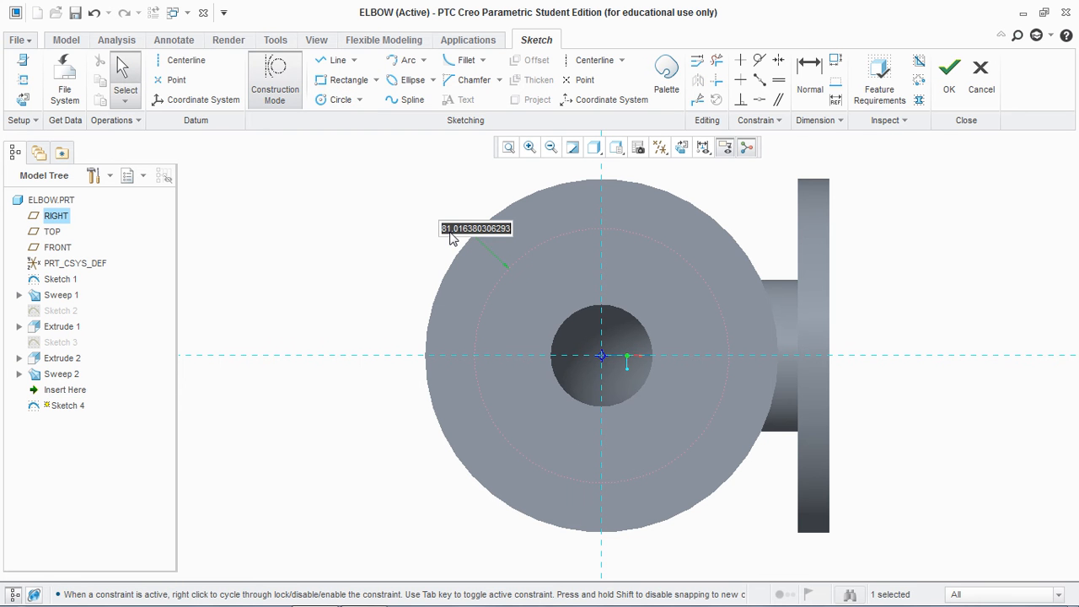
click(364, 592)
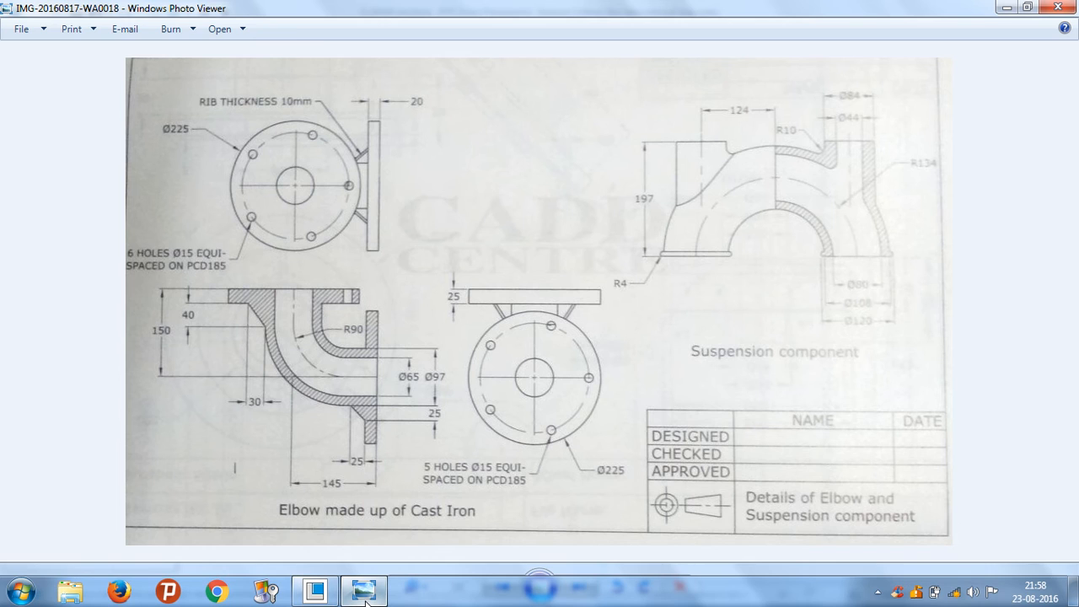
click(365, 592)
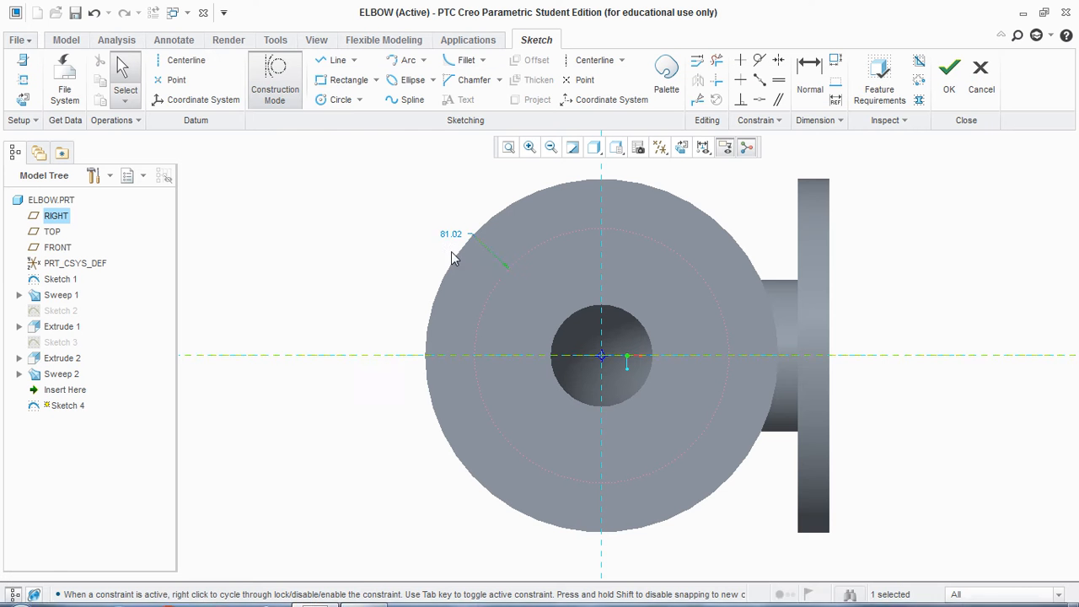
text(185/2)
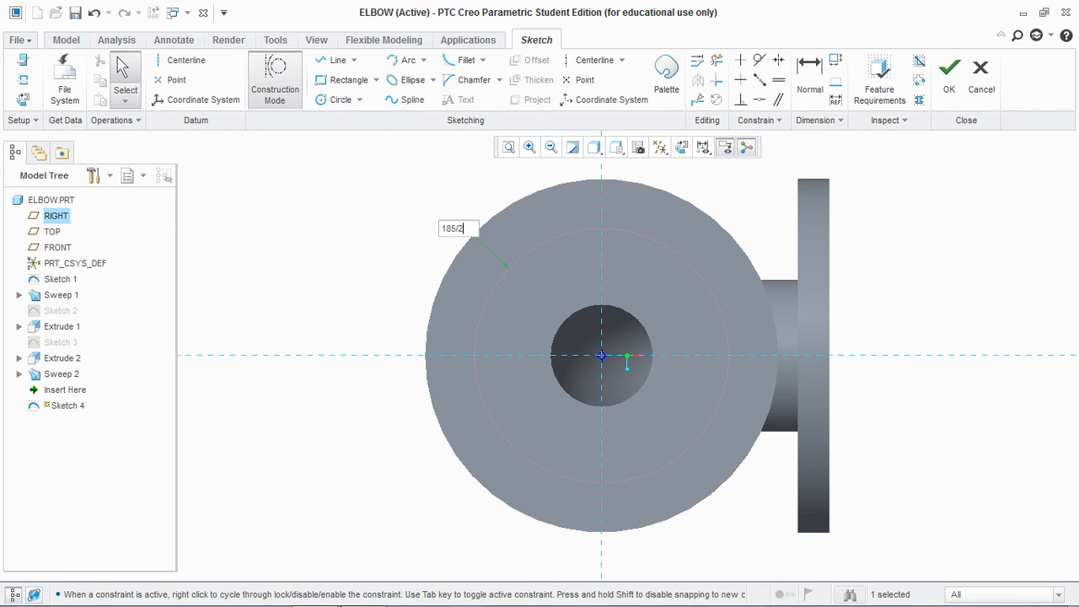
key(Return)
click(379, 257)
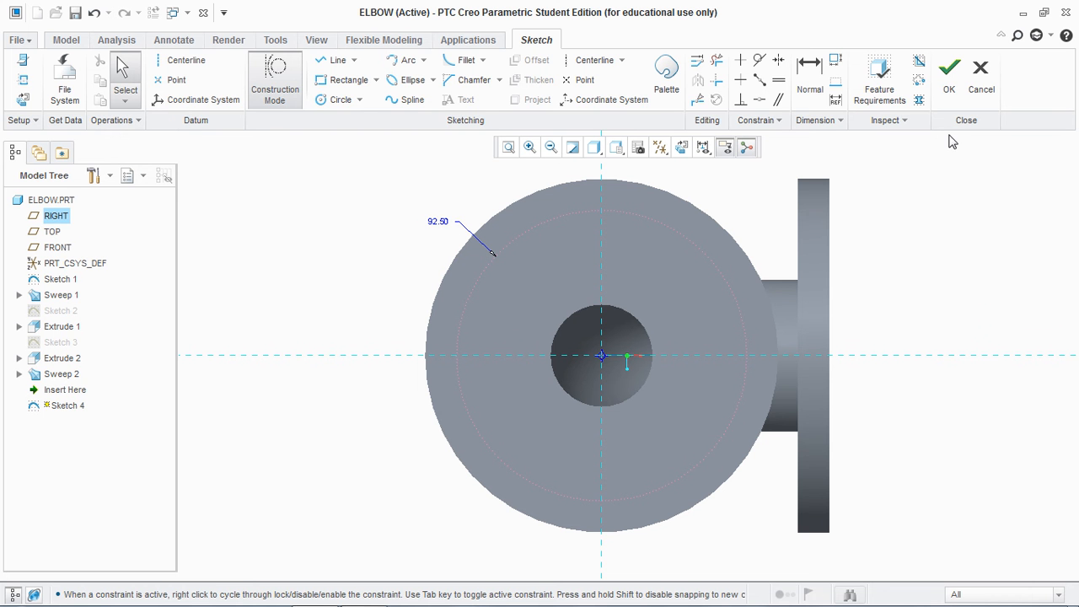
Sketch a solid circle centred where the bolt circle meets the horizontal reference, set its diameter to 15, and accept the sketch.
click(275, 97)
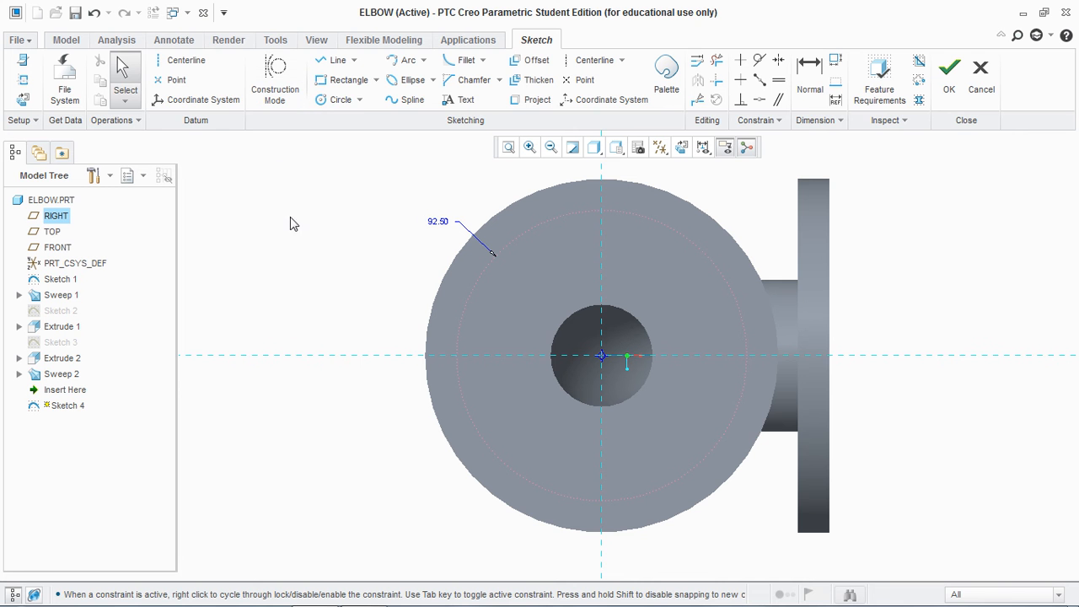
click(335, 99)
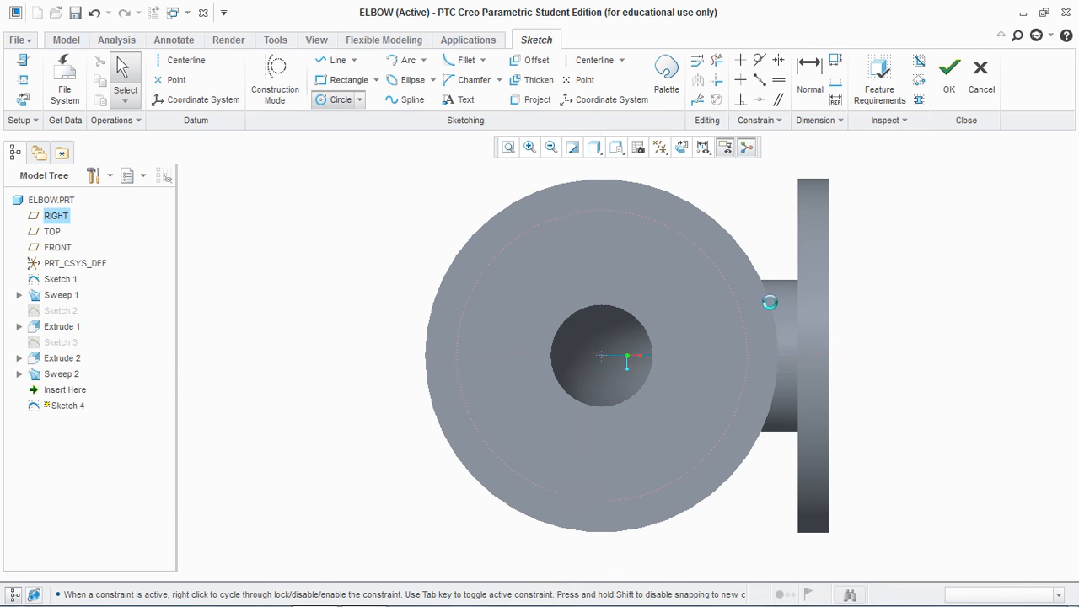
click(746, 355)
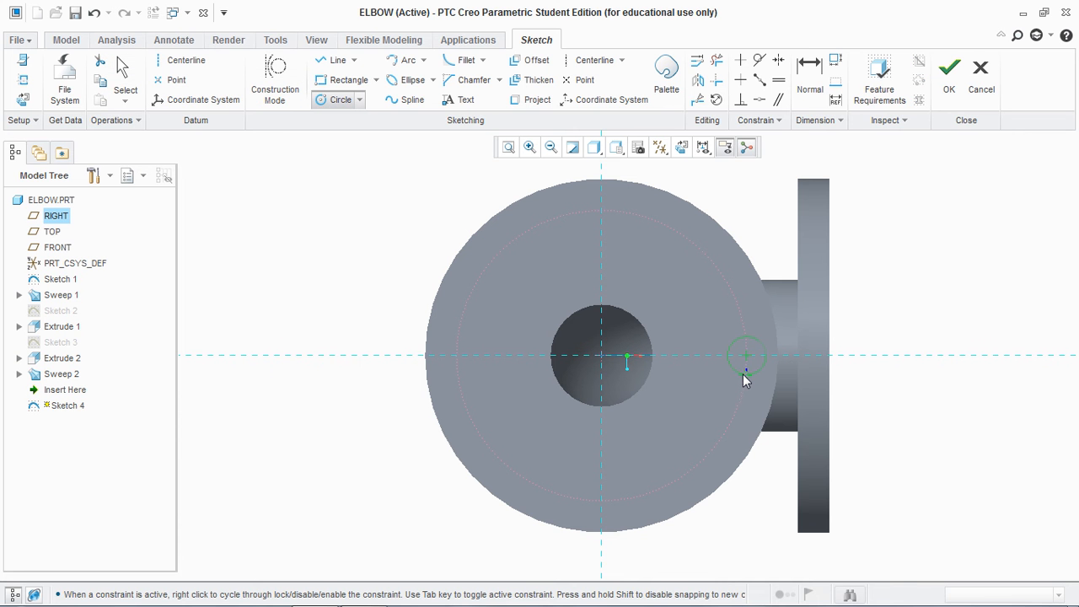
click(742, 375)
middle_click(743, 375)
double_click(703, 336)
text(15)
key(Return)
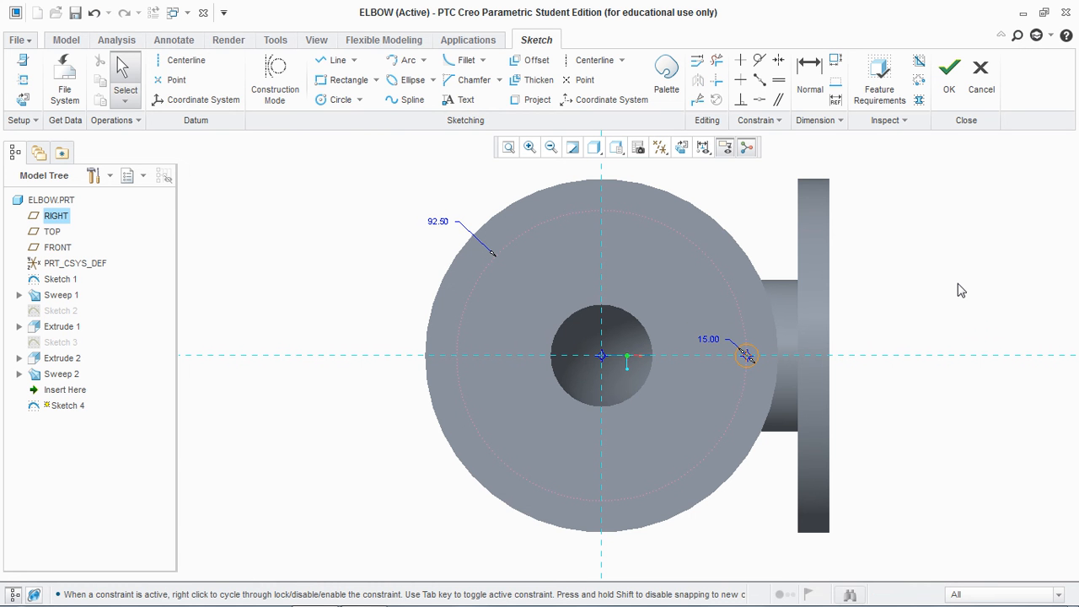
click(949, 72)
Extrude the circle sketch 25 deep into the upper flange, removing material to cut the first bolt hole.
click(415, 88)
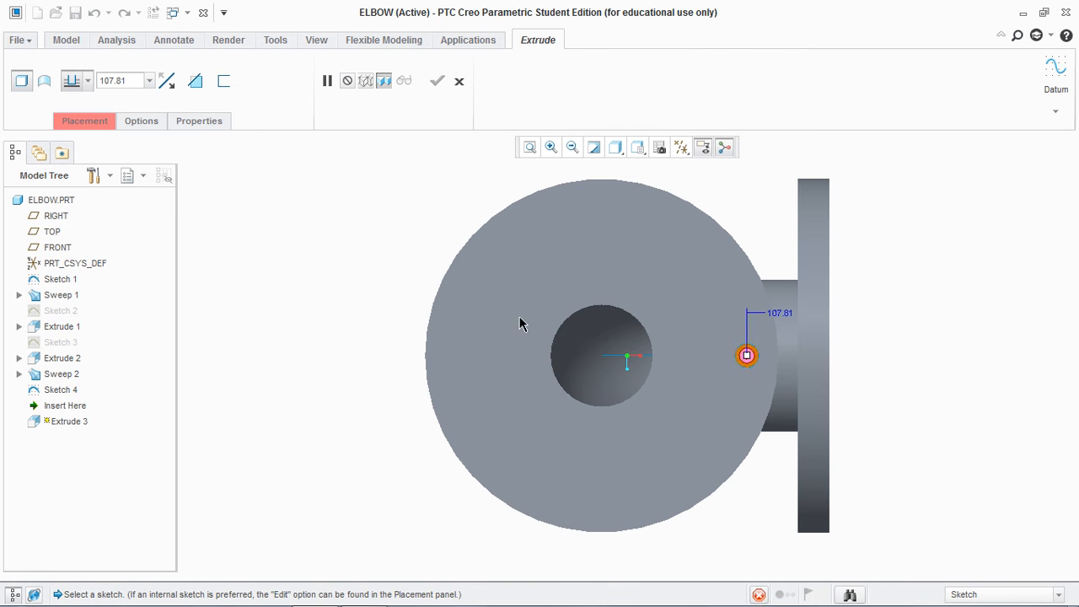
middle_drag(332, 317, 332, 299)
click(132, 79)
text(25)
key(Return)
click(195, 80)
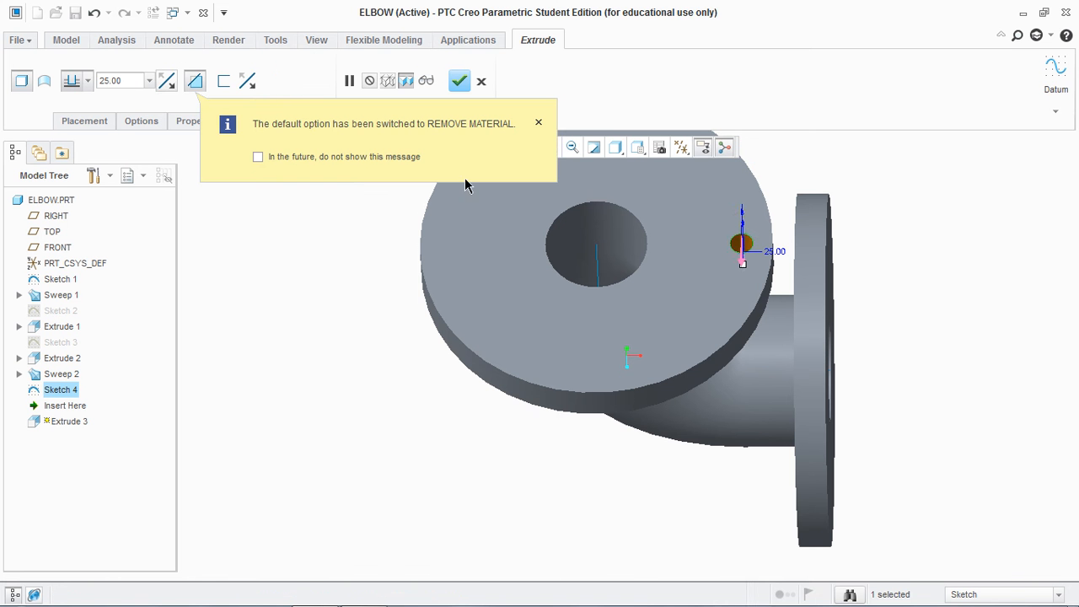
click(460, 81)
click(538, 122)
click(335, 272)
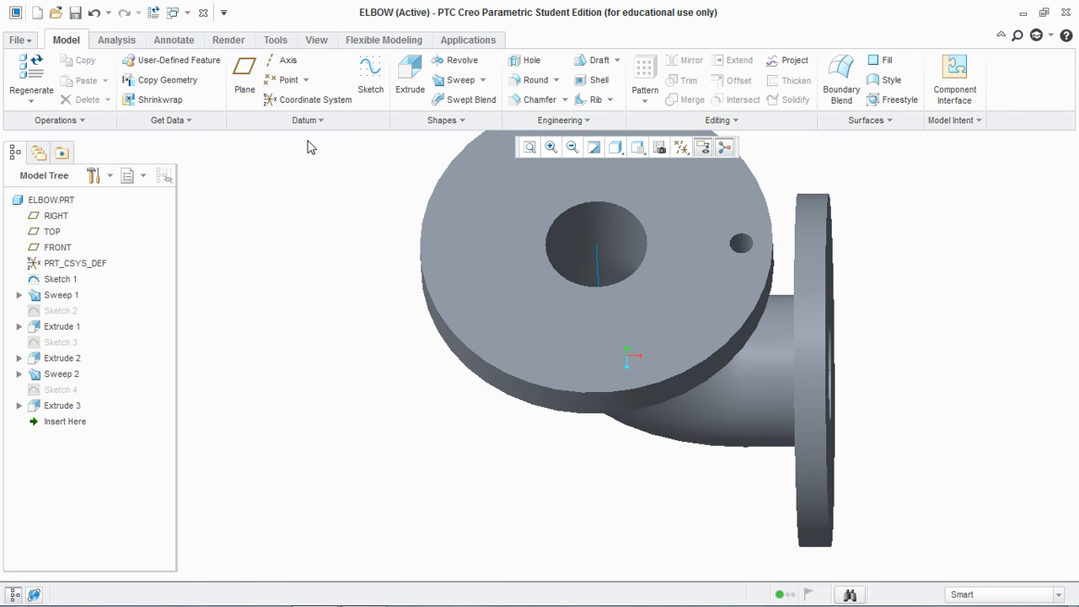
Create a datum axis through the upper flange's cylindrical outer surface.
click(283, 61)
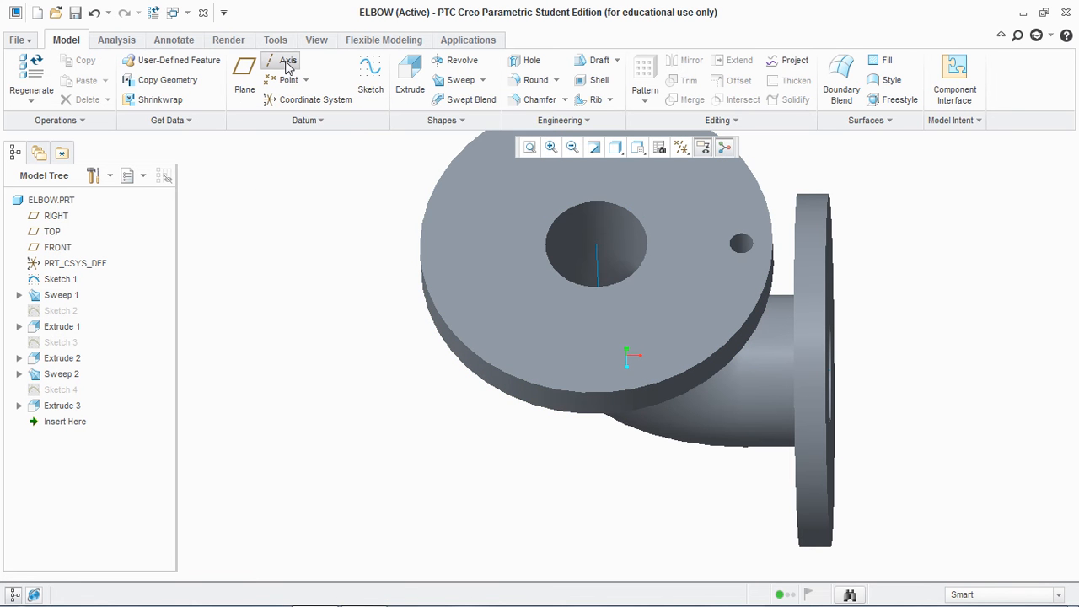
click(477, 371)
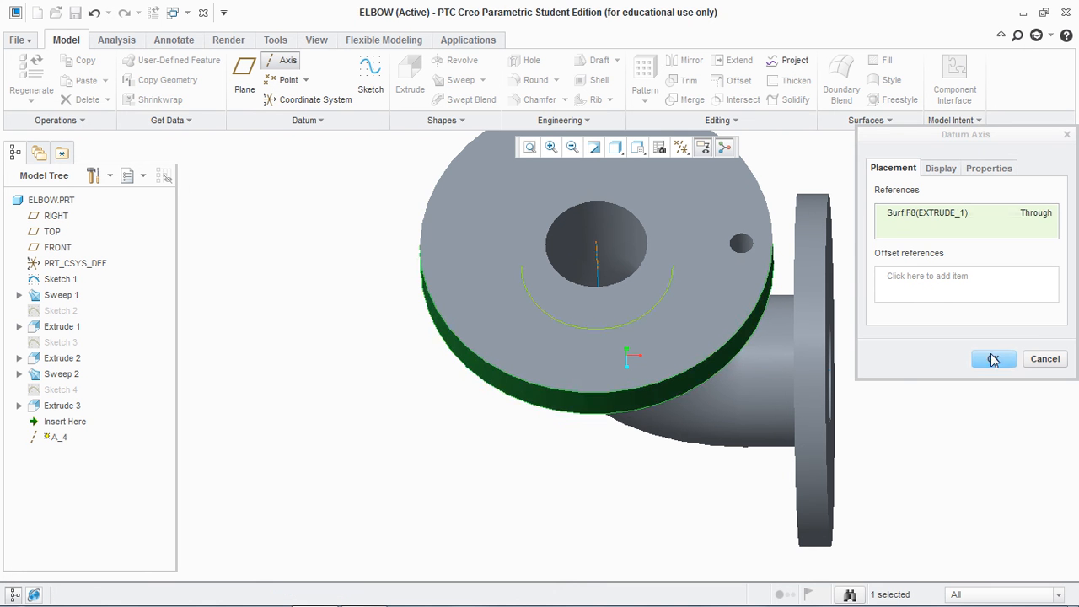
click(993, 359)
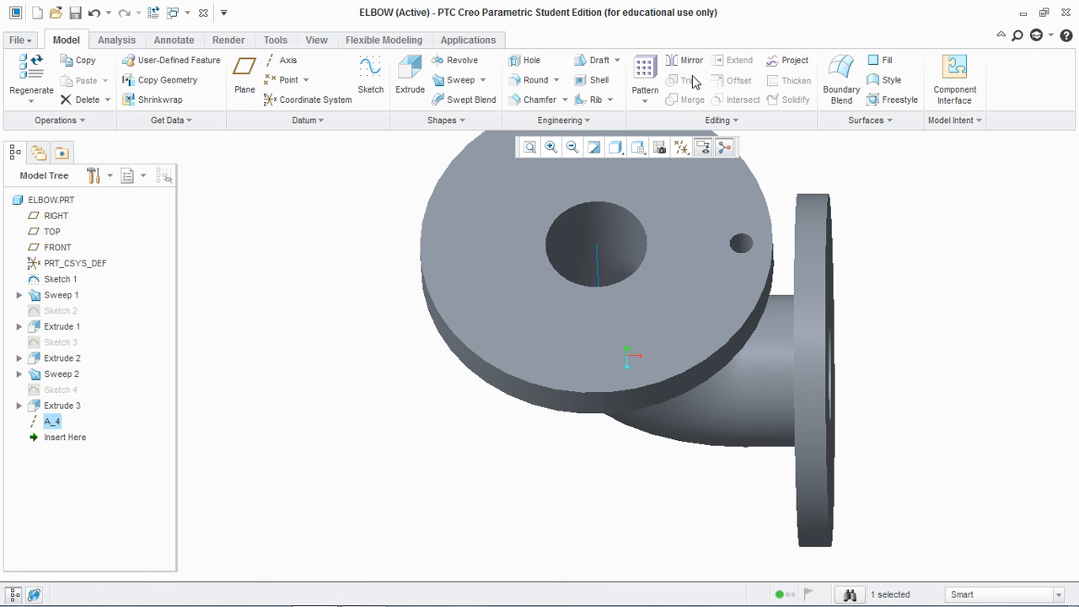
Try to mirror the bolt hole, and turn on the display of all datum features.
click(743, 250)
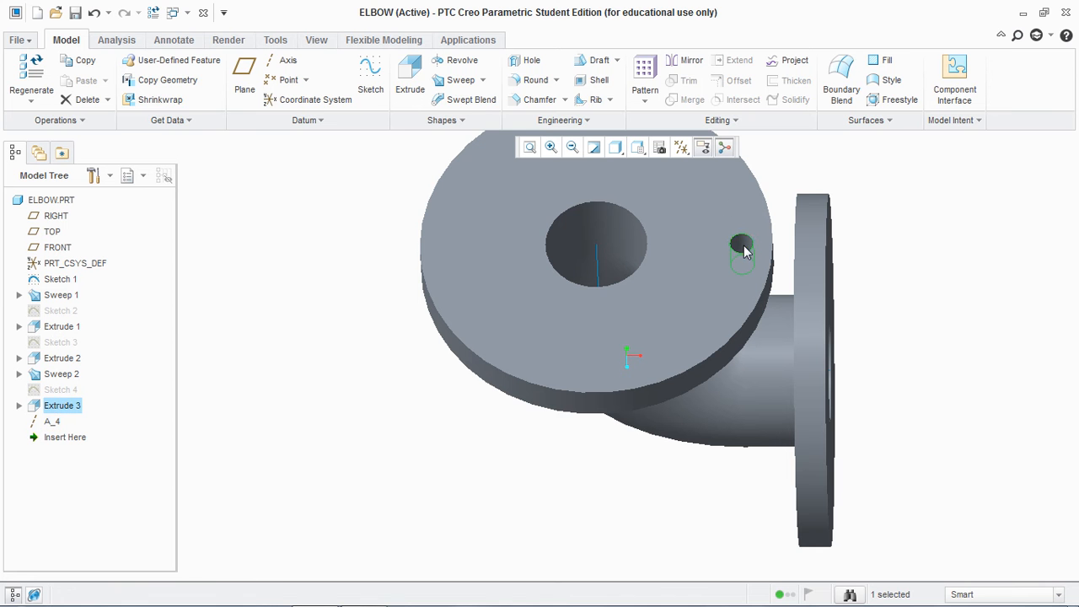
click(690, 61)
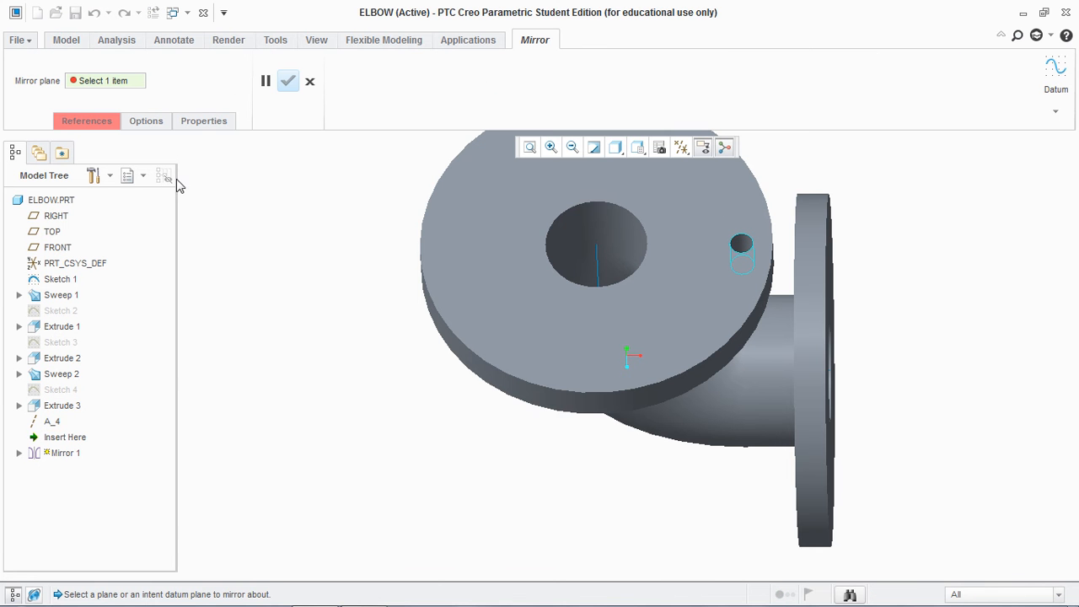
click(681, 148)
click(717, 167)
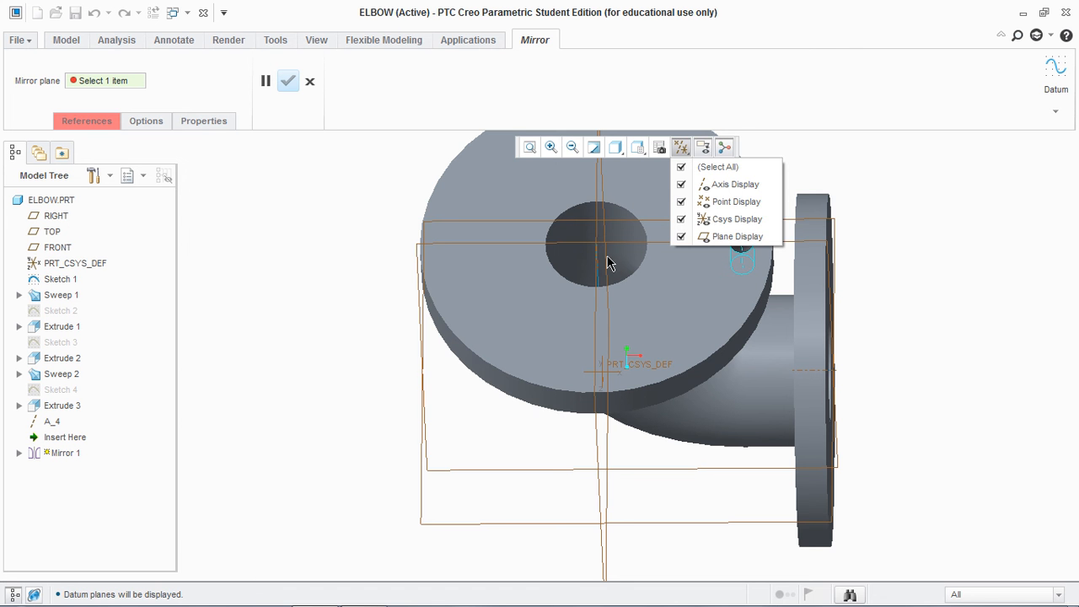
middle_drag(907, 278, 962, 287)
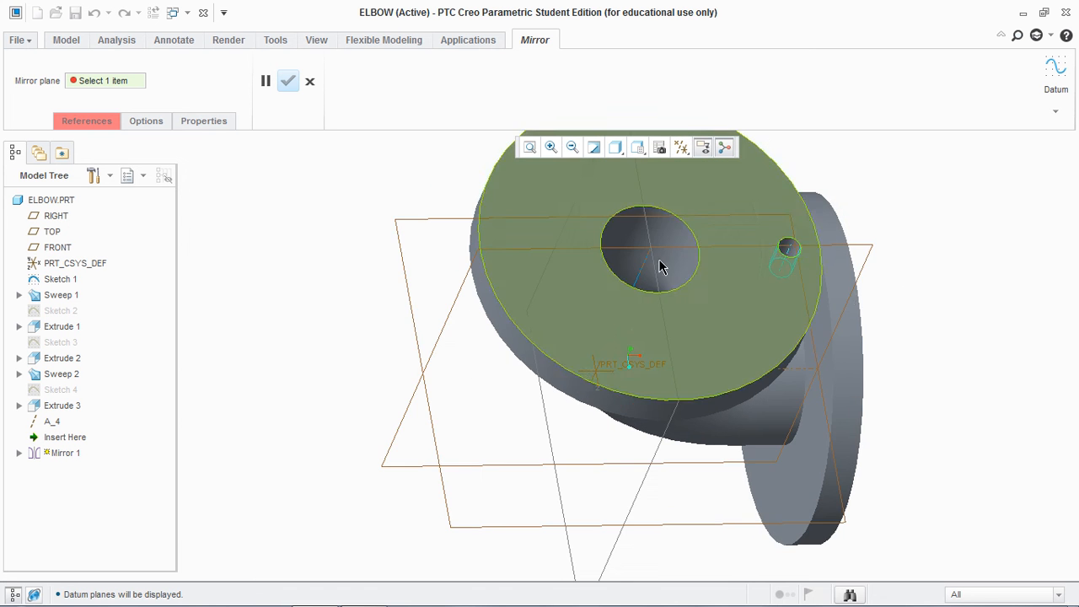
scroll(662, 265, down, 3)
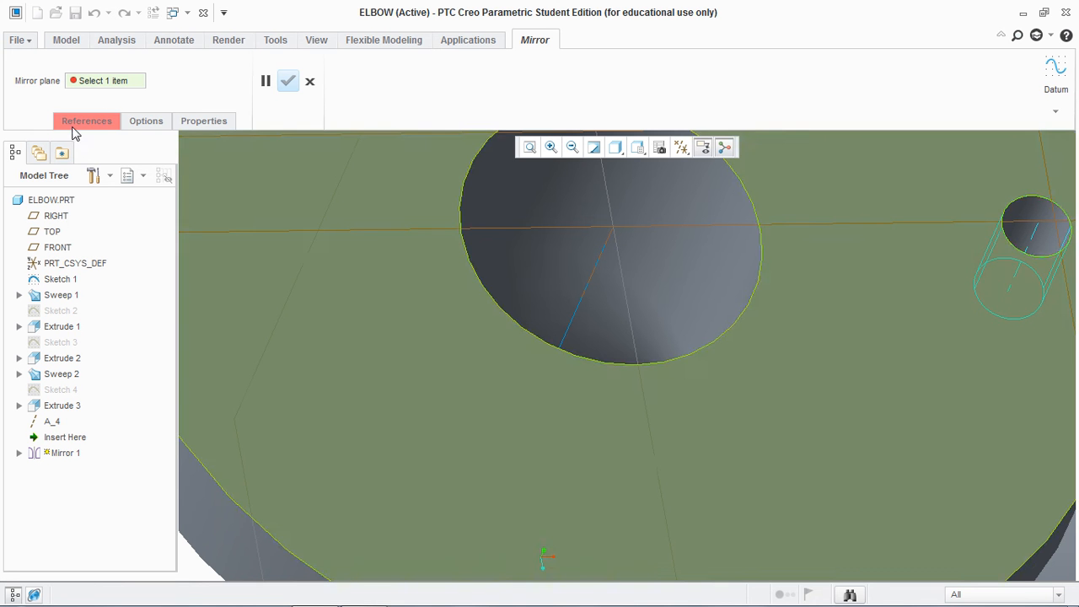
click(86, 122)
scroll(505, 218, up, 3)
click(309, 81)
scroll(548, 262, up, 3)
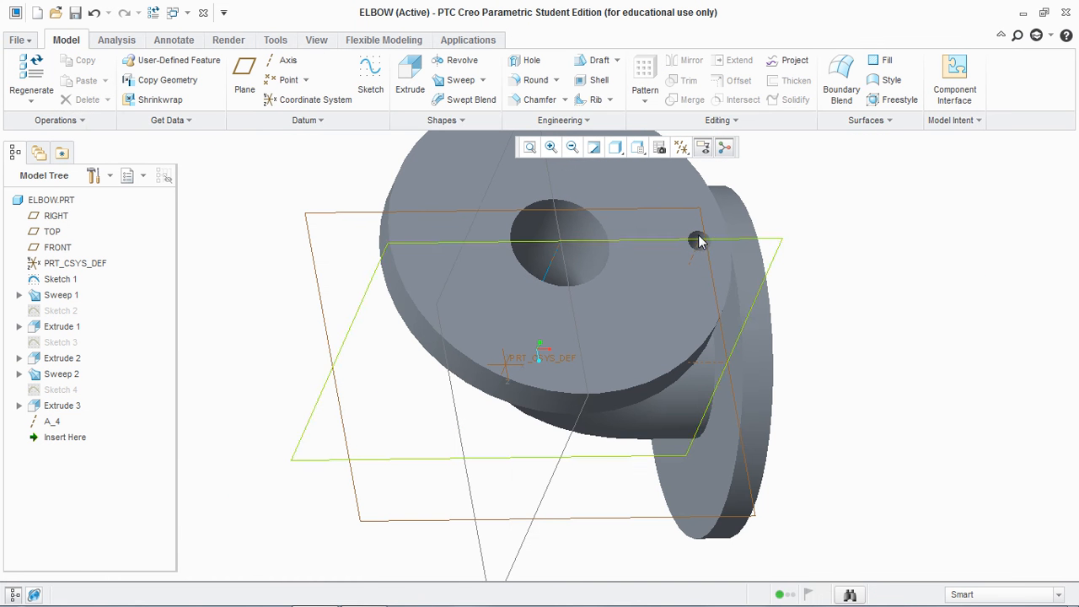
Start an axis pattern of the bolt hole around the upper flange's central axis.
scroll(698, 242, down, 3)
click(705, 246)
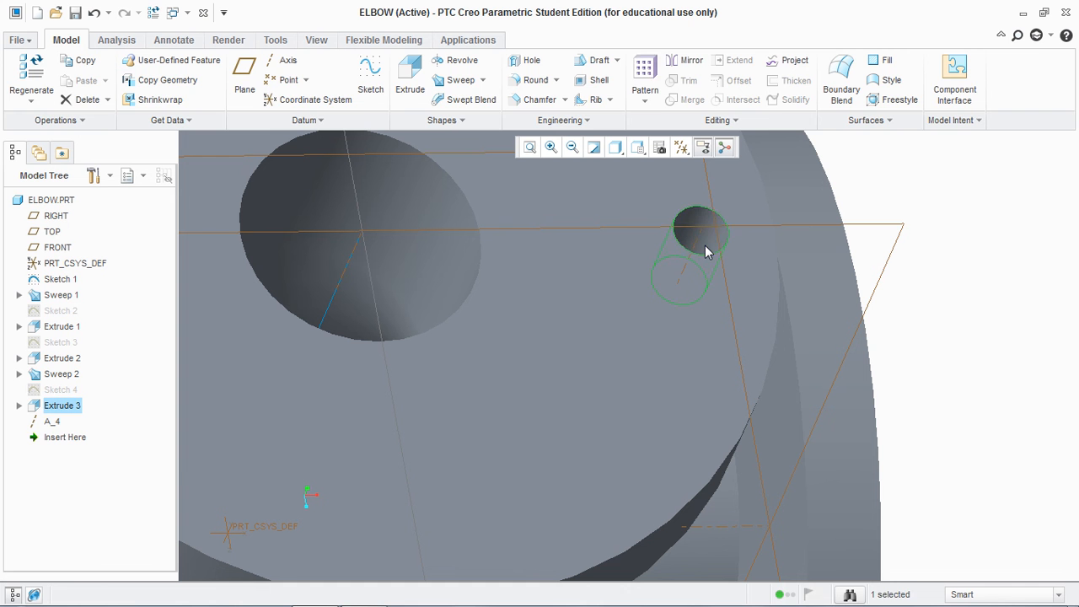
click(645, 72)
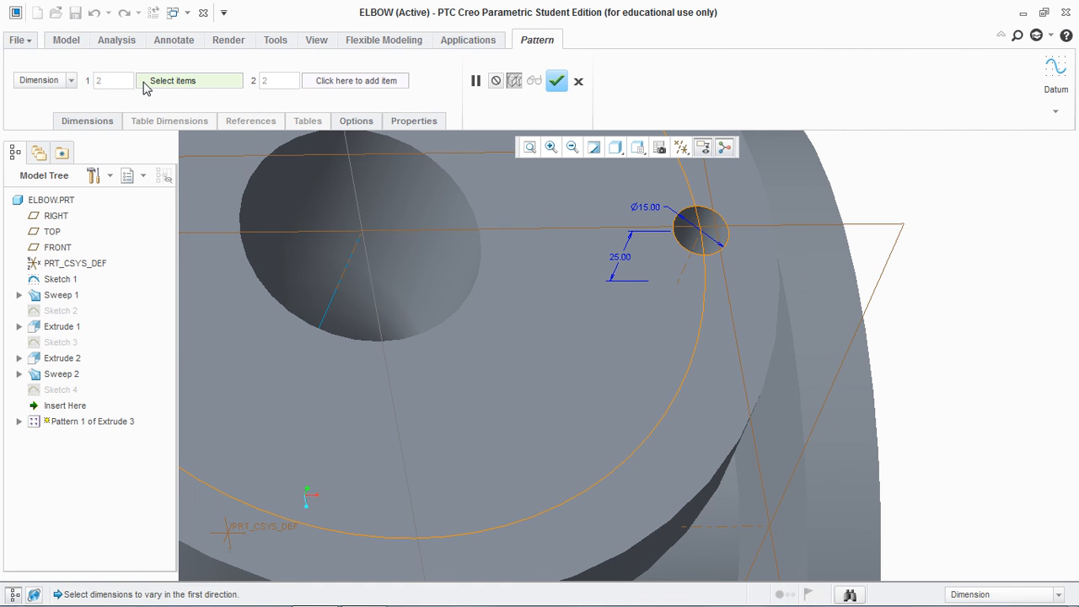
click(51, 80)
click(25, 117)
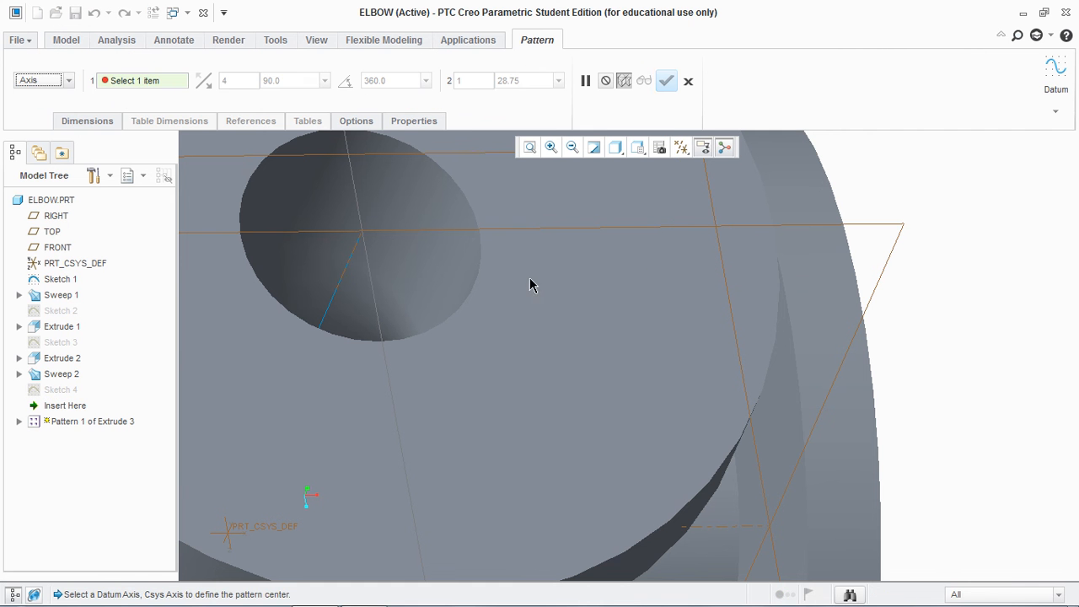
click(352, 264)
Set the bolt hole pattern to 6 members spaced 60 degrees apart and complete it.
key(ctrl+d)
drag(288, 83, 233, 90)
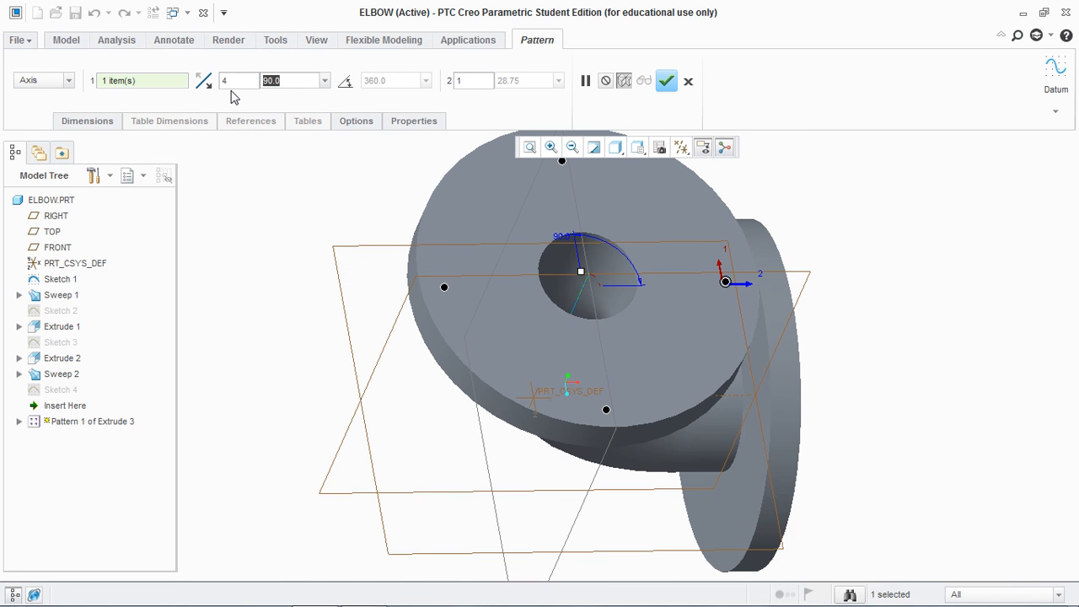
text(60)
key(Return)
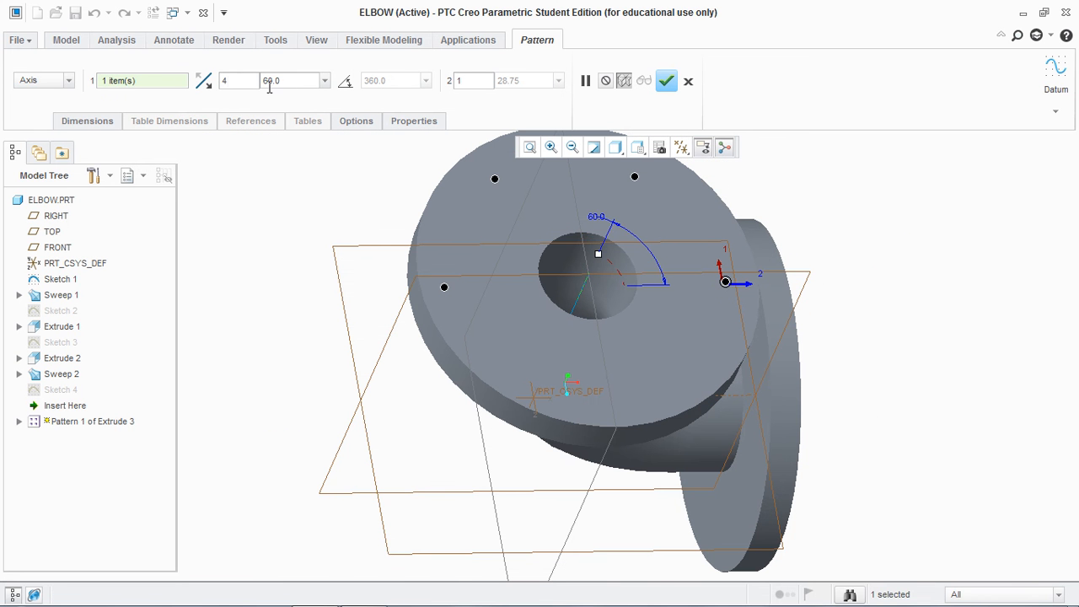
drag(221, 85, 203, 81)
text(6)
key(Return)
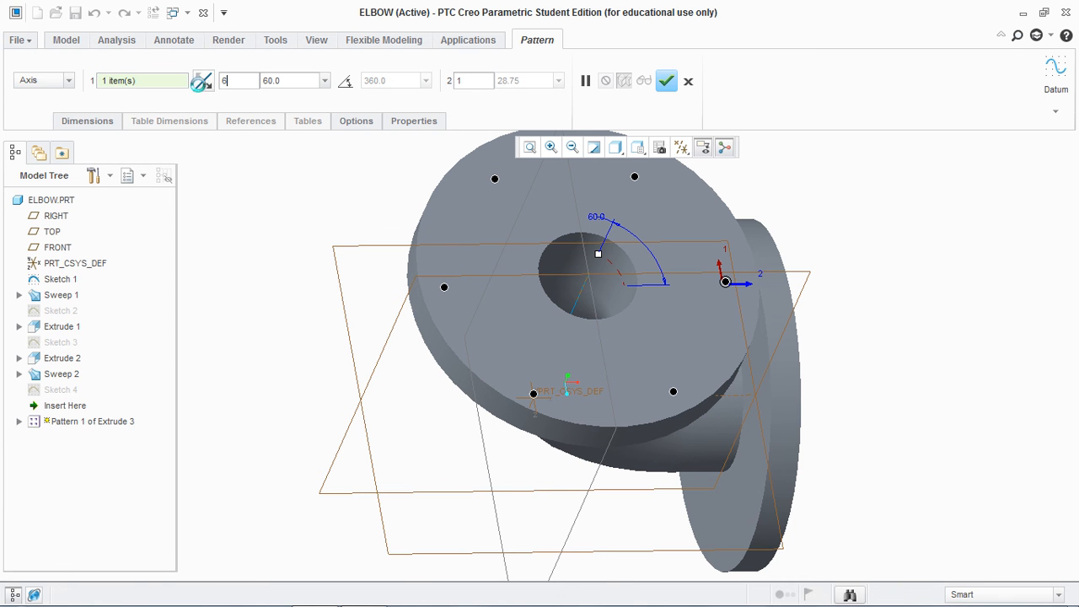
click(666, 81)
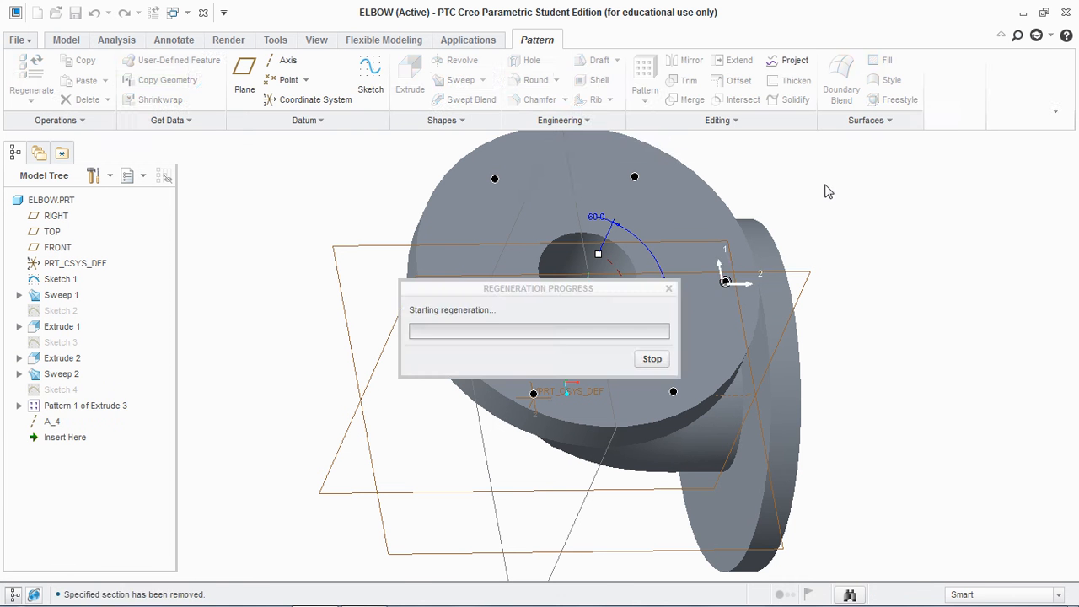
Create a datum axis through the cylindrical outer surface of the second flange.
scroll(916, 222, down, 3)
middle_drag(976, 323, 897, 304)
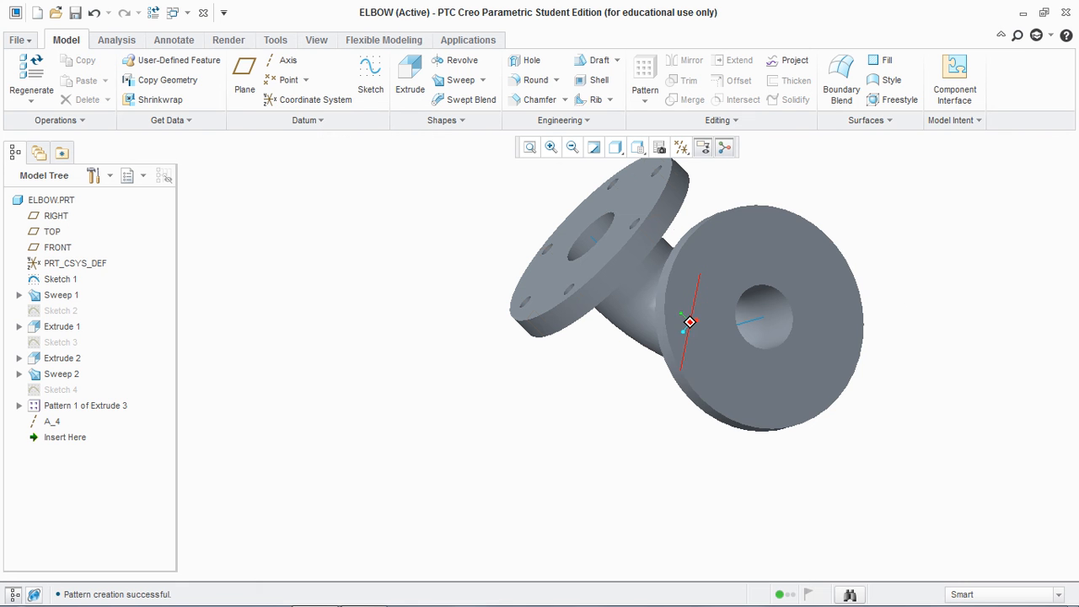
click(283, 60)
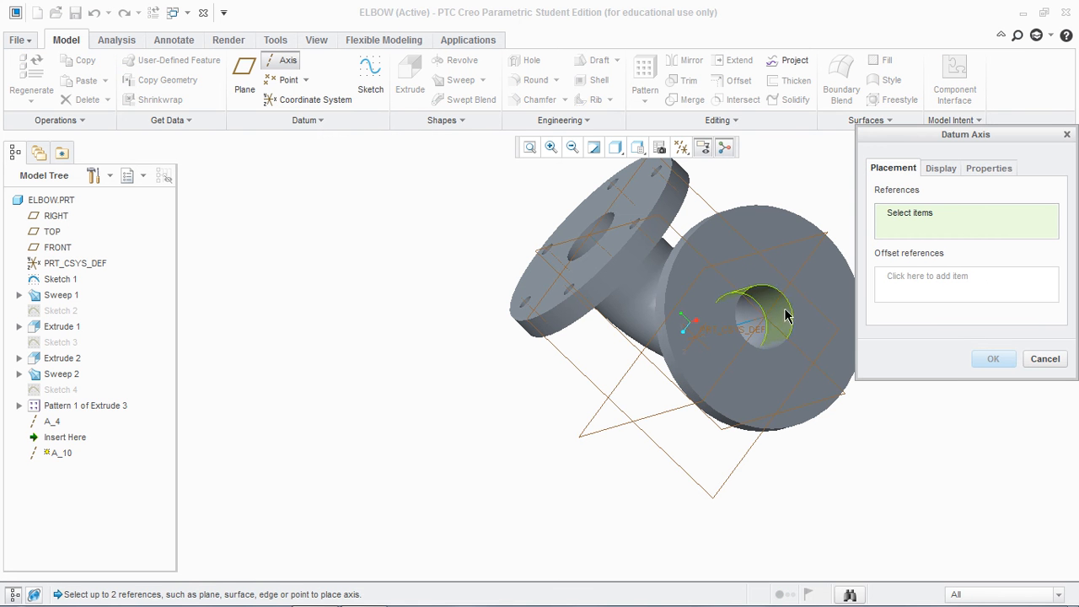
scroll(662, 312, up, 8)
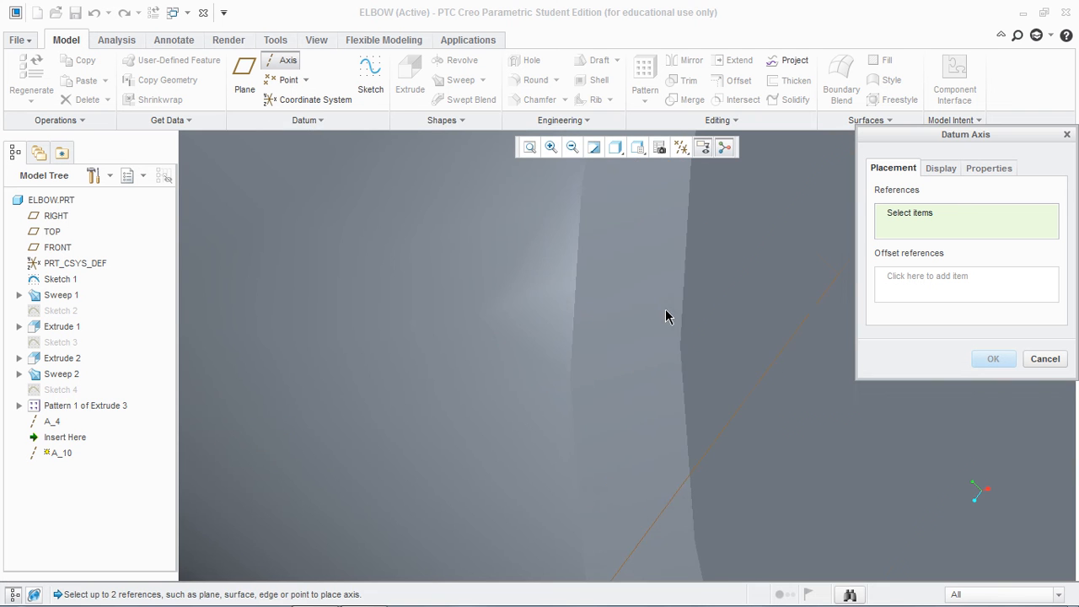
click(659, 313)
scroll(660, 314, down, 8)
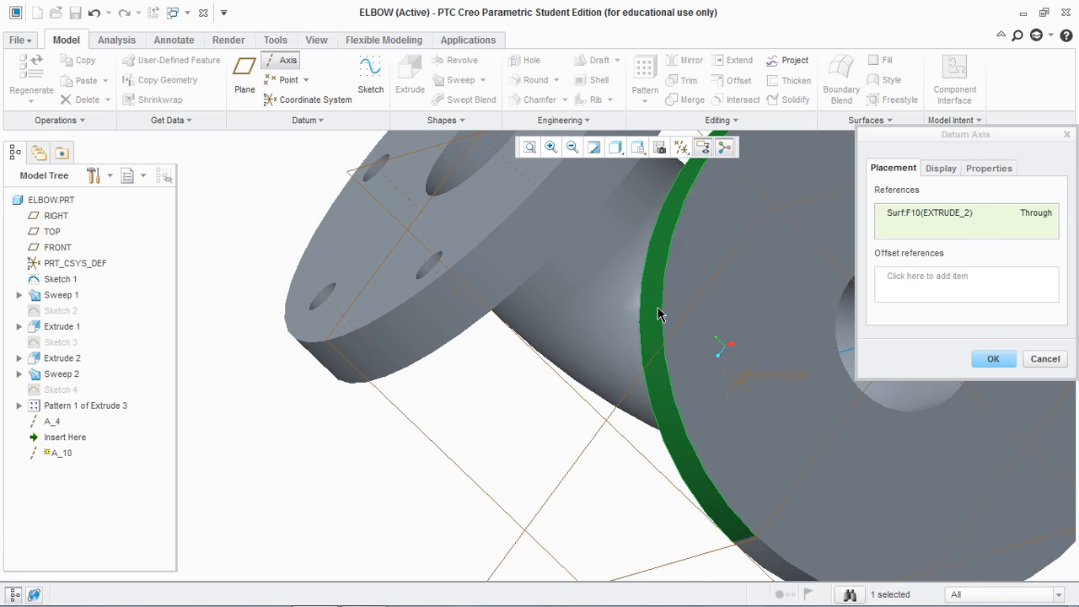
click(993, 358)
scroll(470, 464, down, 5)
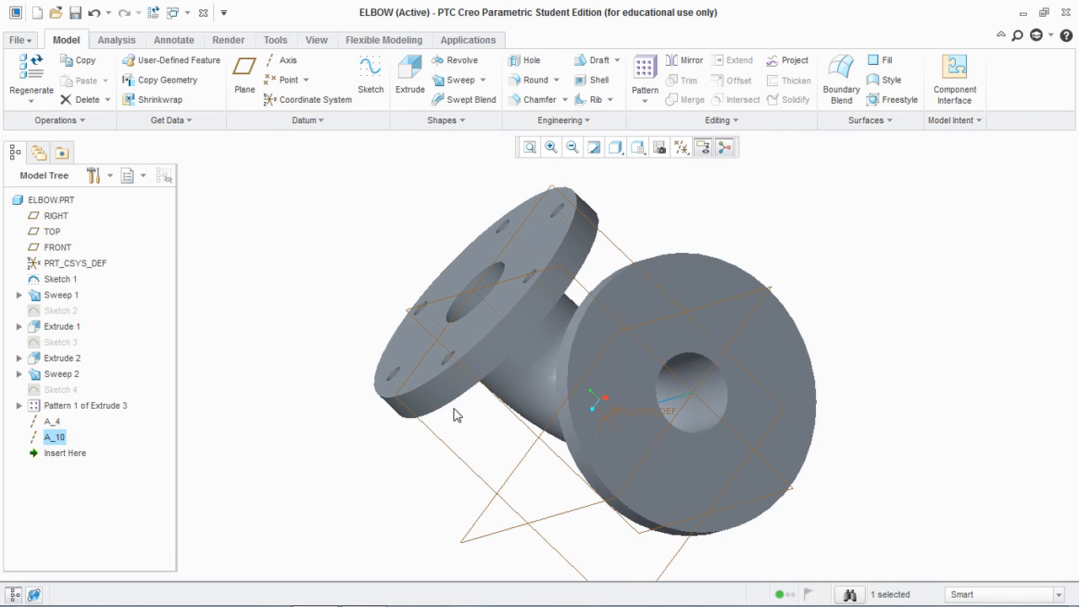
Start a sketch on the second flange's outer face and orient the view parallel to the sketch plane.
click(372, 89)
click(792, 362)
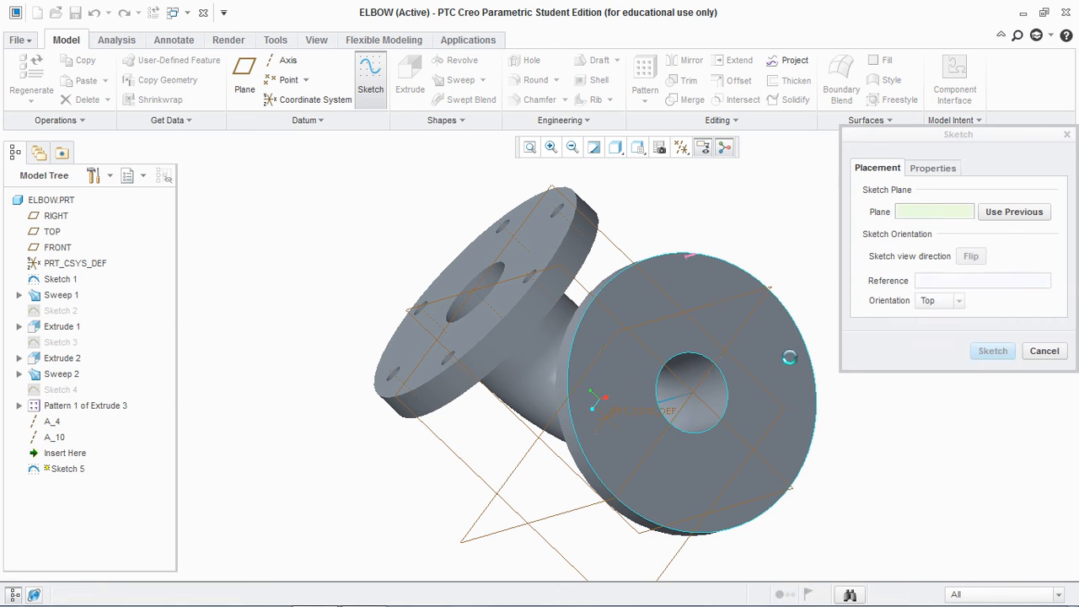
click(993, 351)
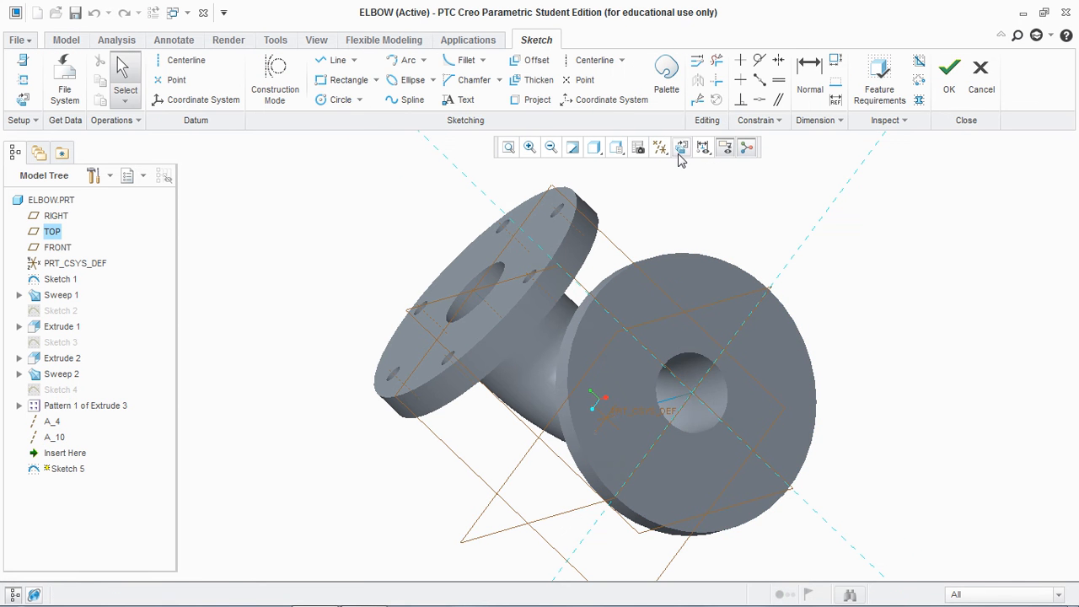
click(681, 147)
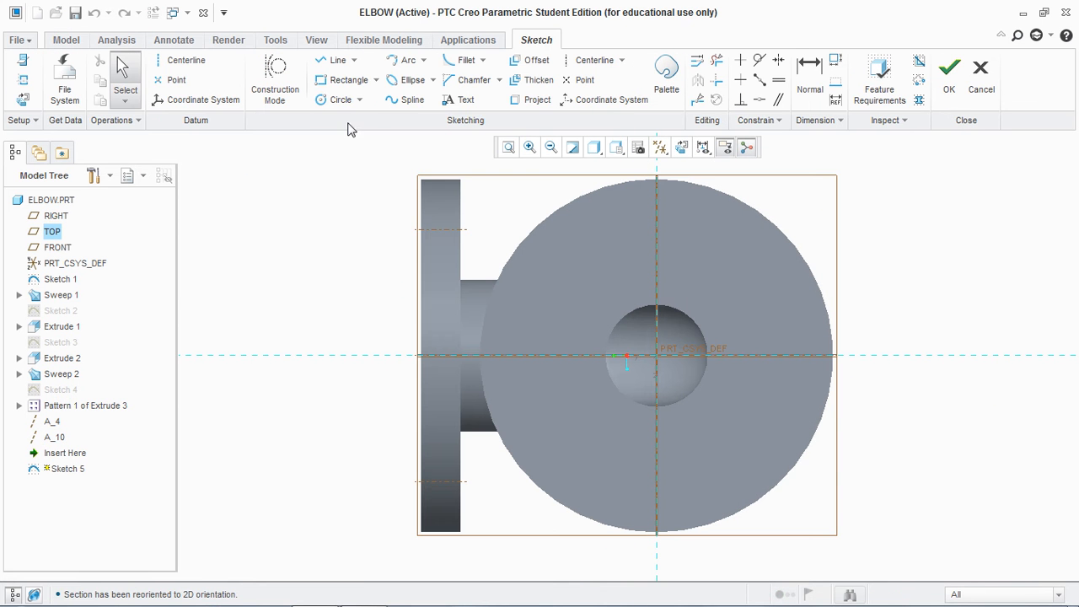
Draw a construction circle centred on the flange's centre and set its radius to 185/2 mm.
click(339, 100)
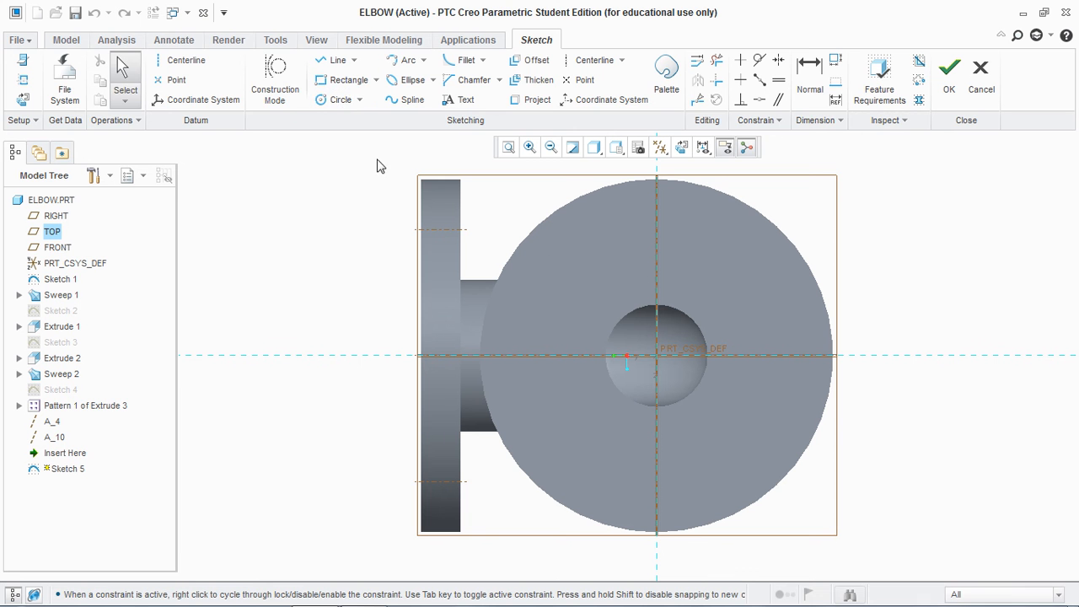
click(276, 84)
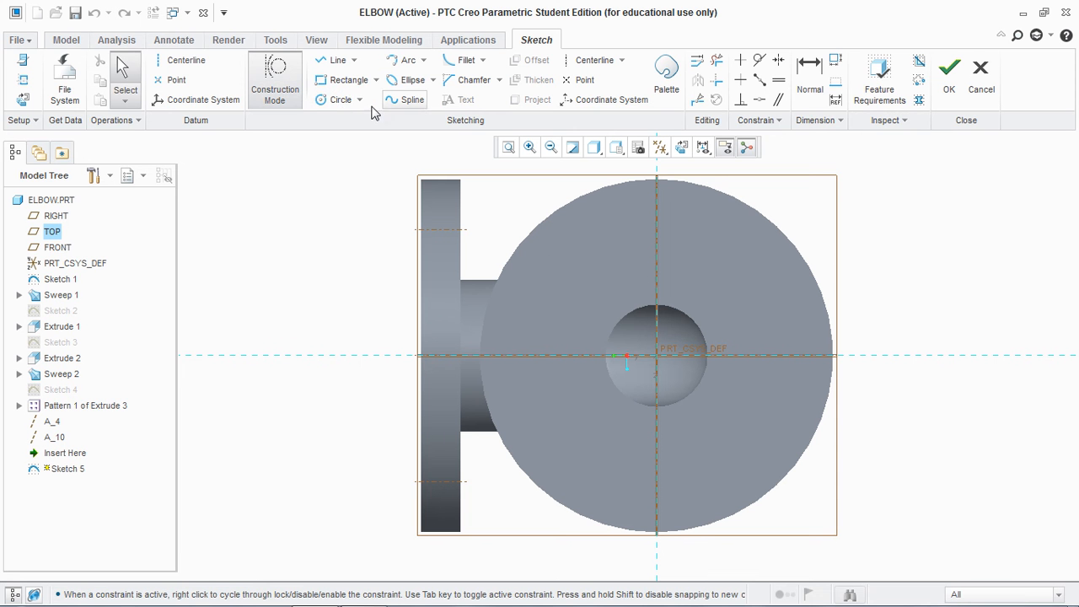
click(657, 355)
click(624, 485)
middle_click(624, 485)
double_click(505, 230)
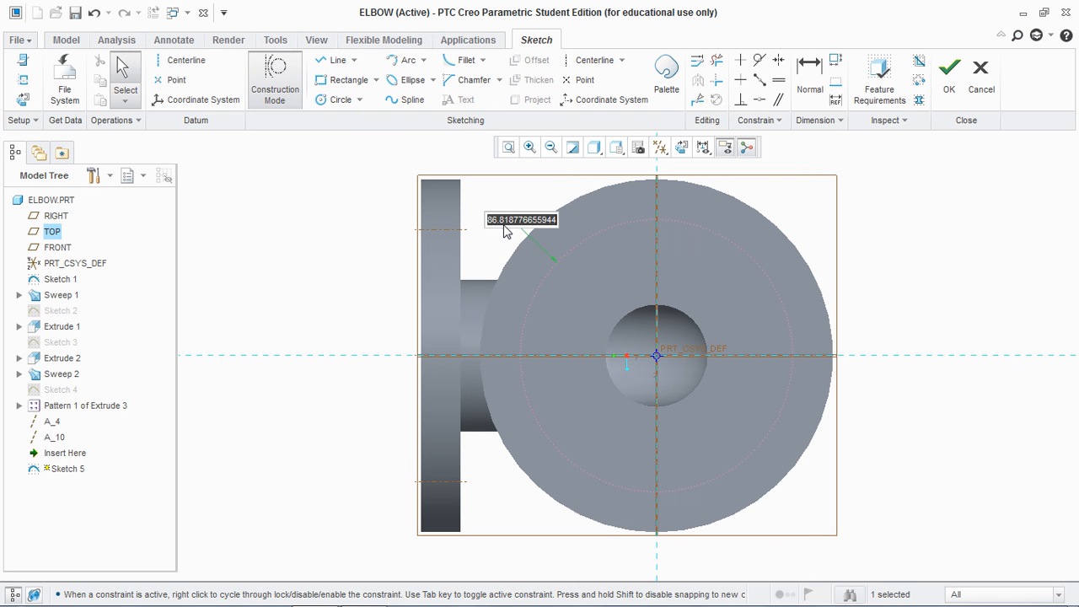
text(185/2)
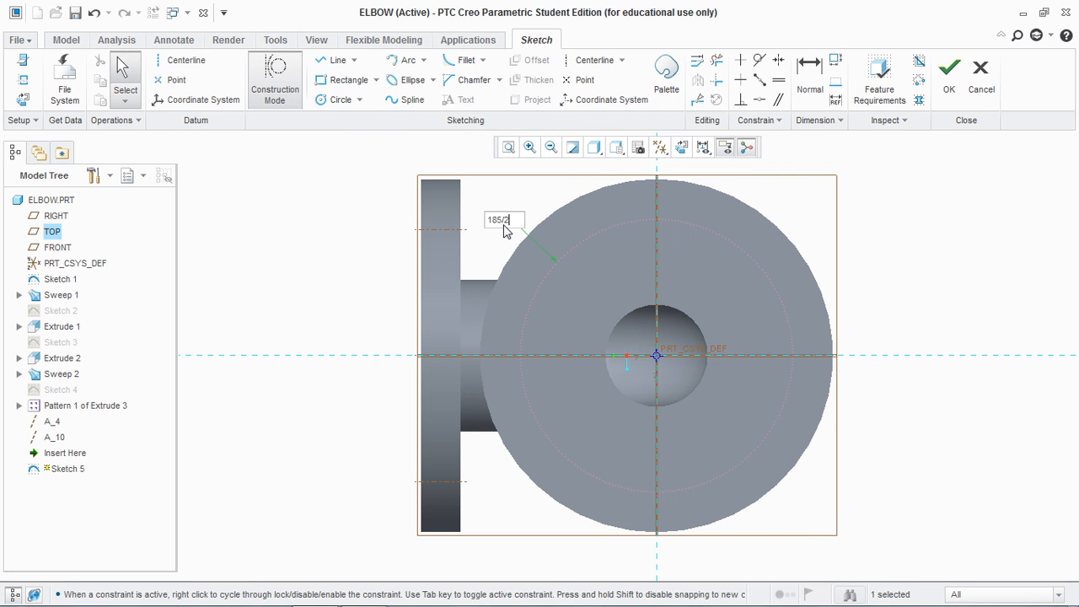
key(Return)
Sketch a 15 mm diameter circle where the construction circle crosses the horizontal reference and finish the sketch.
click(341, 100)
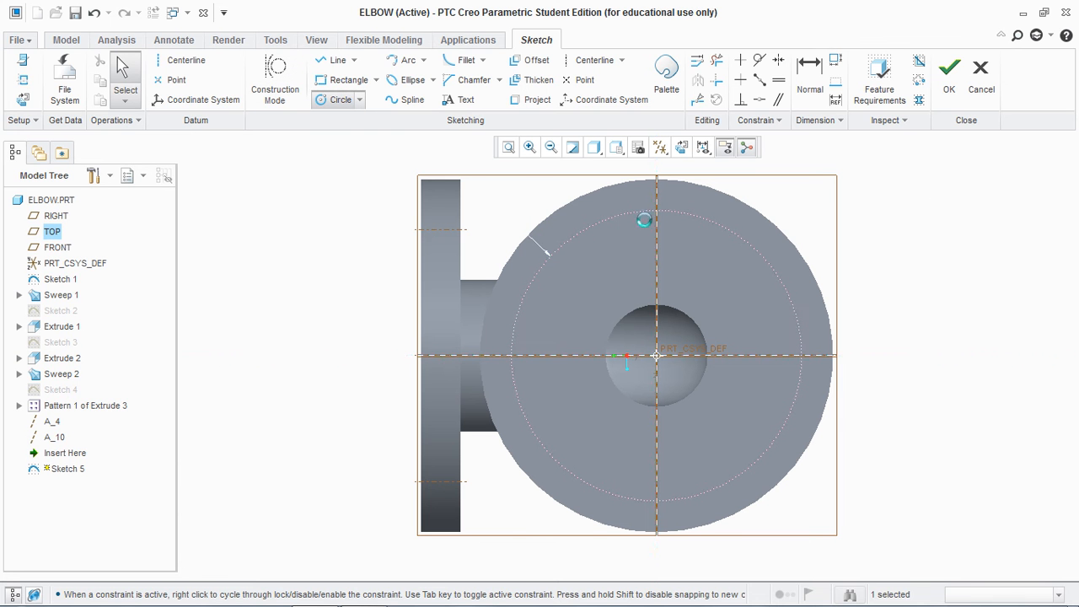
click(801, 358)
click(795, 372)
key(Escape)
key(Escape)
key(Escape)
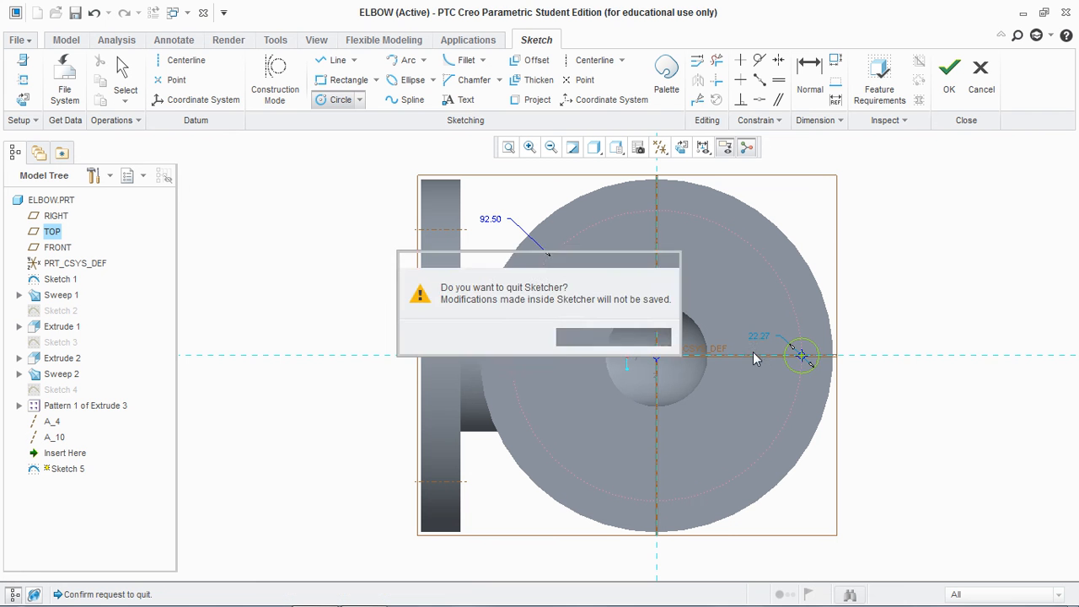
click(651, 341)
double_click(760, 338)
text(1)
key(Return)
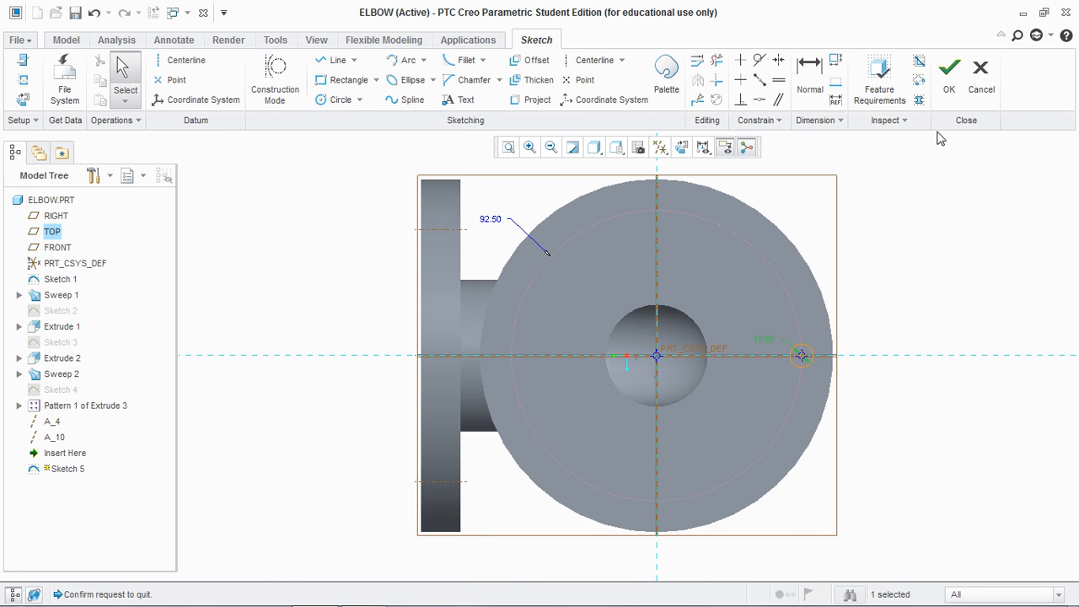
click(949, 74)
Hide the datum planes and extrude the 15 mm circle as a cut down through the flange.
click(681, 149)
click(726, 236)
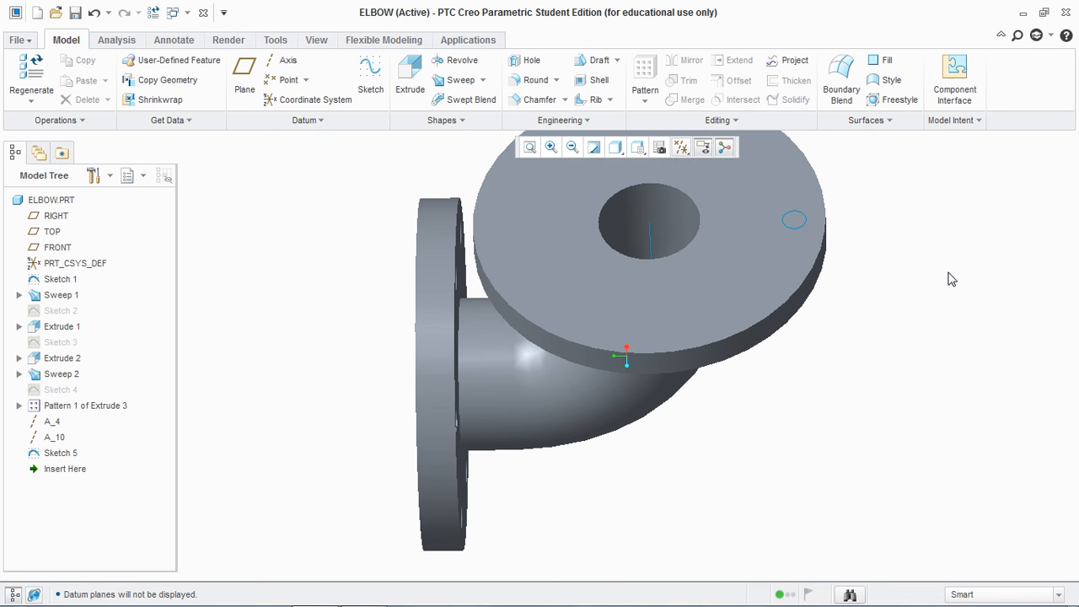
click(793, 218)
click(411, 87)
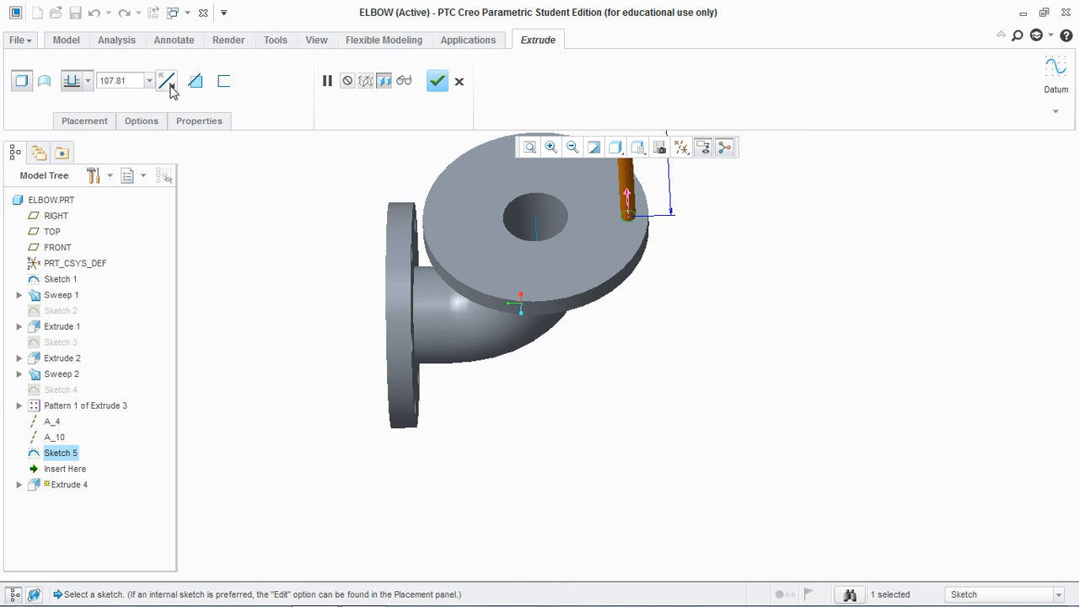
click(166, 81)
click(196, 81)
click(826, 294)
click(538, 124)
scroll(792, 319, up, 3)
scroll(791, 315, down, 3)
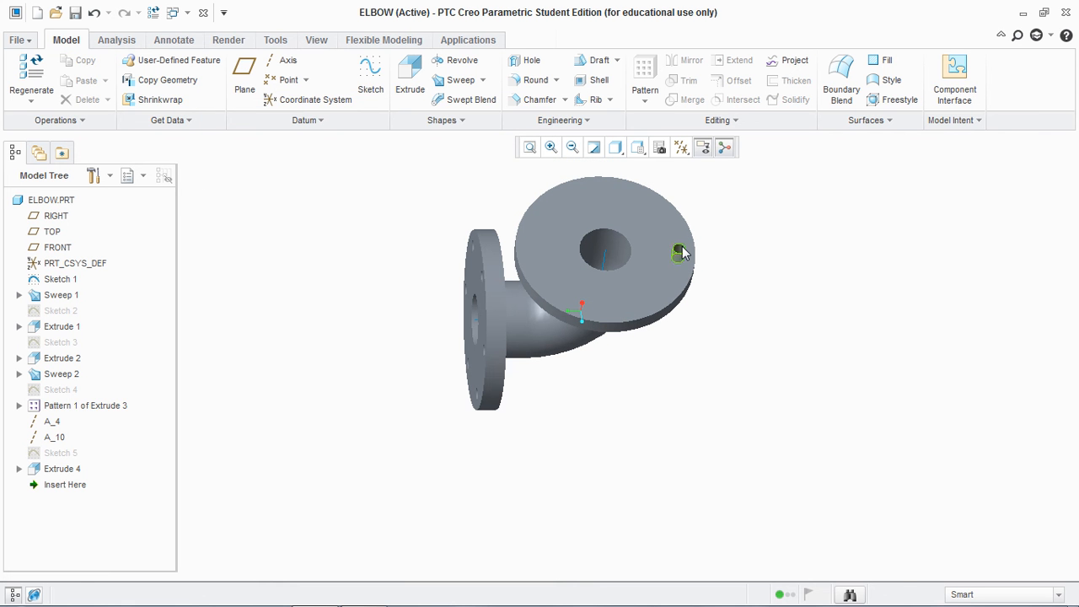
Start an axis pattern of the new bolt hole around the flange's central axis, with all datum display turned on.
click(681, 253)
click(645, 80)
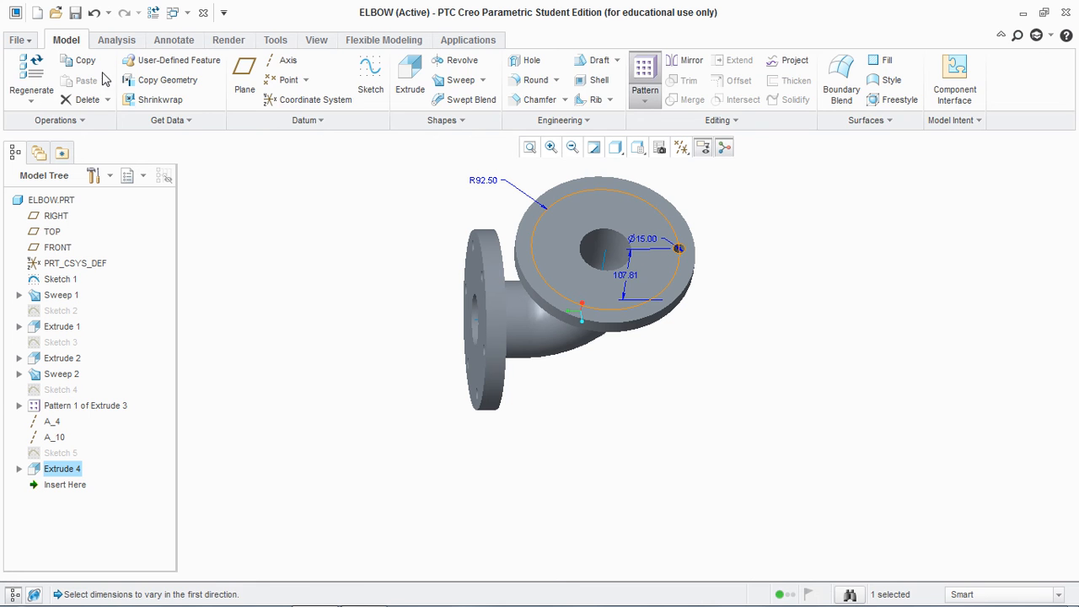
click(70, 80)
click(30, 120)
scroll(630, 263, down, 5)
click(681, 148)
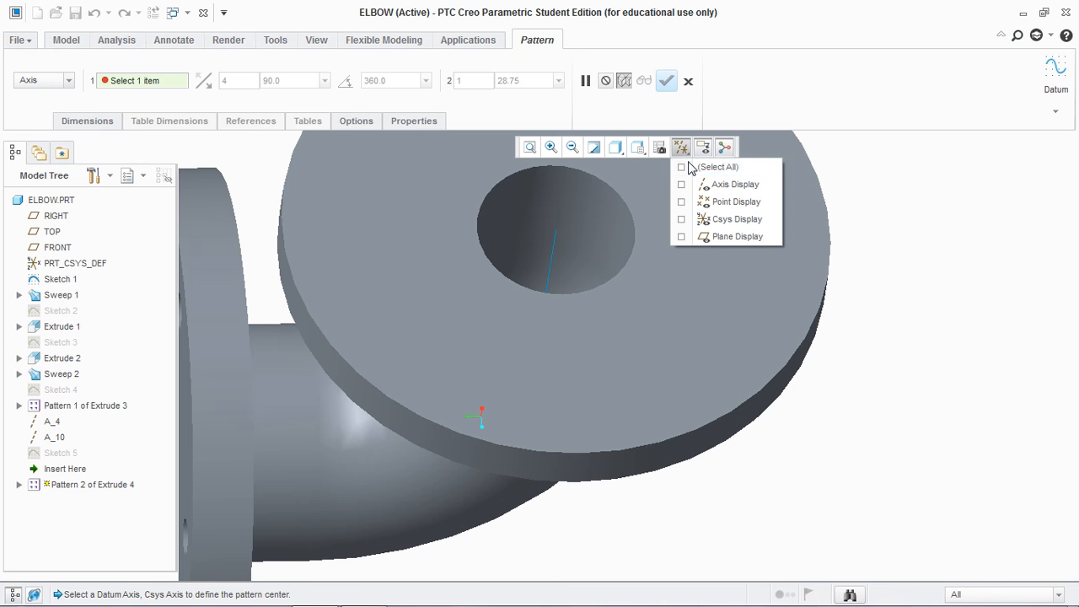
click(682, 167)
click(553, 247)
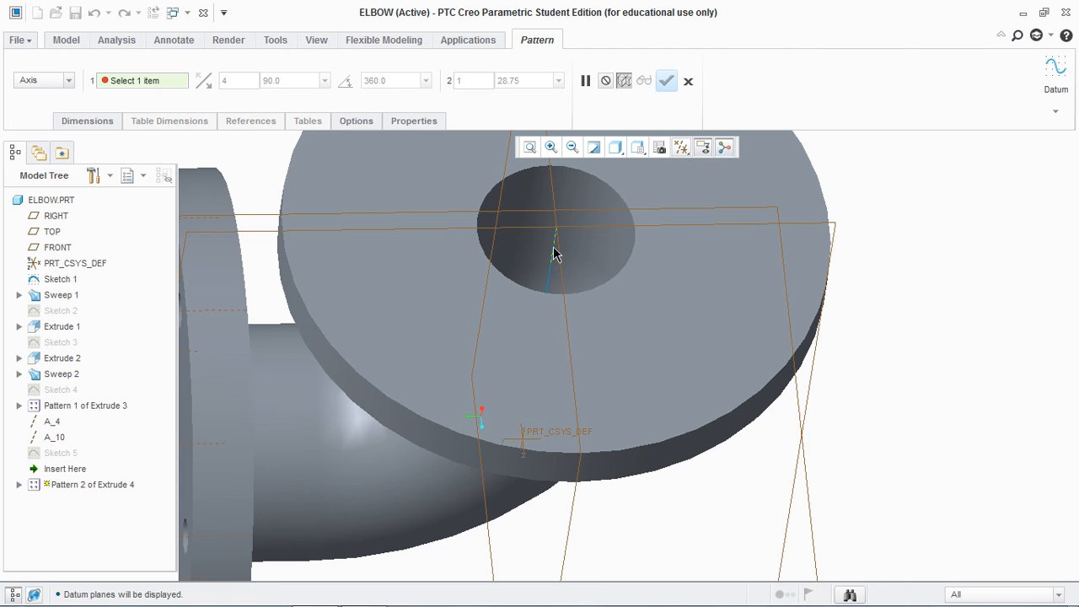
click(553, 253)
Space the new bolt hole pattern at 60 degrees with 6 members and complete it.
scroll(708, 301, up, 5)
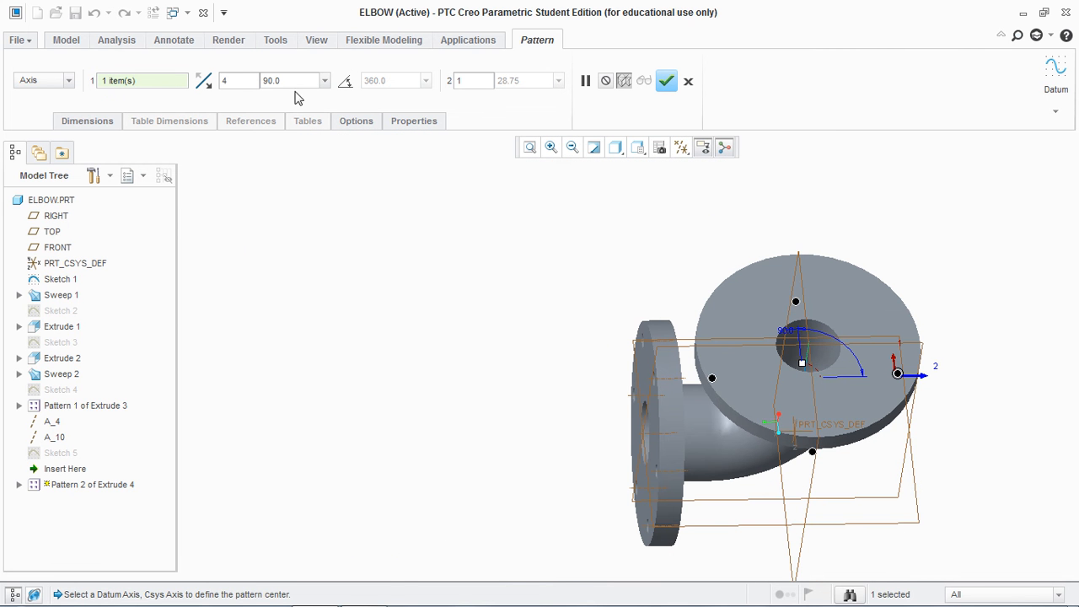
drag(290, 80, 241, 80)
text(60)
key(Return)
drag(224, 81, 209, 87)
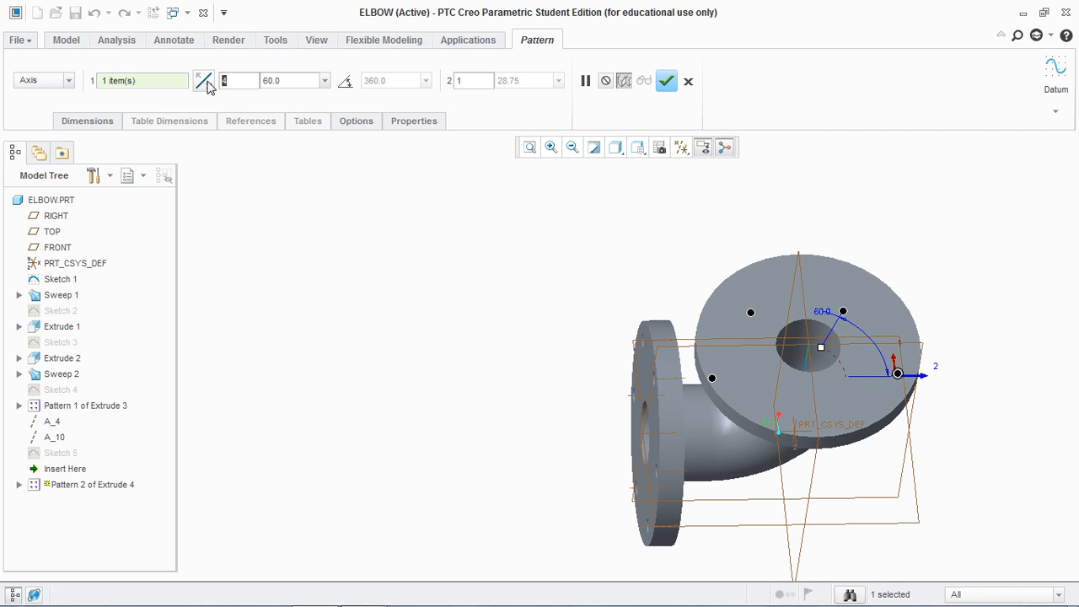
text(6)
key(Return)
click(667, 81)
scroll(503, 279, down, 3)
middle_drag(503, 278, 520, 233)
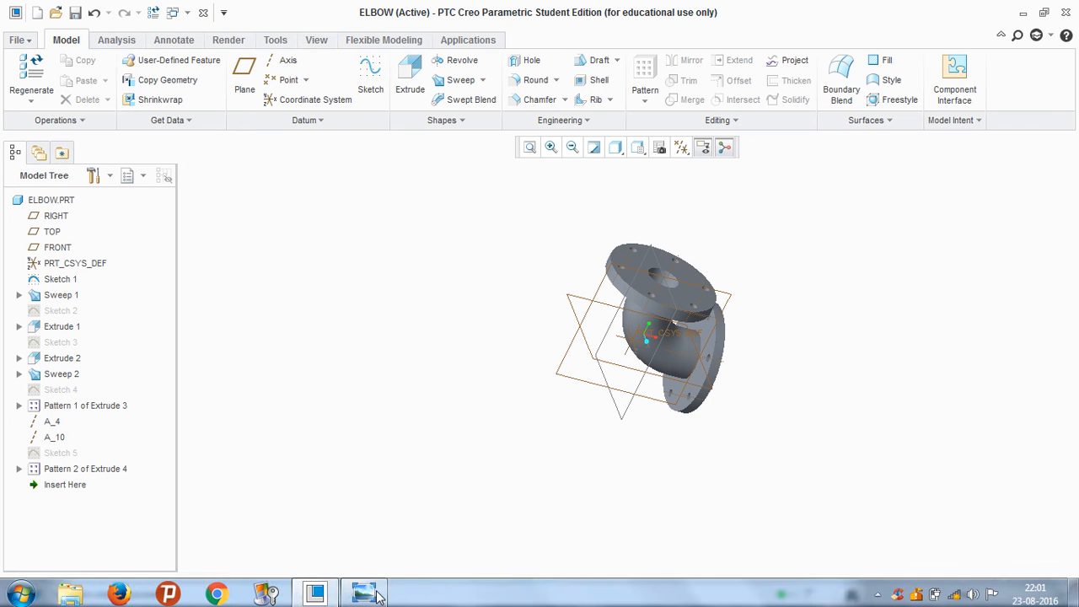
Consult the elbow's reference drawing, hide the datum planes, and start a sketch on the FRONT plane viewed face-on.
click(361, 595)
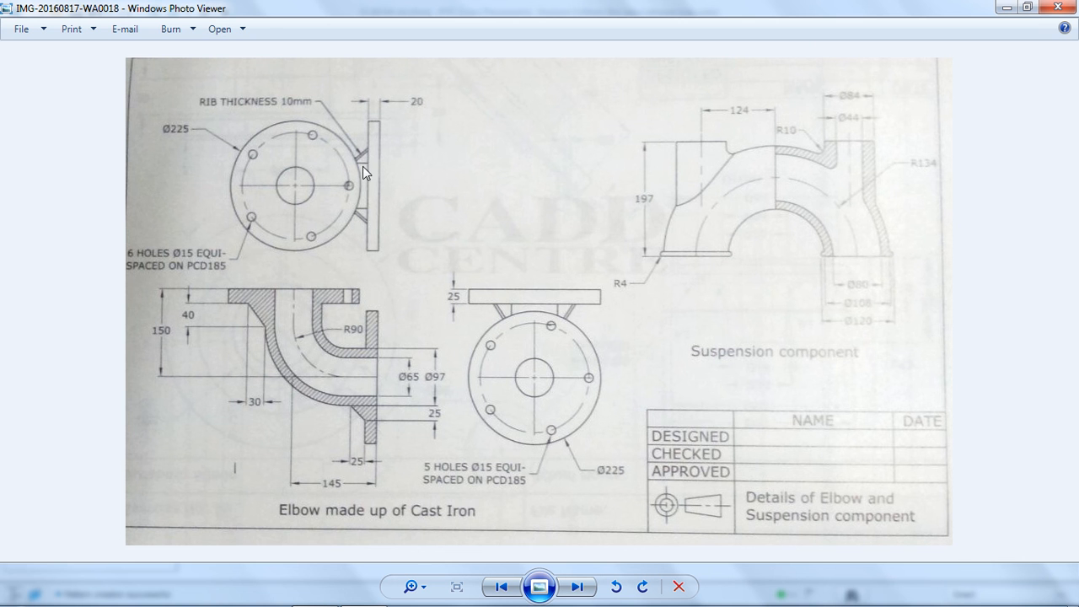
click(362, 593)
middle_drag(408, 399, 418, 359)
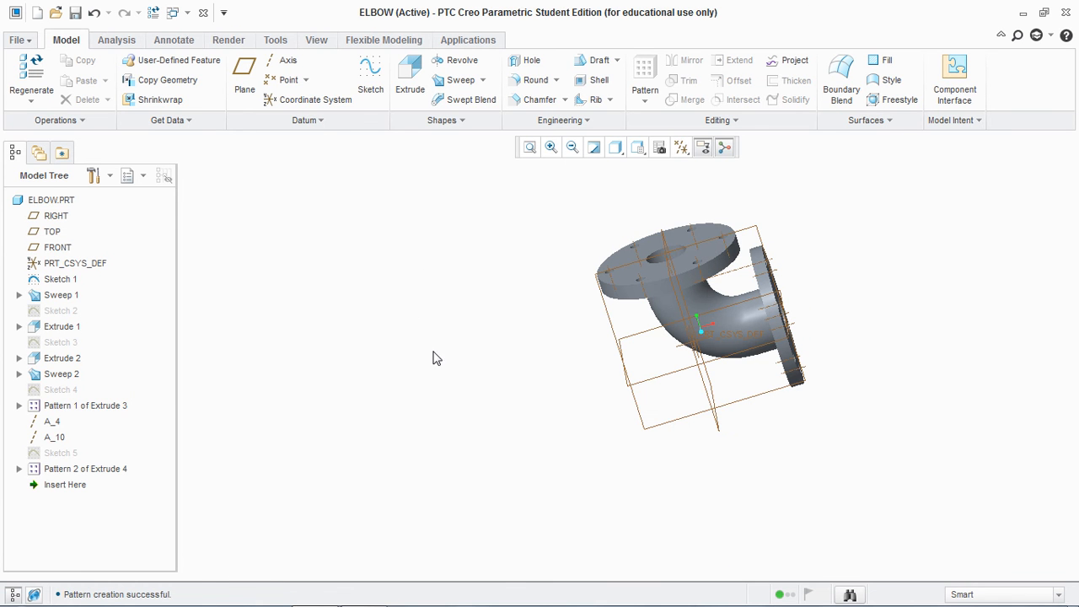
click(681, 149)
click(682, 236)
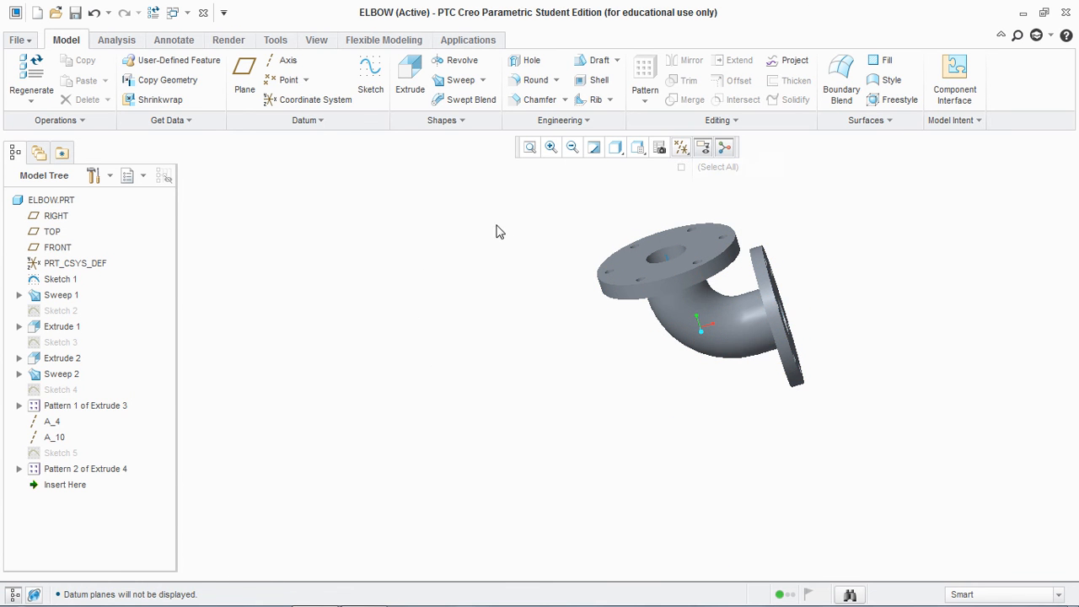
click(371, 74)
click(57, 247)
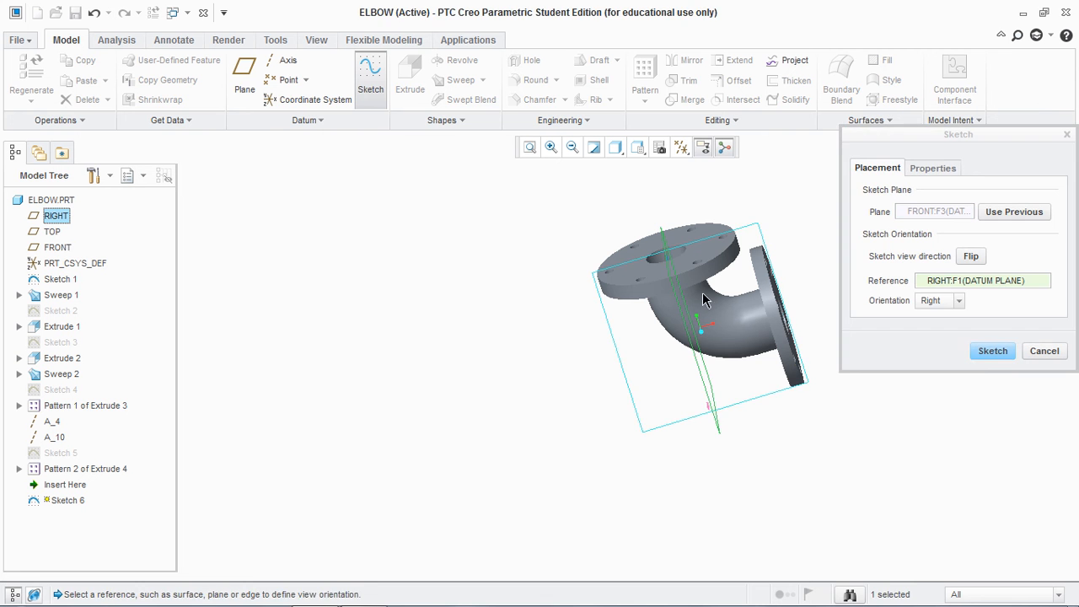
click(991, 349)
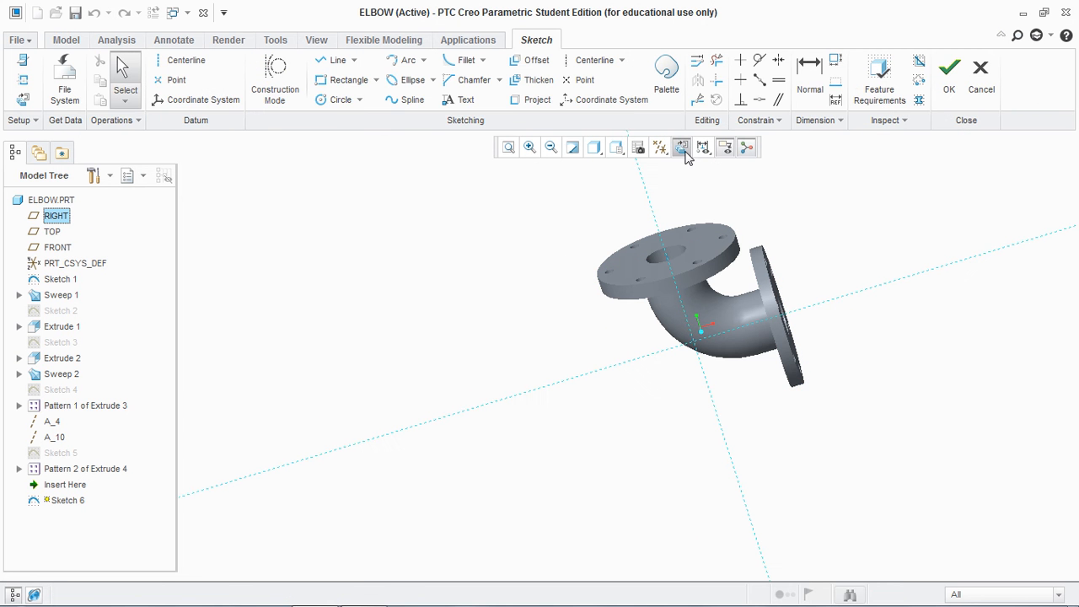
click(681, 147)
Add the upper flange's underside and the pipe's outer straight edge as sketch references.
click(23, 79)
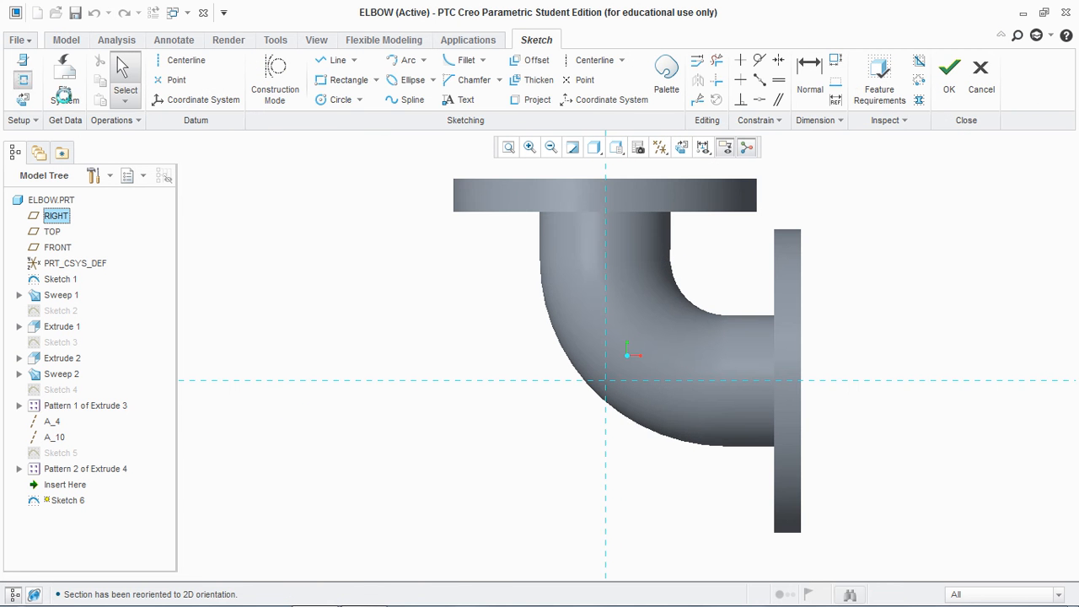
click(535, 230)
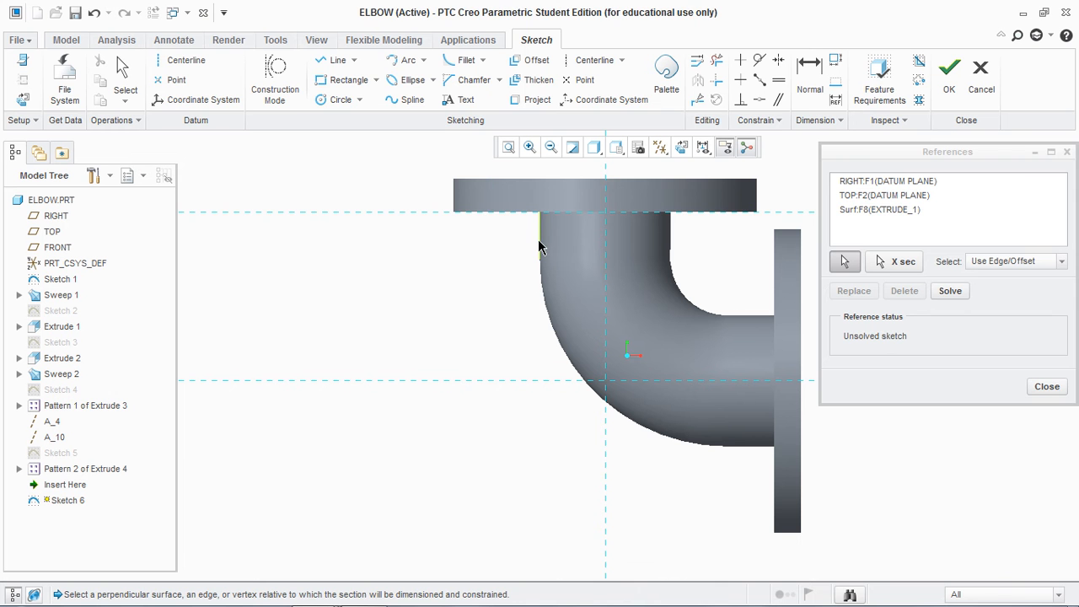
click(540, 242)
click(1046, 387)
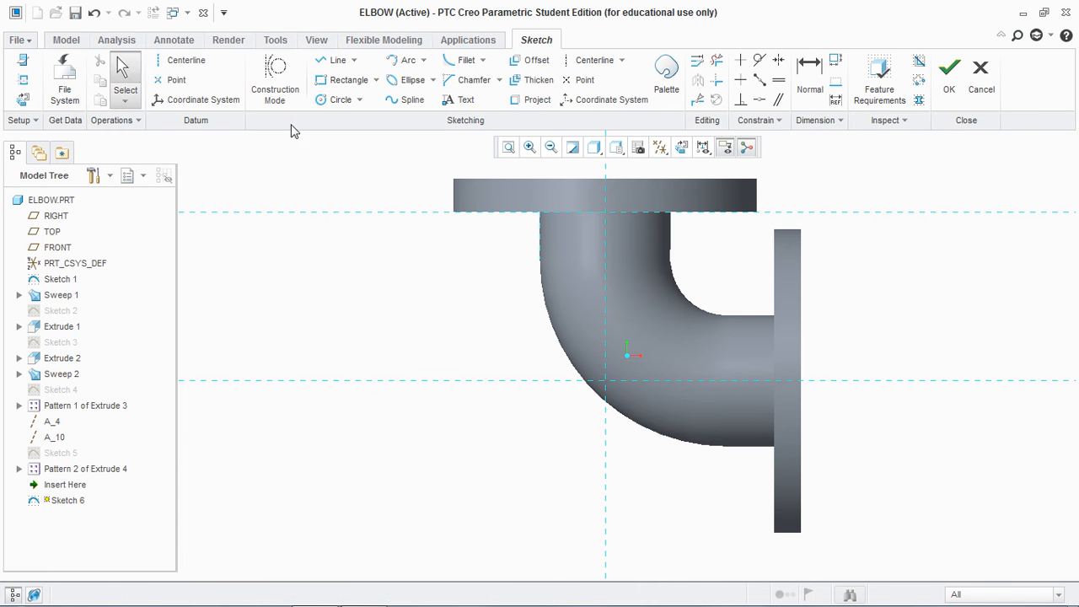
Sketch a slanted rib line, about 25 mm high at about 43 degrees, from flange underside to pipe edge, trimming its overhanging ends.
click(334, 60)
click(487, 197)
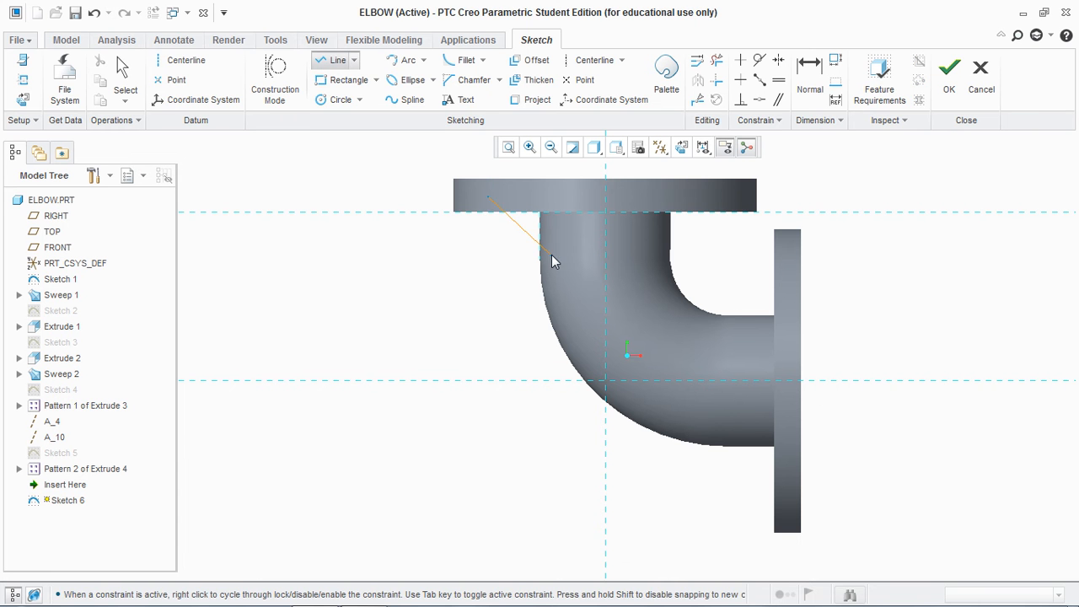
click(552, 264)
middle_click(552, 264)
click(716, 60)
click(494, 208)
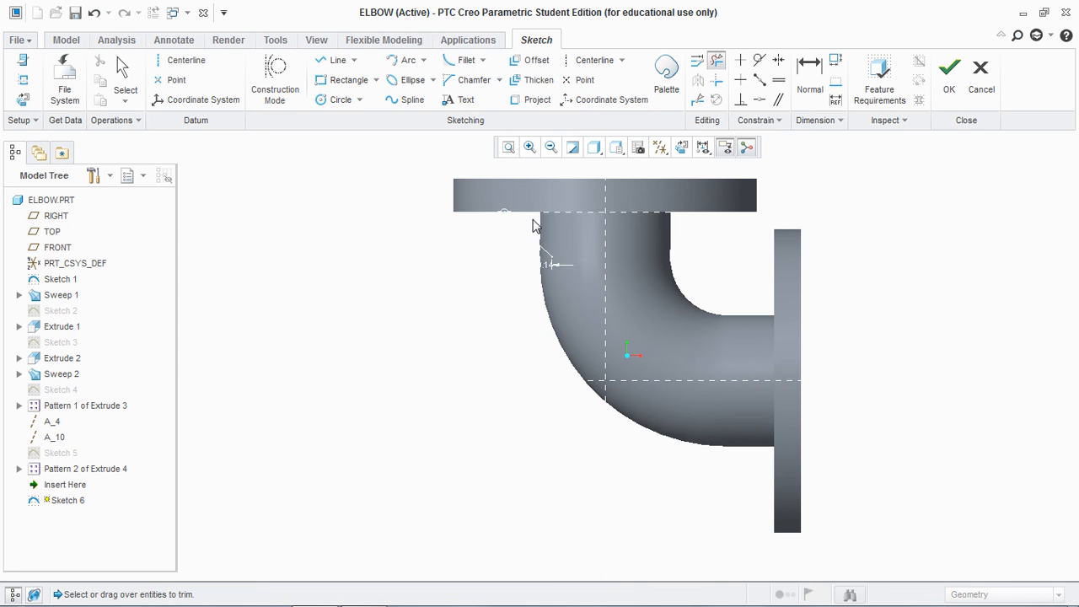
click(552, 262)
middle_click(496, 254)
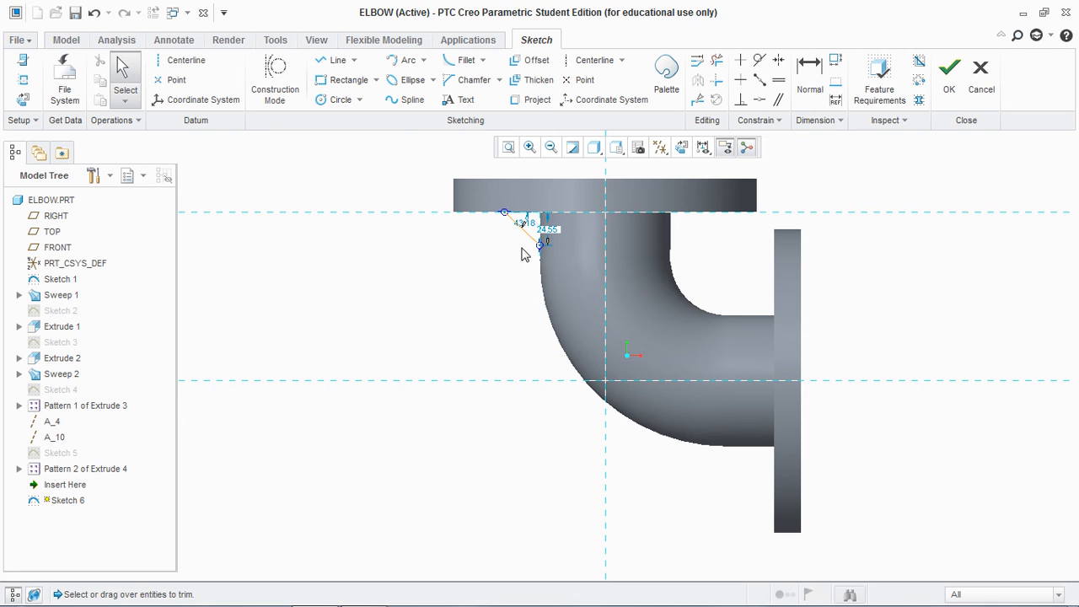
middle_click(515, 253)
click(630, 335)
Set the vertical distance from the flange underside to the rib line's lower end to 40 mm.
scroll(551, 239, up, 5)
double_click(515, 210)
text(40)
key(Return)
scroll(451, 241, down, 3)
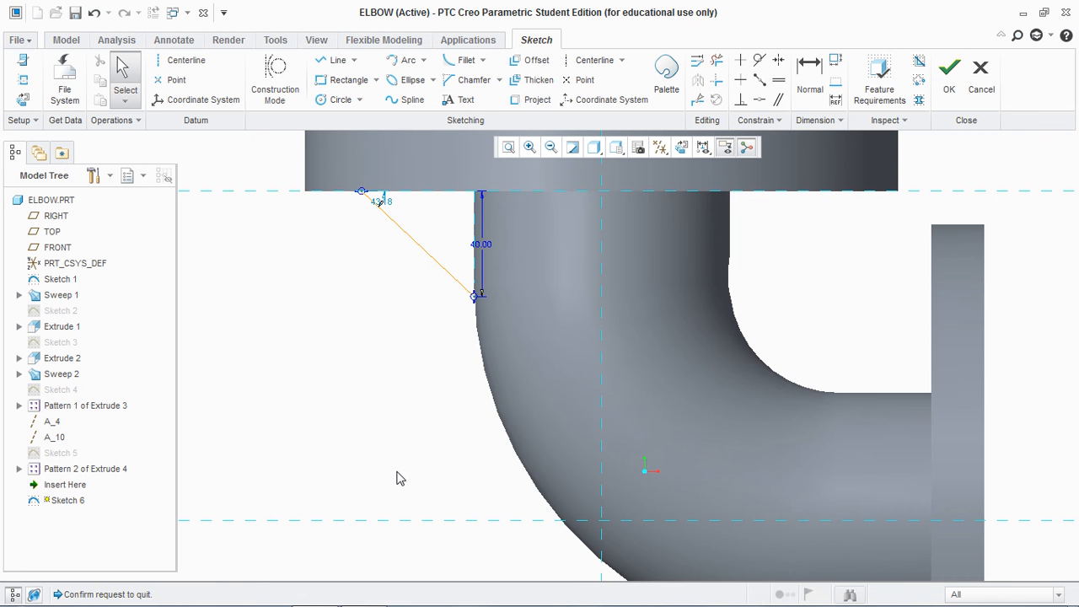
Check the reference drawing, dimension the rib line's horizontal width as 30 mm and finish the sketch.
click(354, 592)
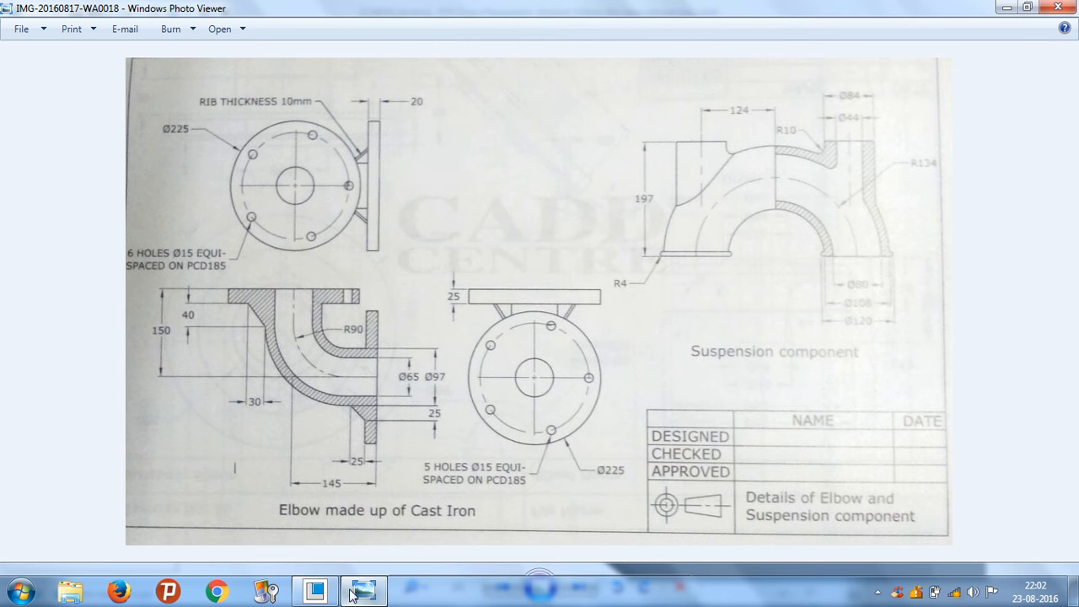
click(354, 592)
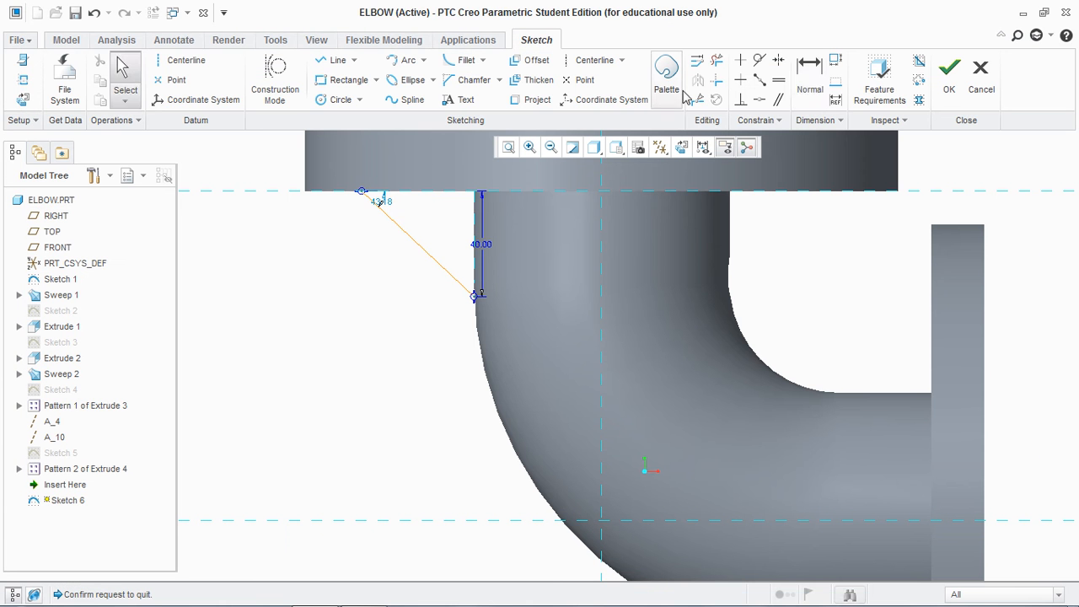
click(362, 195)
middle_click(431, 354)
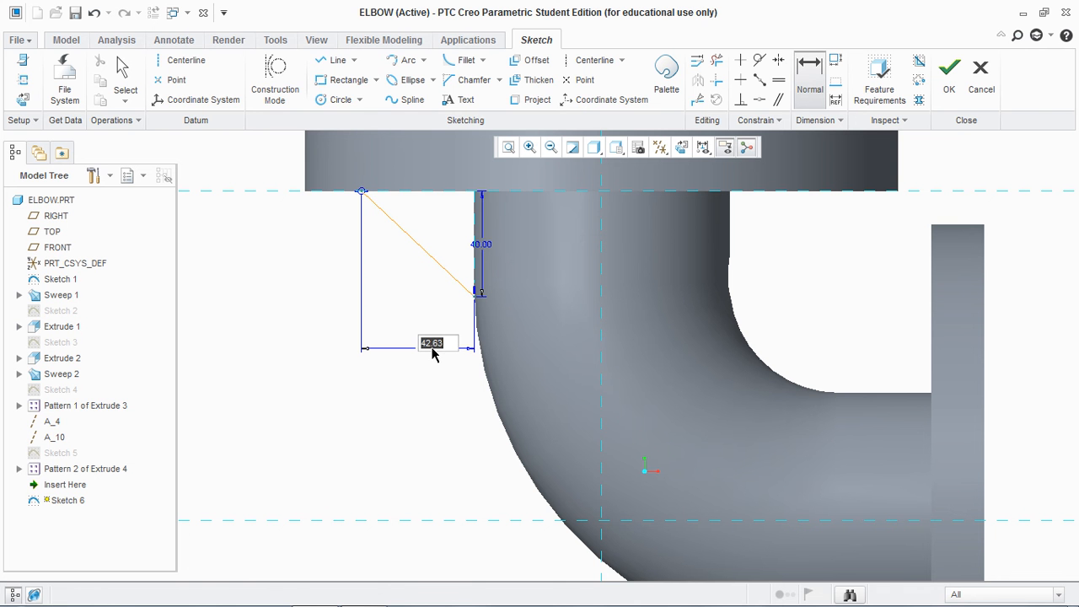
text(30)
key(Return)
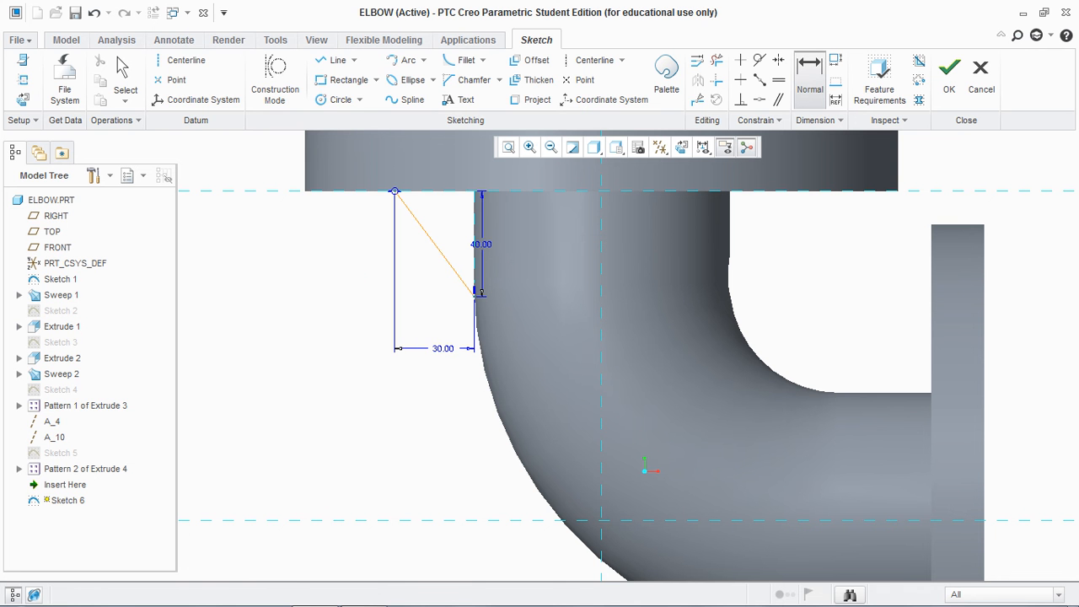
click(950, 74)
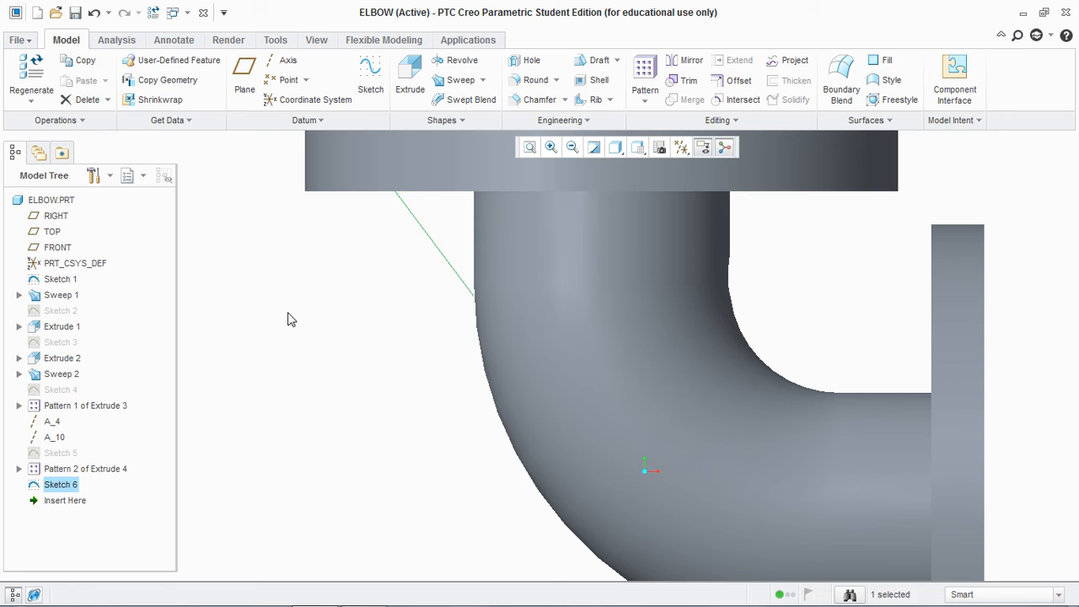
Create a profile rib under the upper flange from the slanted line sketch.
click(609, 100)
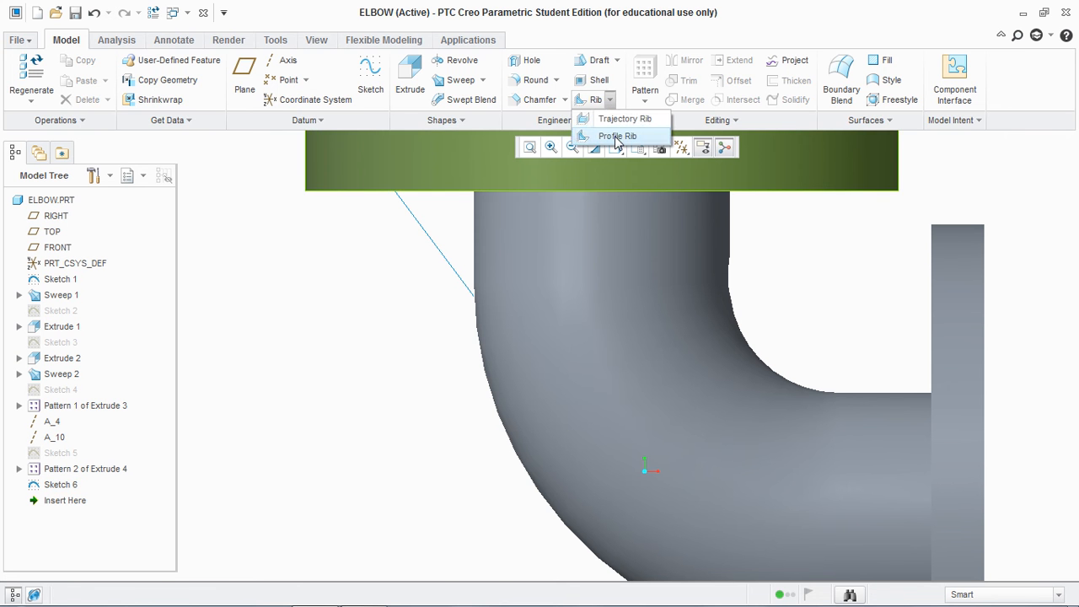
click(618, 140)
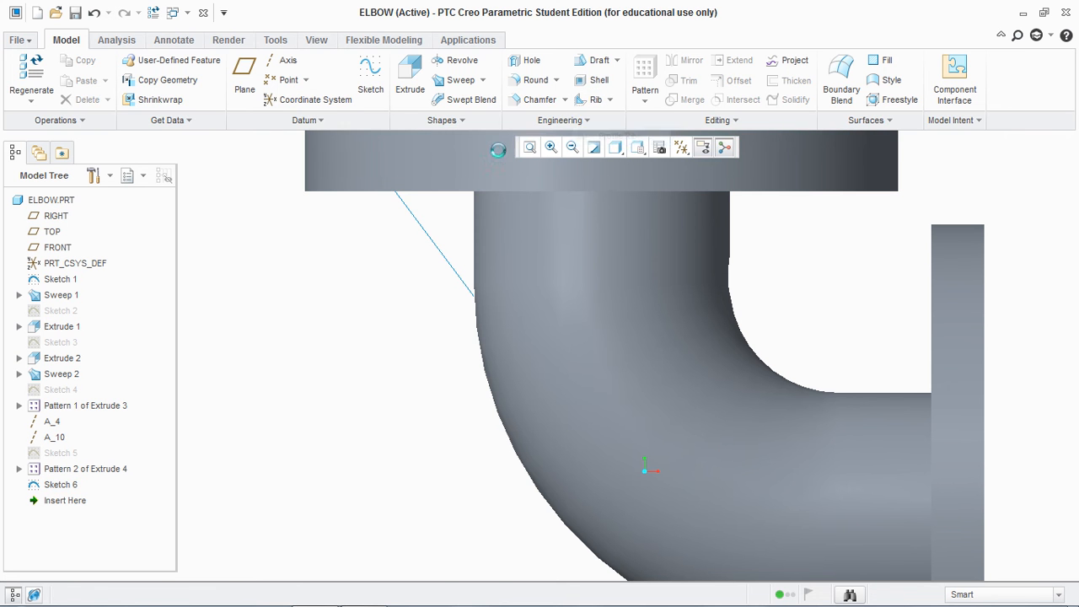
click(437, 255)
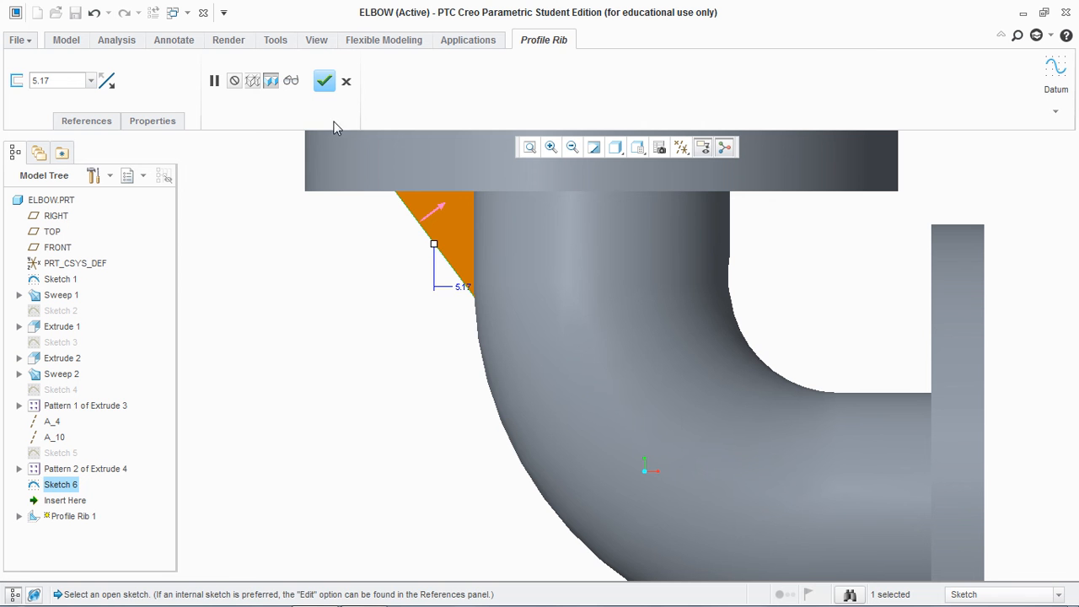
click(326, 83)
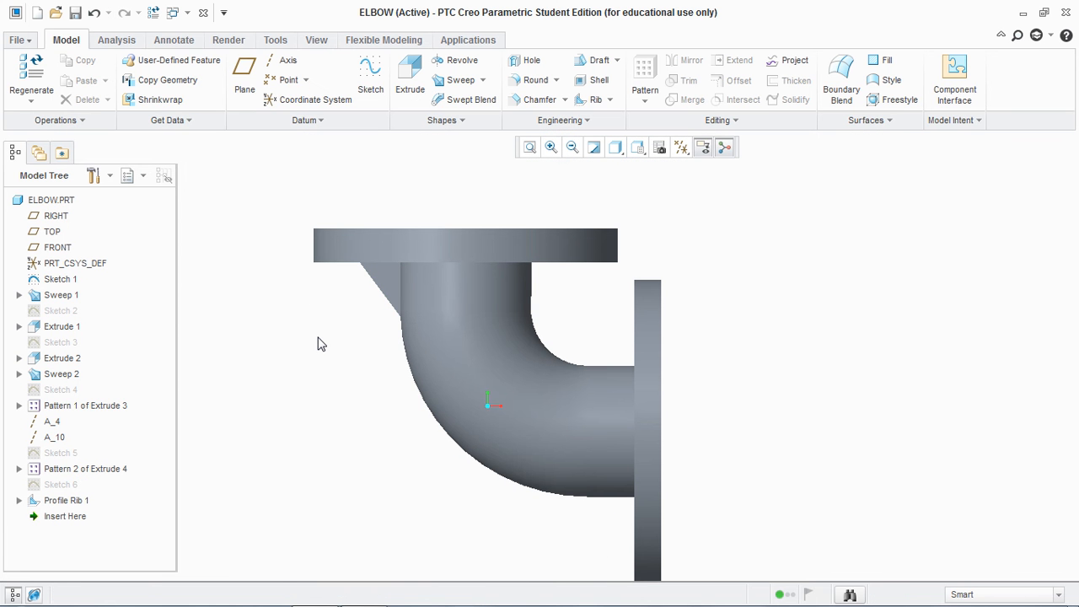
Create a planar section through the FRONT plane and inspect the elbow's interior and the bolt hole cuts.
click(316, 40)
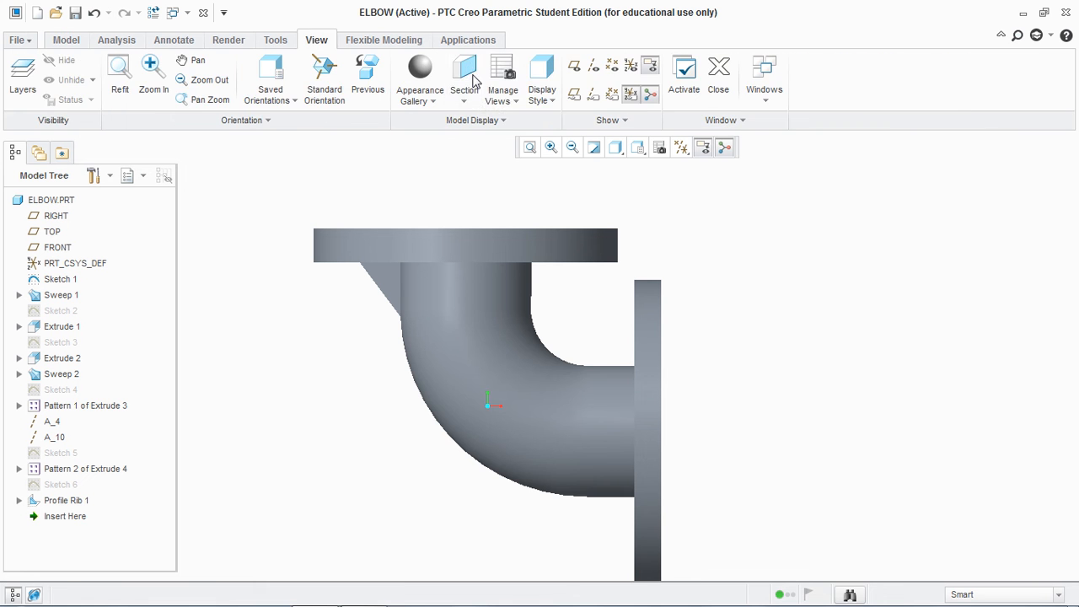
click(464, 80)
click(59, 247)
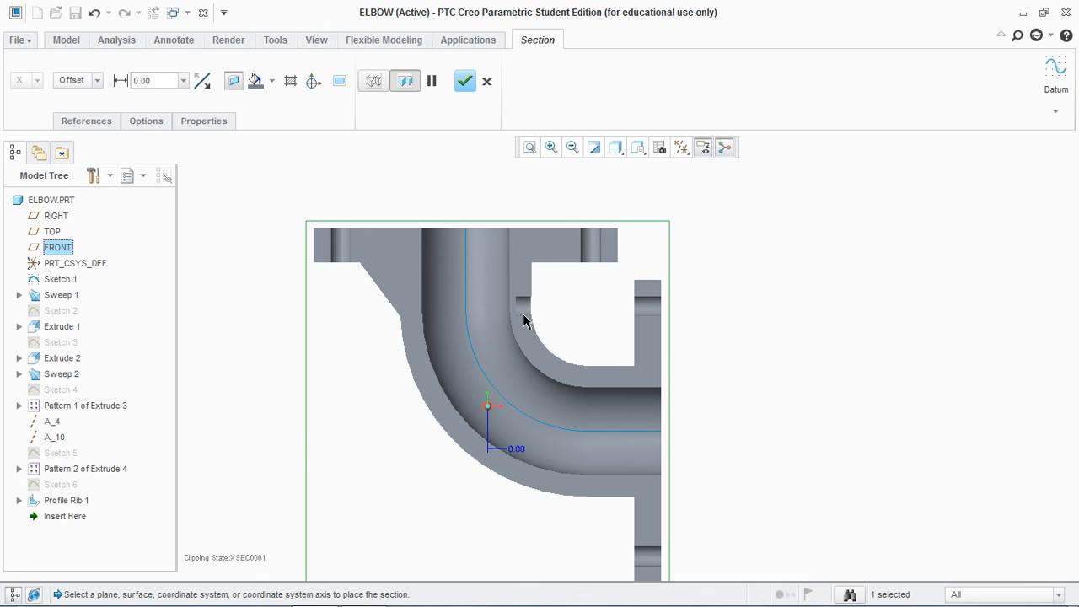
click(464, 81)
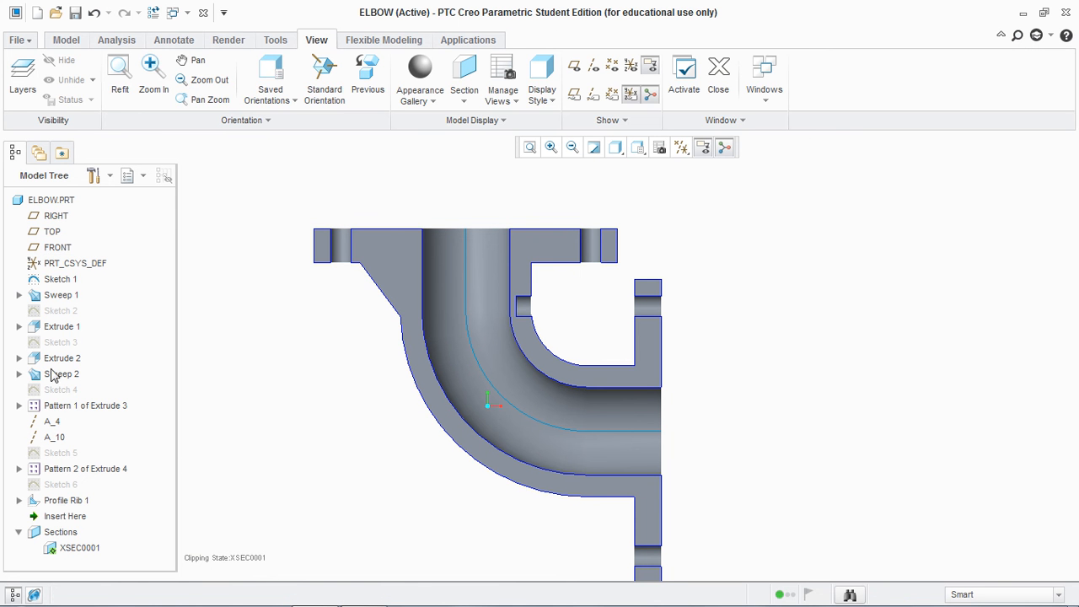
click(20, 470)
click(86, 488)
click(281, 447)
middle_drag(275, 419, 227, 422)
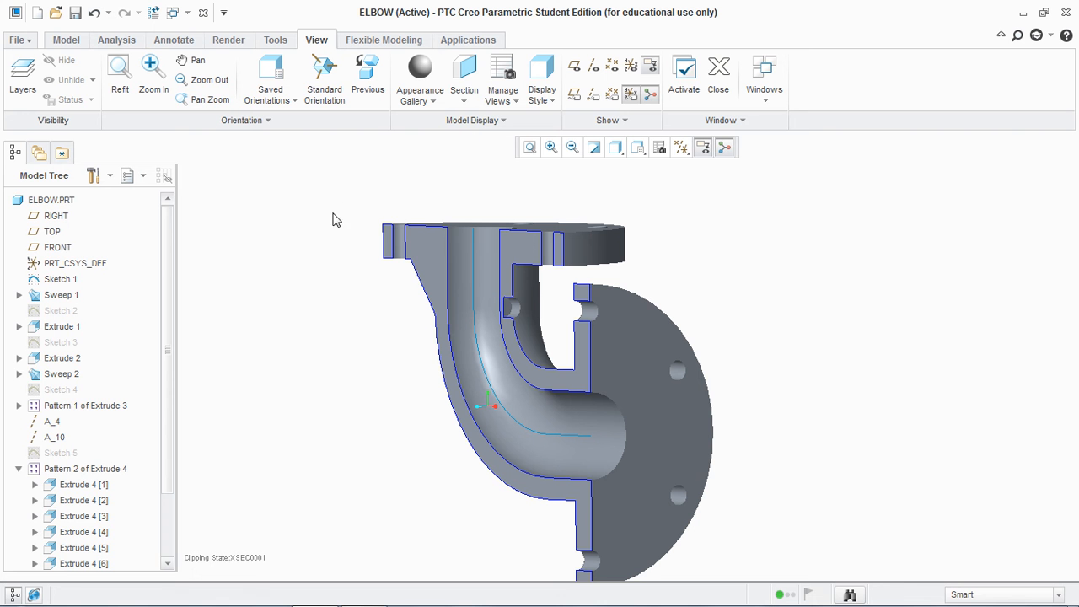
Delete the section made through the FRONT plane.
scroll(167, 395, down, 2)
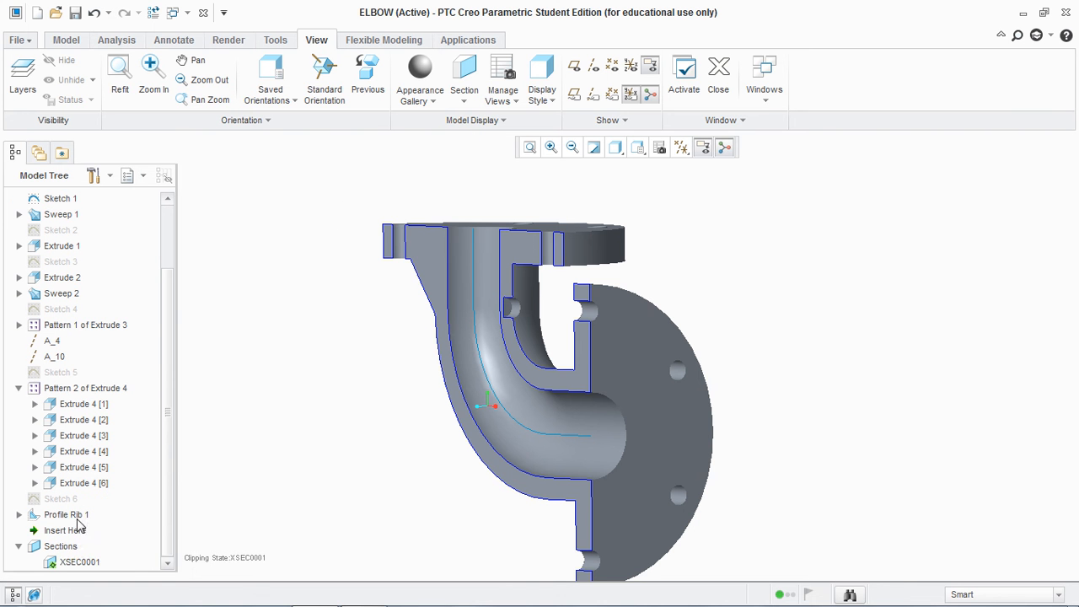
right_click(80, 563)
click(113, 491)
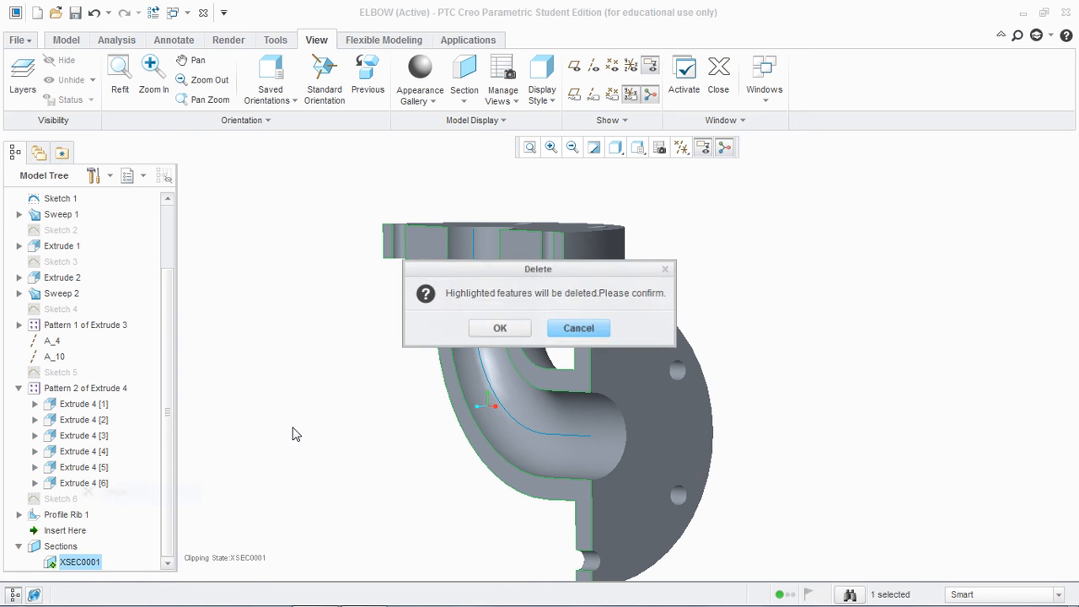
click(481, 329)
Redefine the side flange's patterned bolt hole cut with a shorter depth of about 55.6 mm.
middle_drag(273, 396, 294, 410)
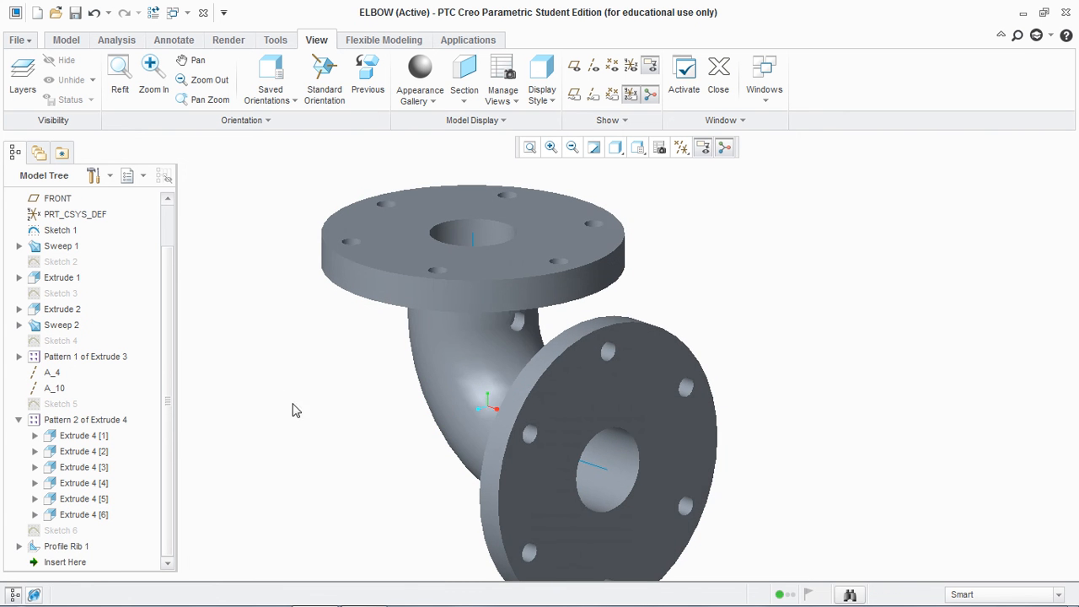
click(610, 352)
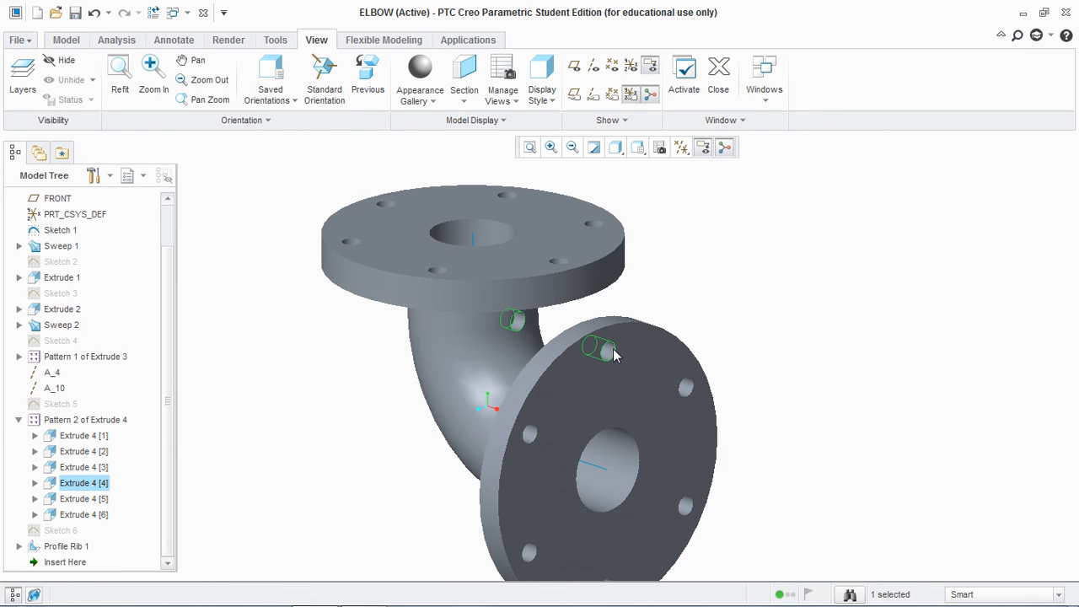
right_click(89, 487)
click(144, 304)
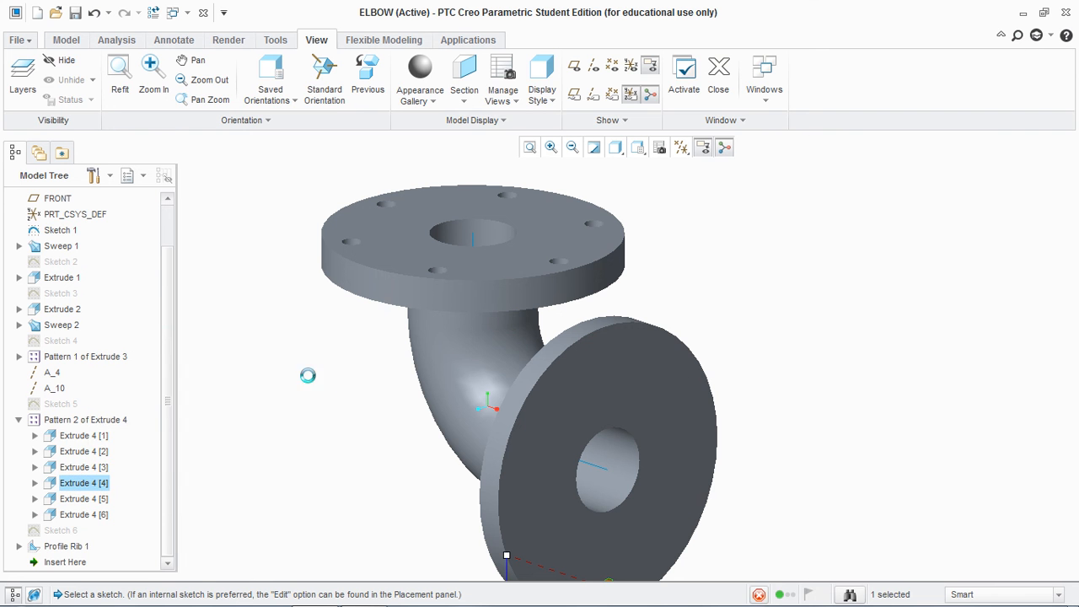
scroll(327, 419, down, 4)
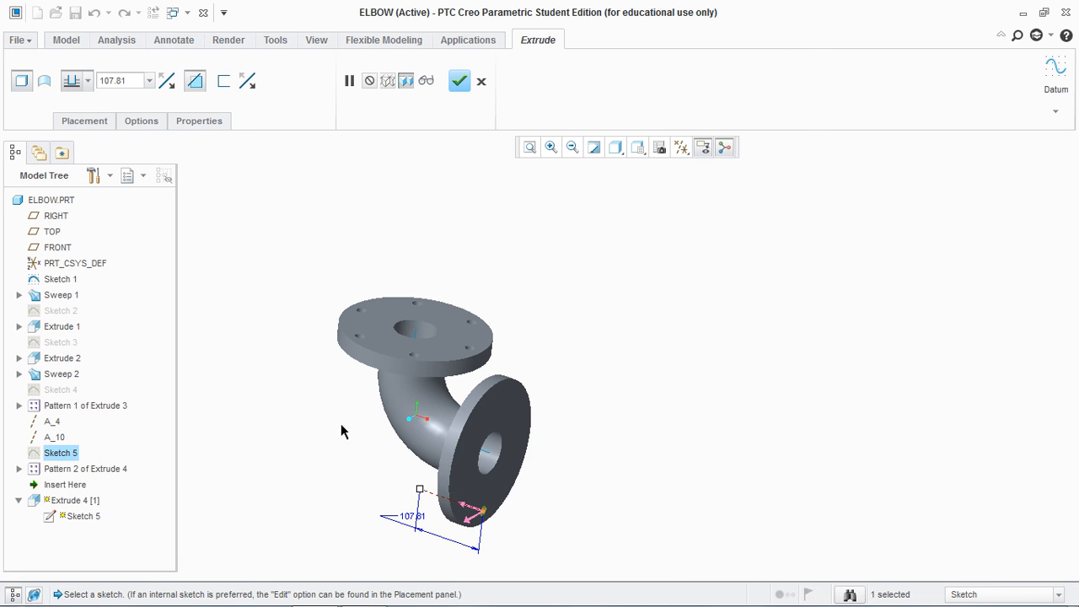
drag(440, 499, 435, 504)
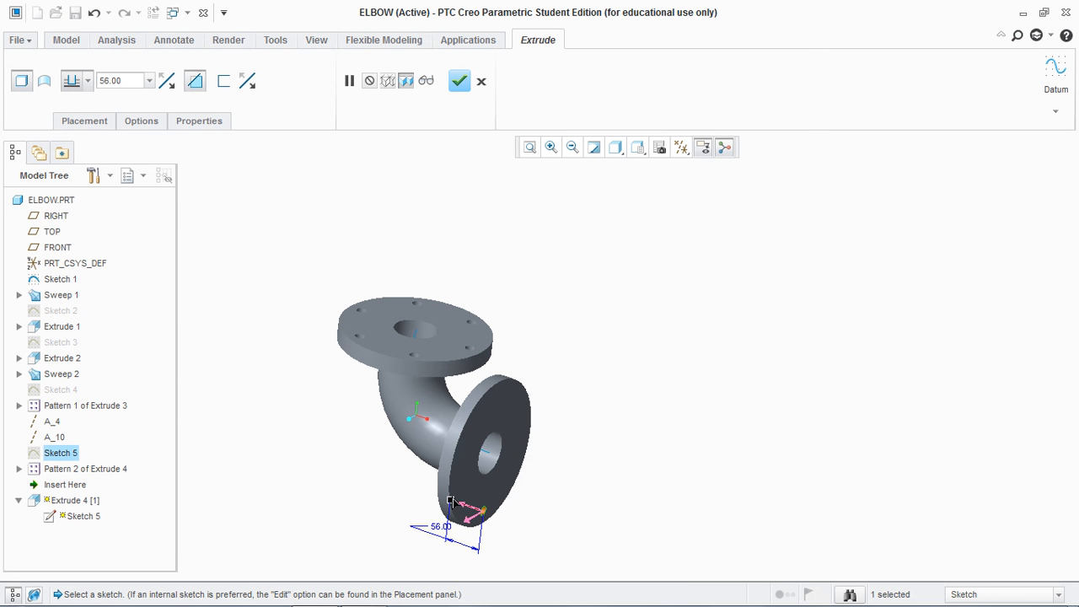
middle_drag(309, 509, 333, 511)
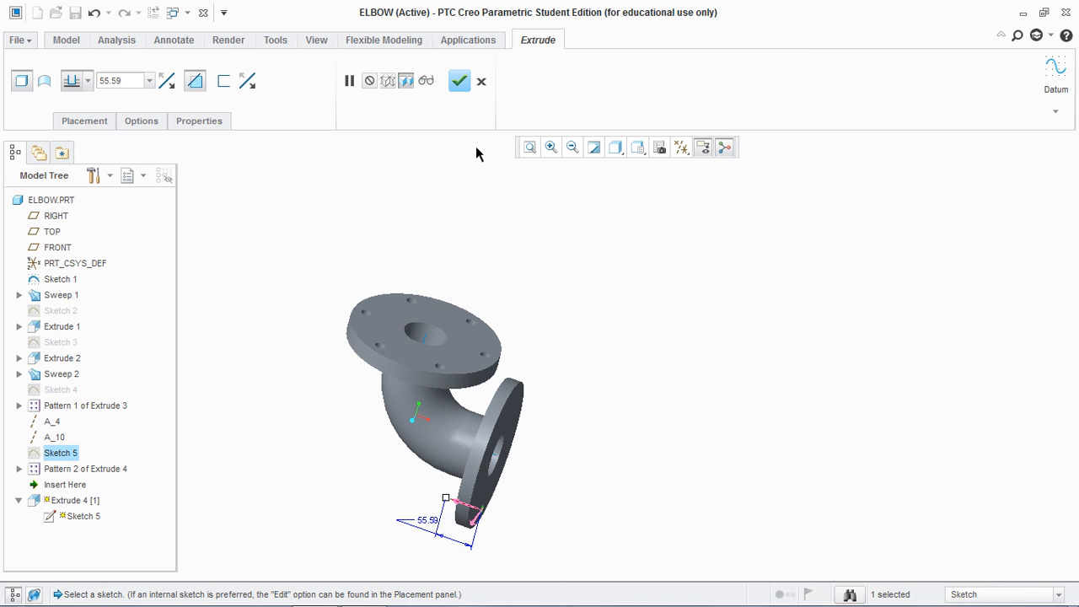
click(460, 80)
mouse_move(643, 297)
middle_down()
mouse_move(576, 306)
mouse_move(604, 335)
mouse_move(615, 293)
mouse_move(642, 301)
mouse_move(604, 357)
mouse_move(582, 337)
mouse_move(500, 354)
middle_up()
Check the ribs in the reference drawing, then start a sketch on the RIGHT plane, viewed straight on.
click(364, 590)
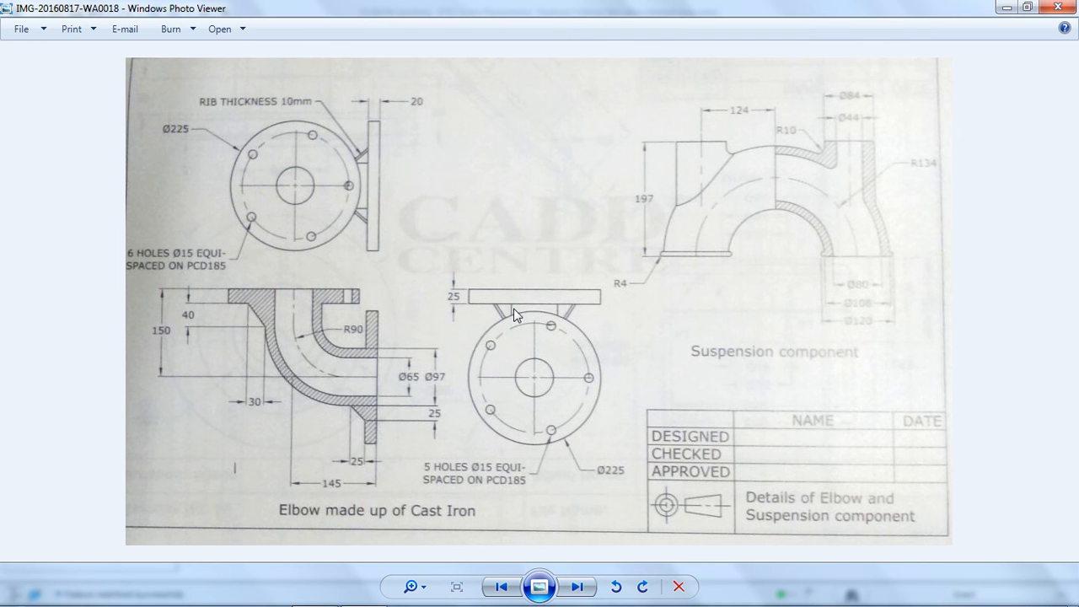
click(313, 590)
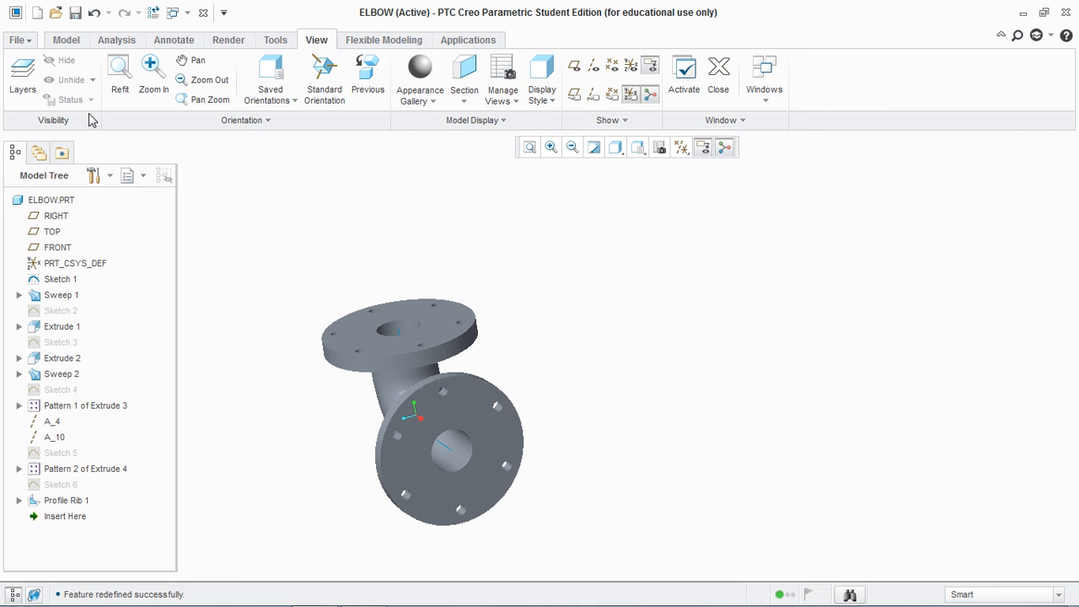
click(66, 40)
click(371, 74)
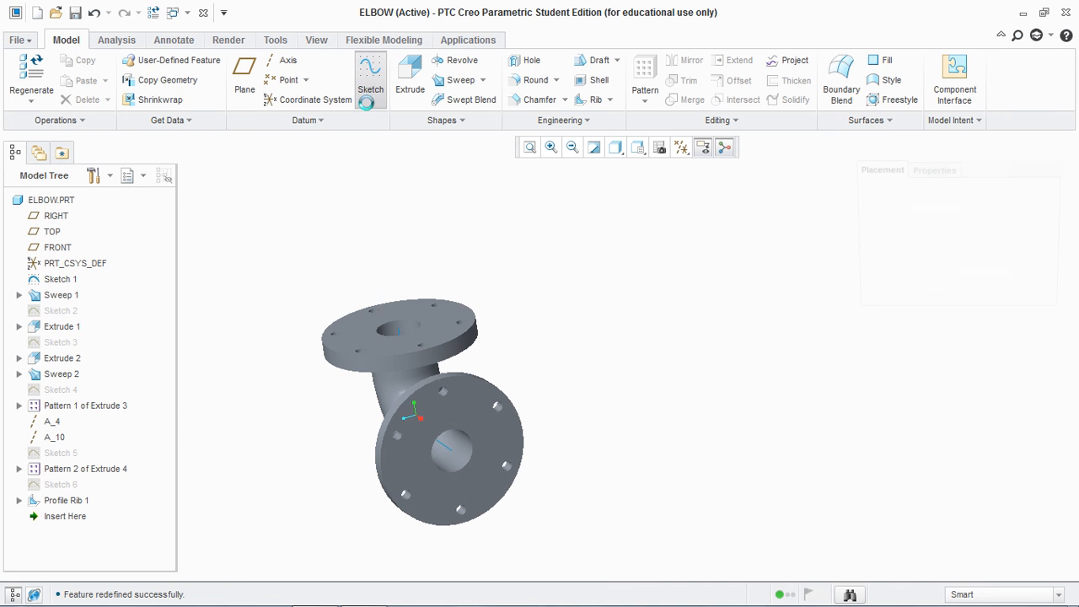
click(55, 216)
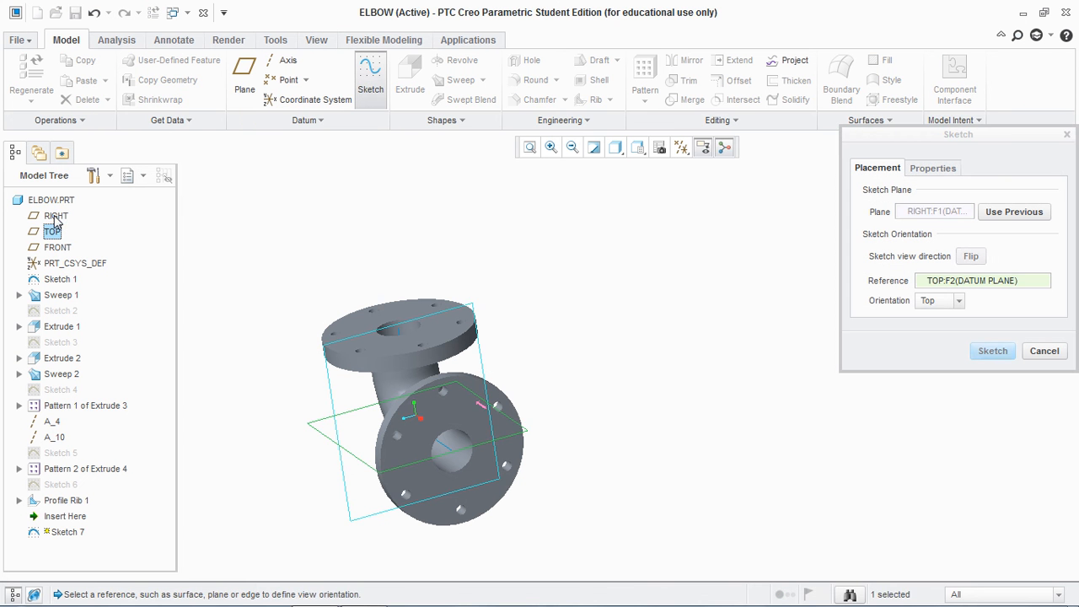
click(992, 351)
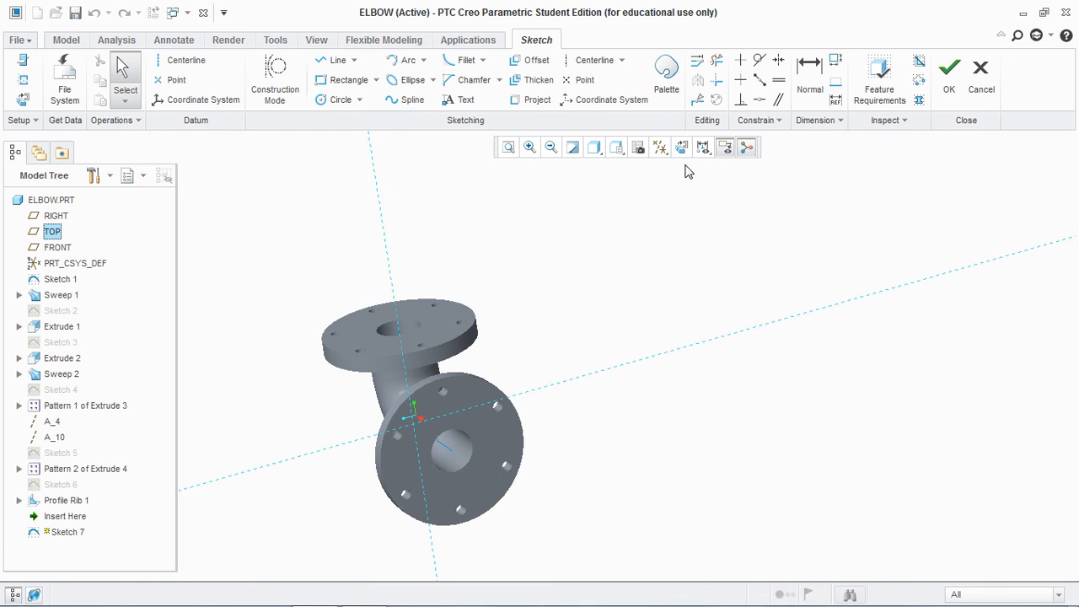
click(682, 148)
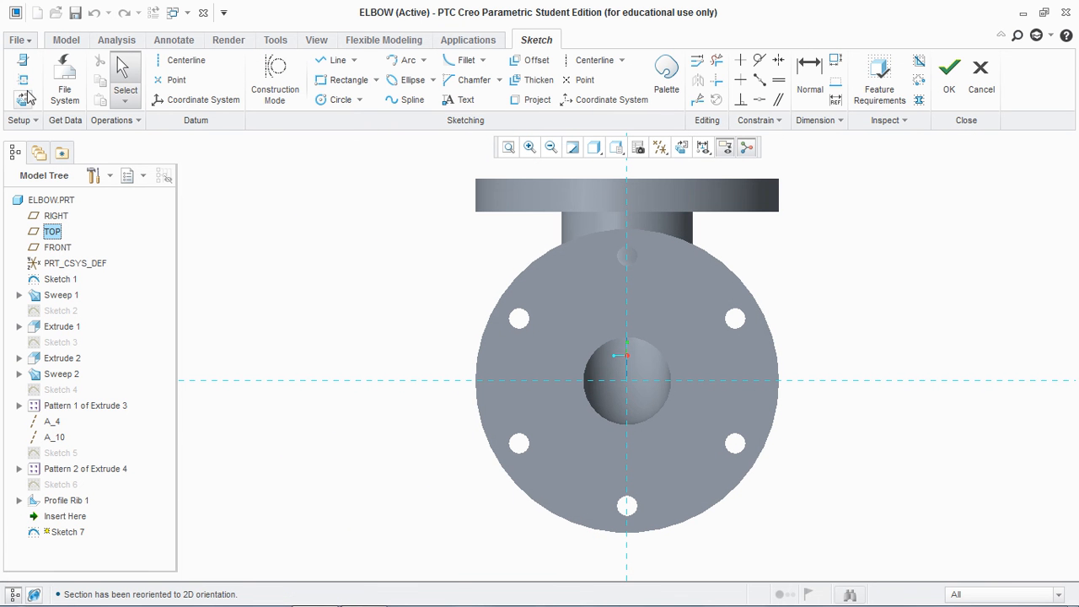
Add the upper flange's underside and the pipe's outer silhouette edge as references for the new sketch.
click(530, 213)
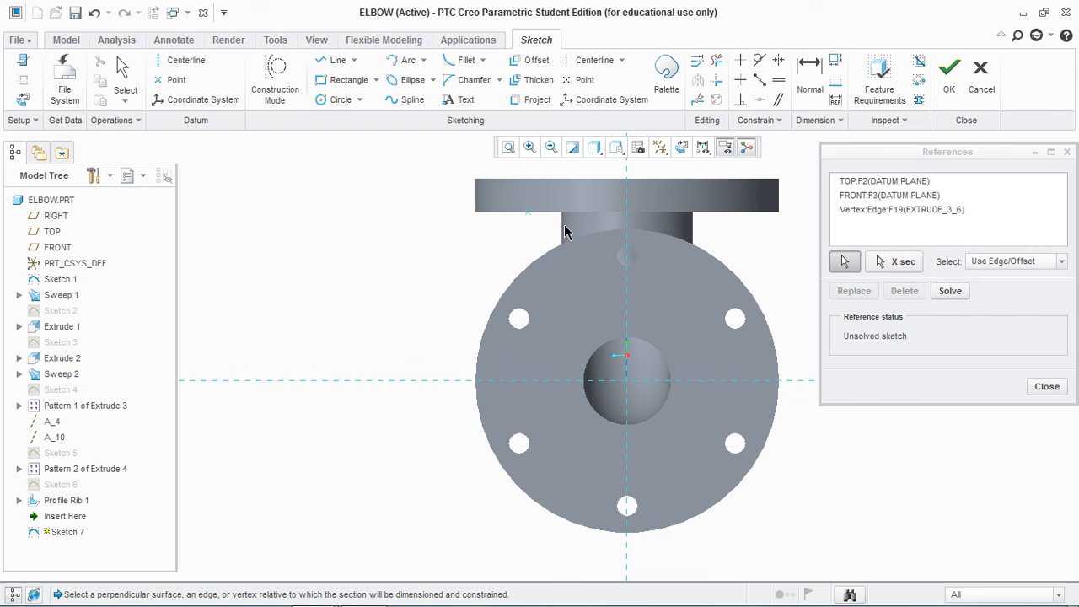
click(577, 233)
click(1047, 386)
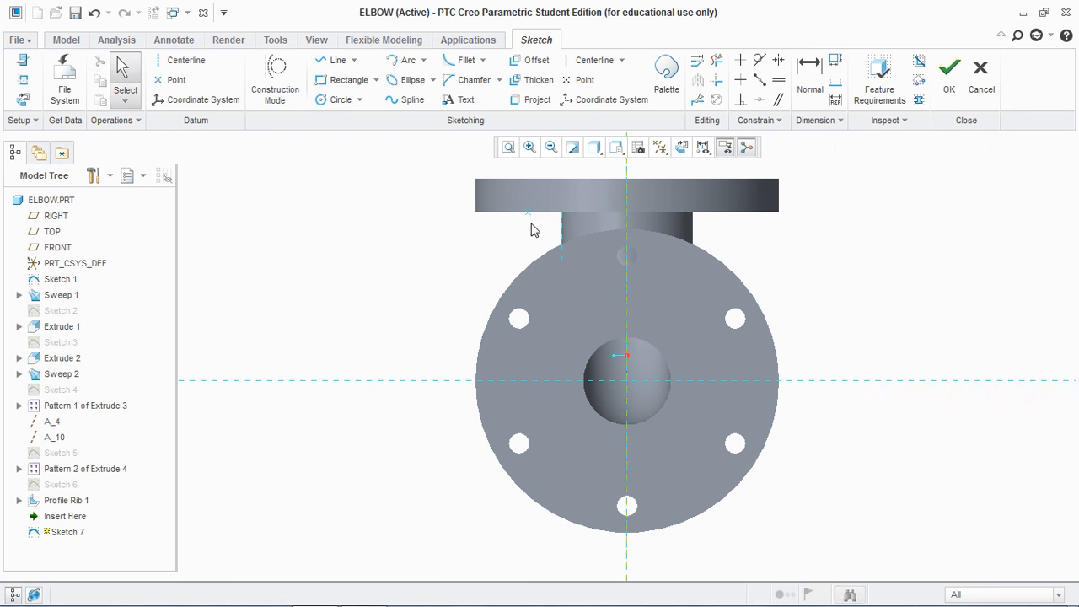
click(23, 98)
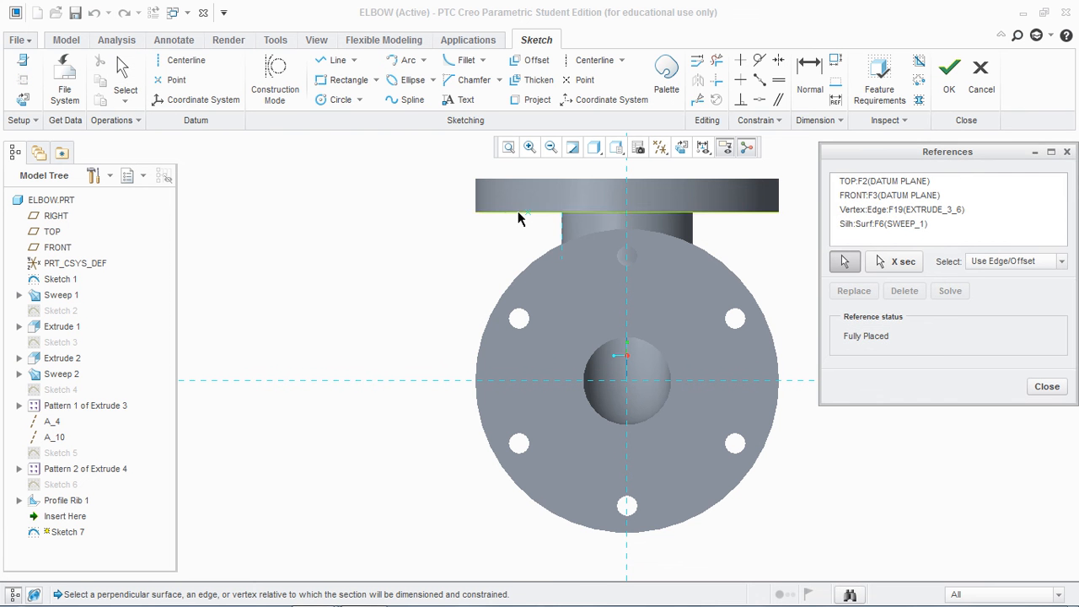
click(518, 211)
click(1045, 386)
Sketch a slanted rib line from the upper flange's underside to the pipe edge, trimming its ends to about 12 mm high.
scroll(556, 218, down, 5)
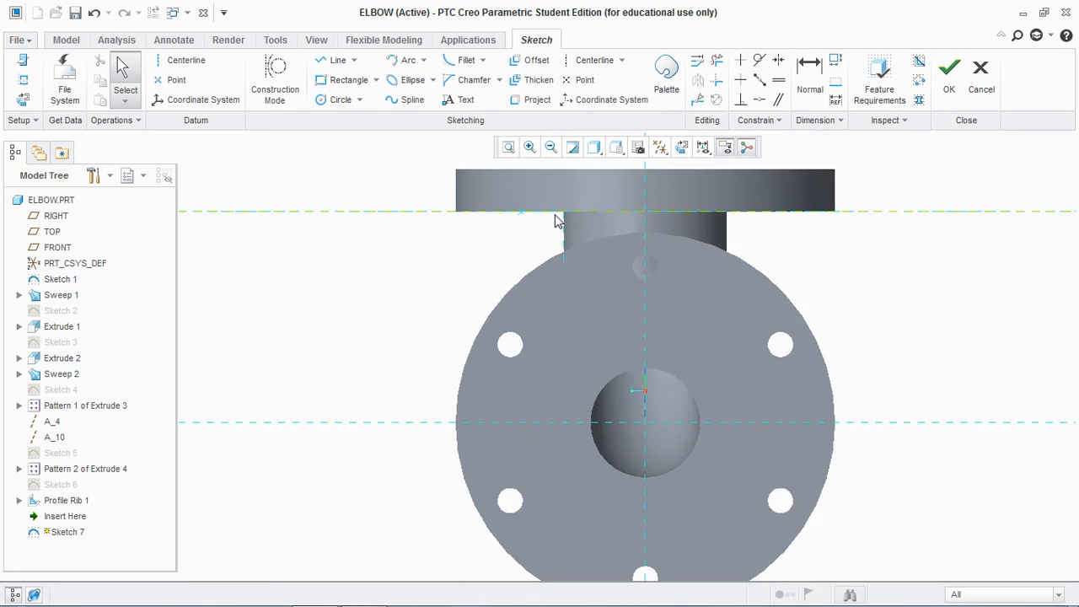
click(332, 60)
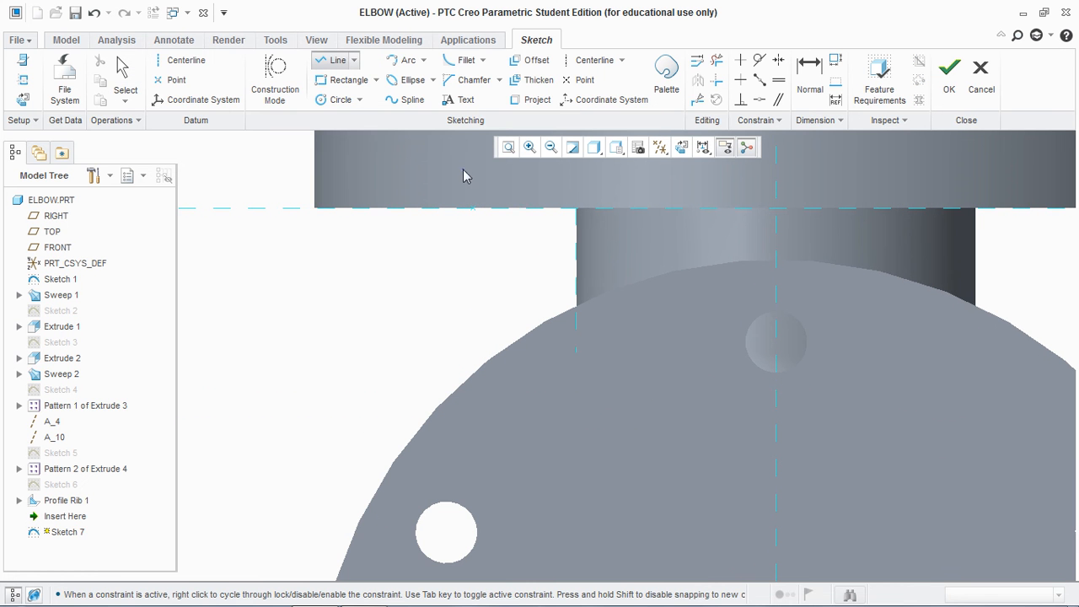
click(603, 284)
middle_click(603, 284)
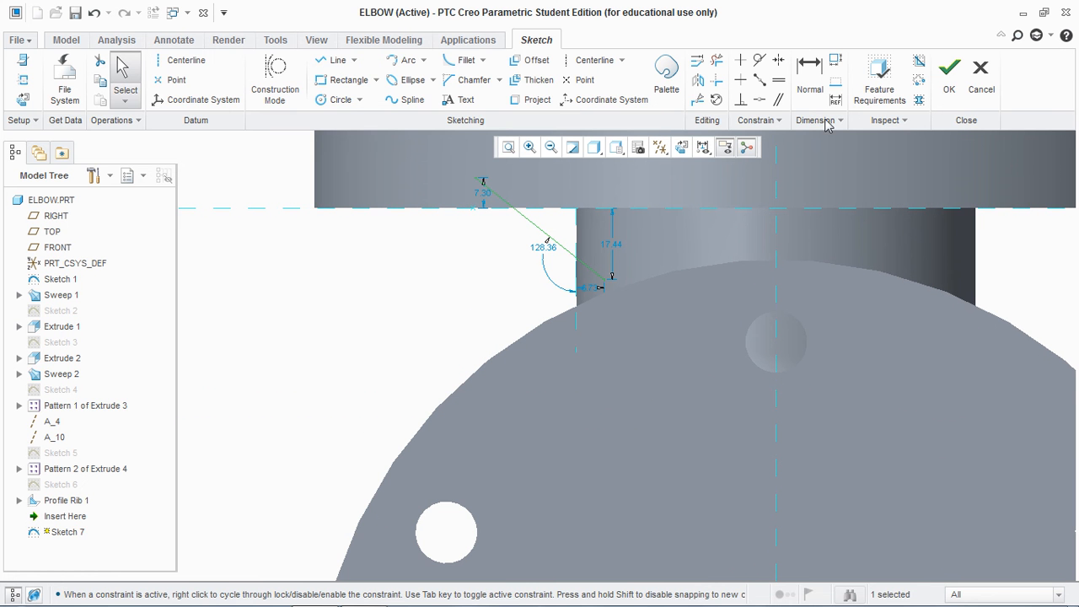
click(716, 61)
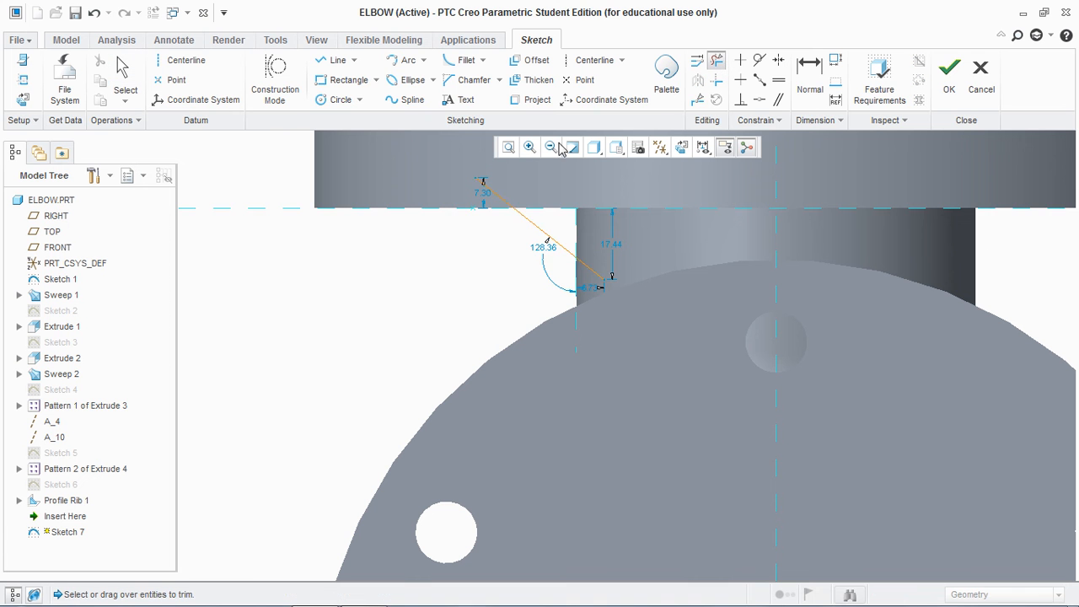
click(497, 199)
click(596, 274)
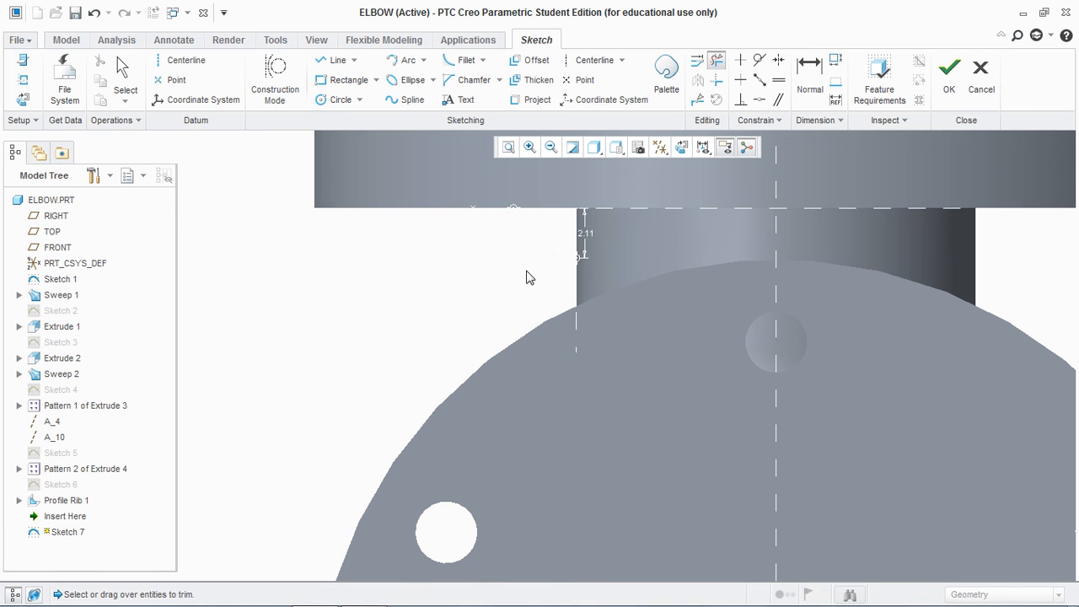
Set the vertical distance from the flange underside to the rib line's lower end to 40 mm.
middle_click(585, 238)
double_click(583, 234)
text(40)
key(Return)
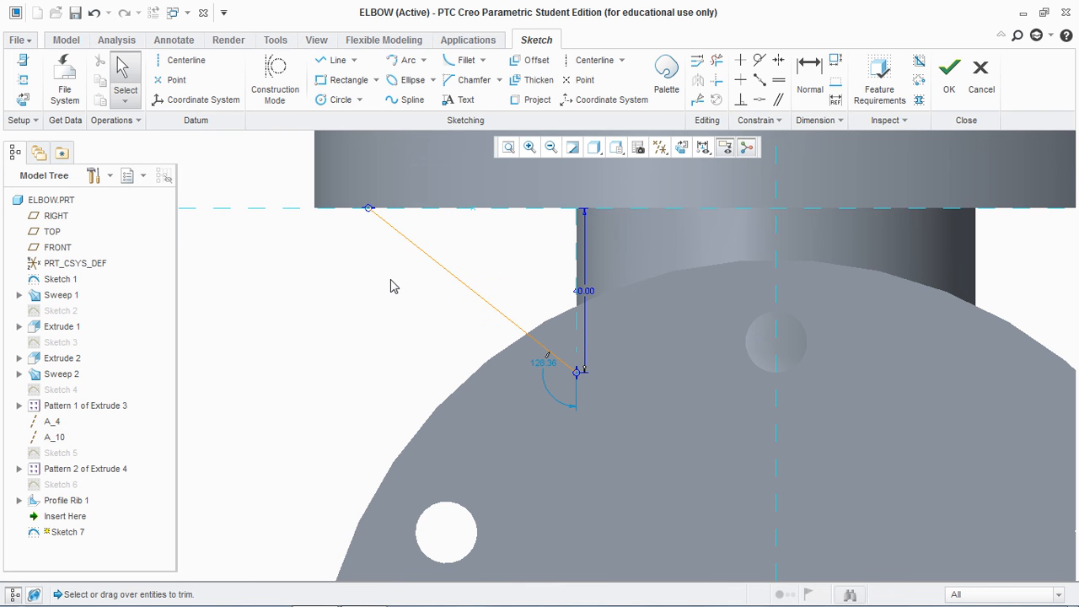
click(799, 93)
click(368, 207)
middle_click(442, 360)
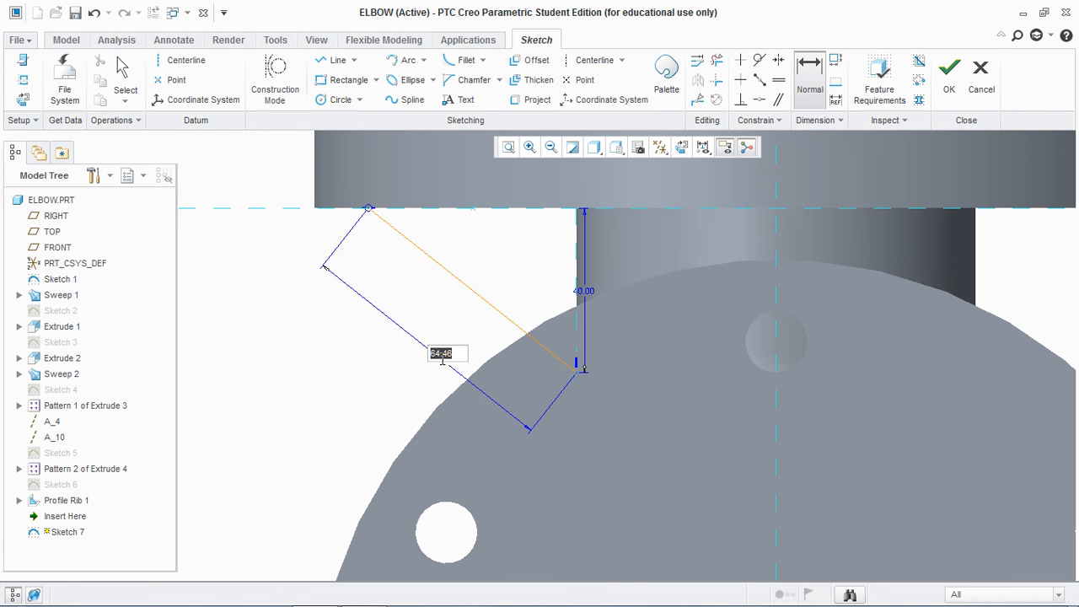
key(Escape)
key(Escape)
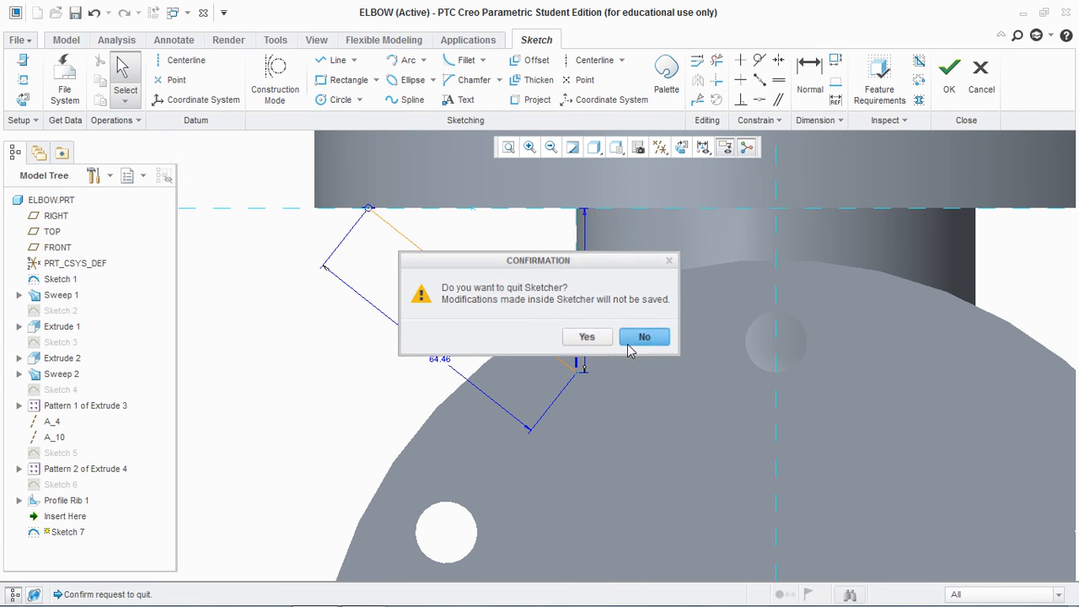
click(644, 336)
key(ctrl+z)
Dimension the horizontal distance between the rib line's endpoints as 30 mm.
click(808, 85)
click(368, 208)
click(577, 373)
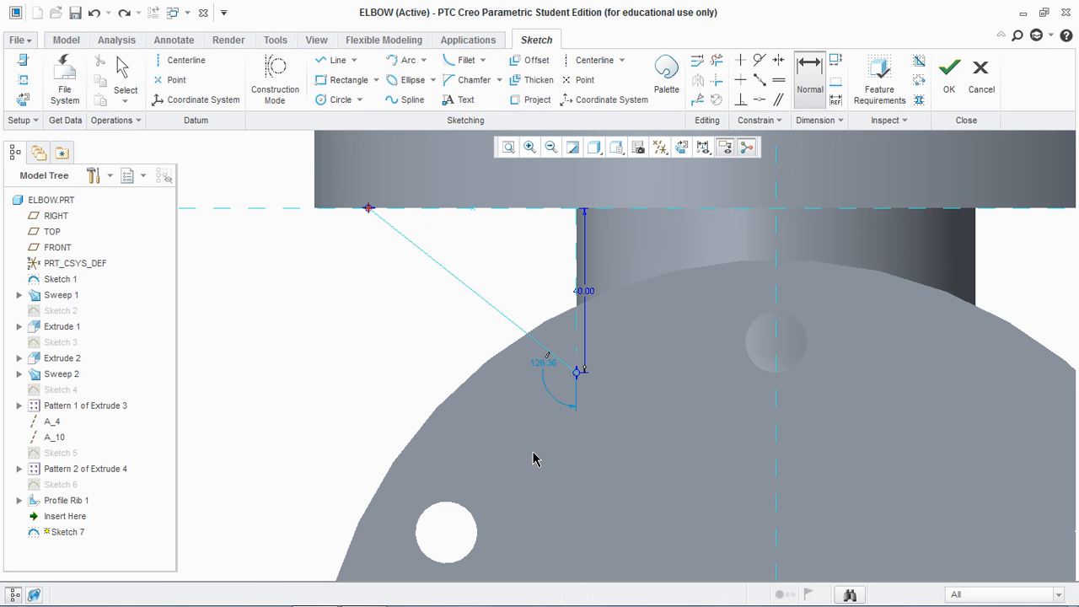
middle_click(517, 528)
text(30)
key(Return)
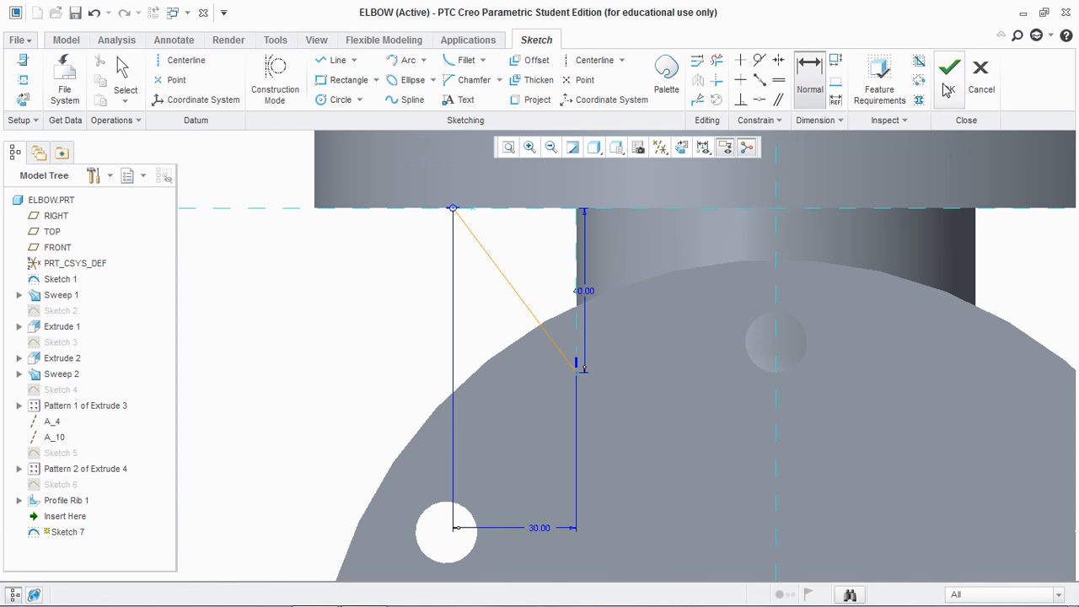
Finish the sketch and create a 5.17 mm thick profile rib from its slanted line under the upper flange.
click(950, 76)
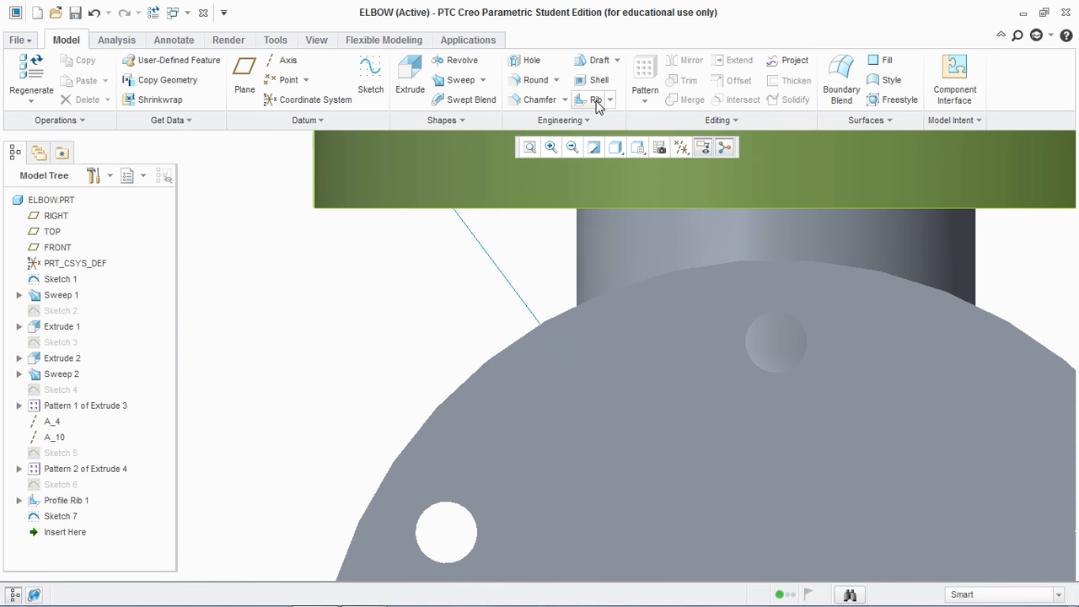
click(597, 101)
click(499, 276)
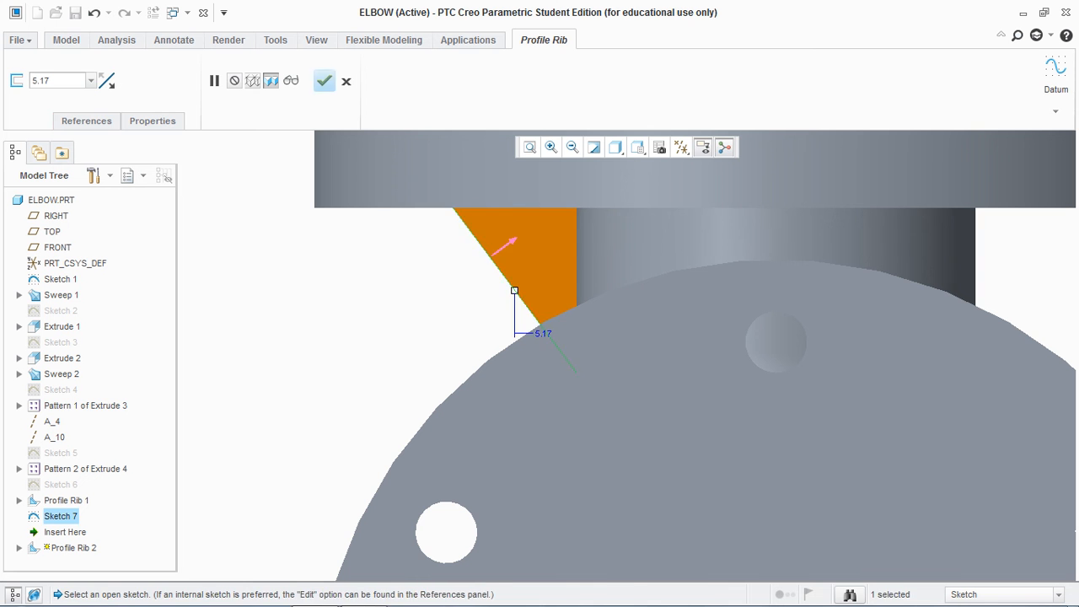
click(324, 80)
scroll(325, 325, down, 4)
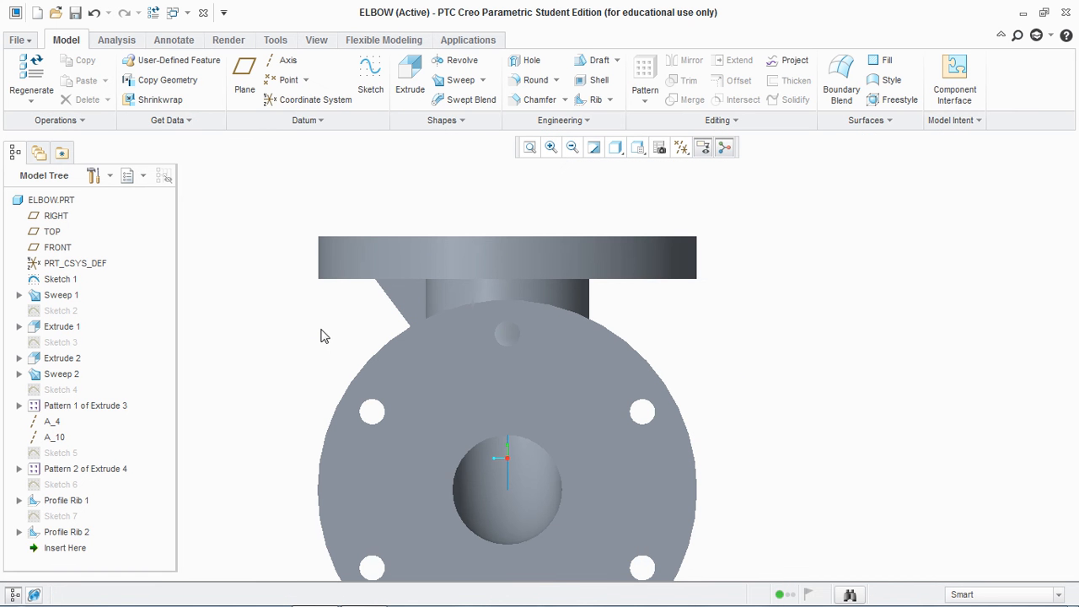
Mirror the new side rib about the FRONT plane.
click(404, 299)
click(687, 60)
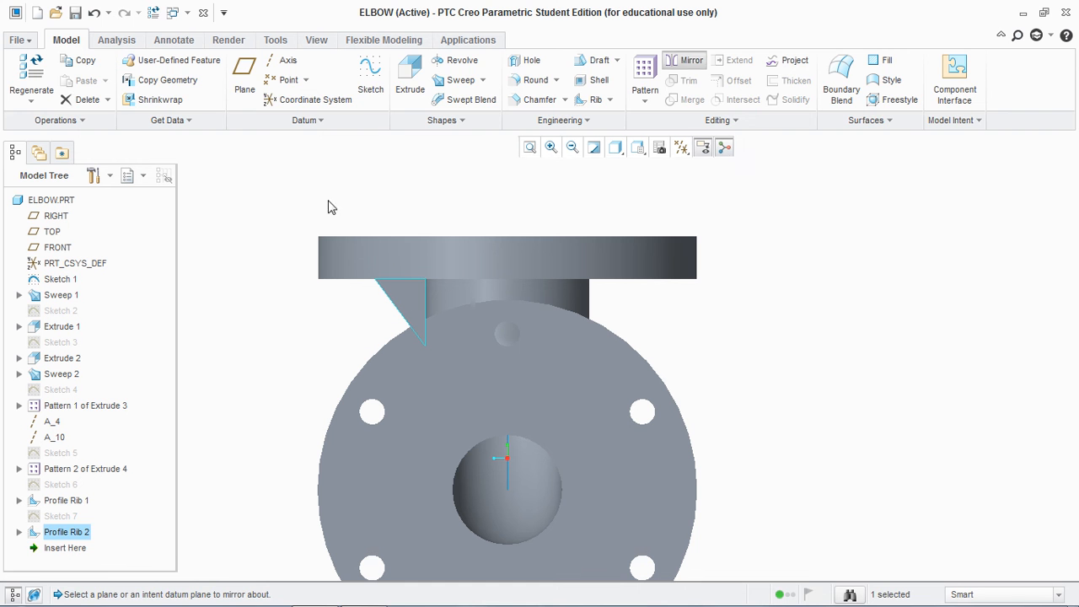
click(57, 249)
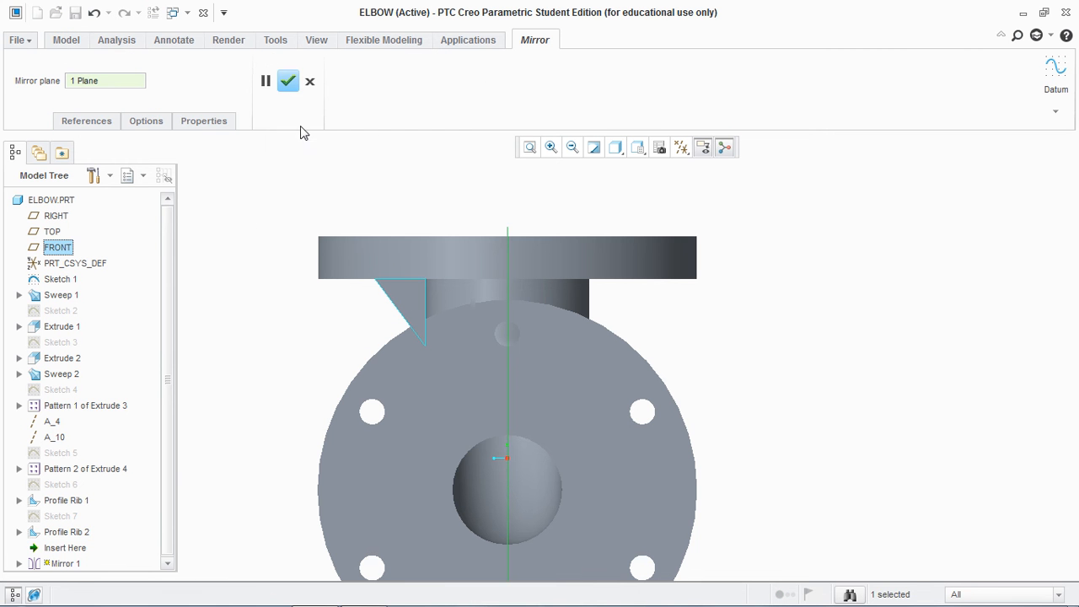
click(287, 80)
Start a sketch on the FRONT plane oriented by RIGHT, adding the side flange's inner face and the pipe's lower edge as references.
scroll(230, 295, up, 3)
middle_drag(518, 265, 641, 248)
click(363, 593)
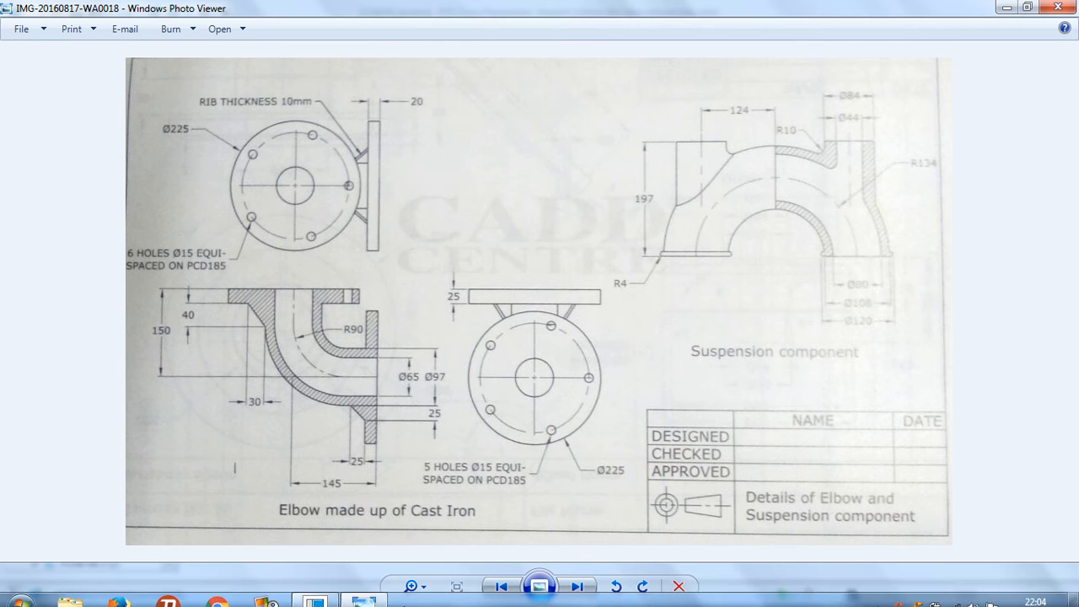
click(328, 595)
click(371, 91)
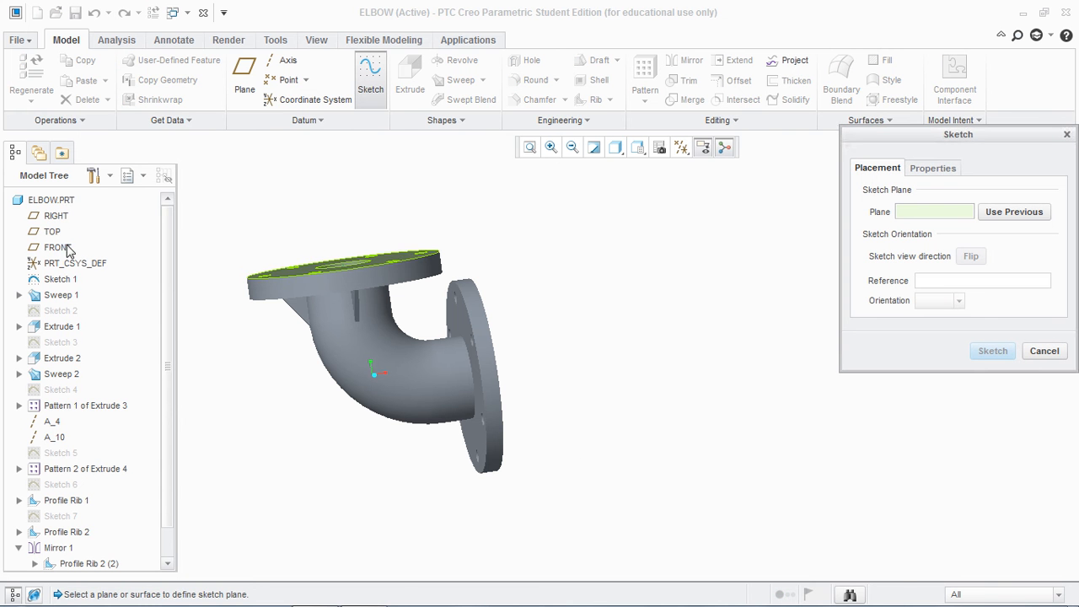
click(56, 216)
click(992, 351)
click(682, 147)
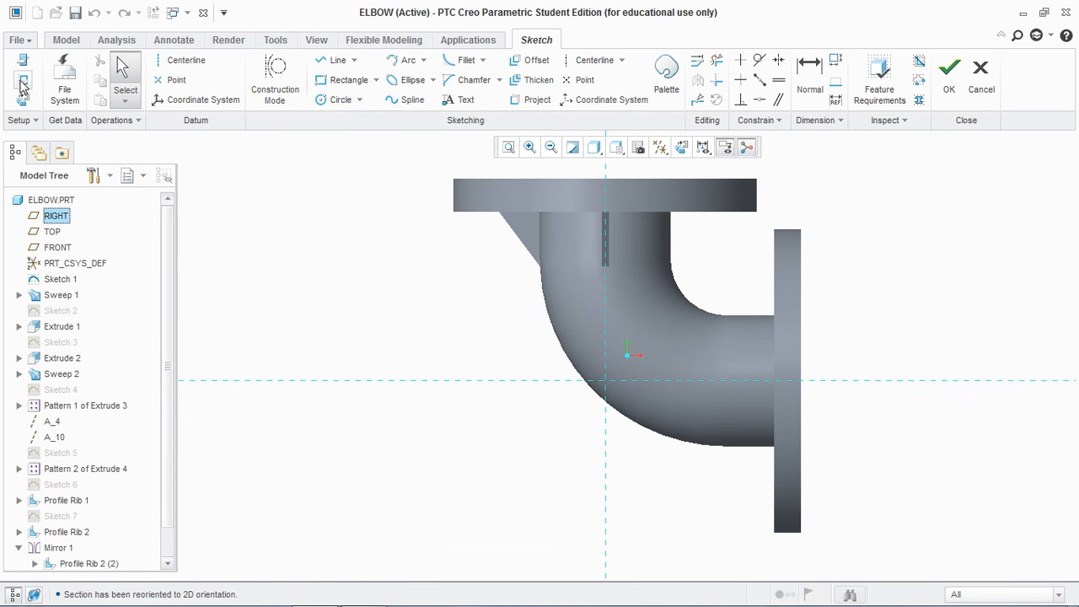
click(772, 461)
click(775, 464)
click(1046, 387)
Sketch a slanted rib line from the pipe's lower edge to the side flange, about 18.5 mm wide, trimming its overshooting ends.
click(334, 60)
click(734, 430)
click(785, 487)
middle_click(785, 487)
middle_click(785, 487)
click(717, 63)
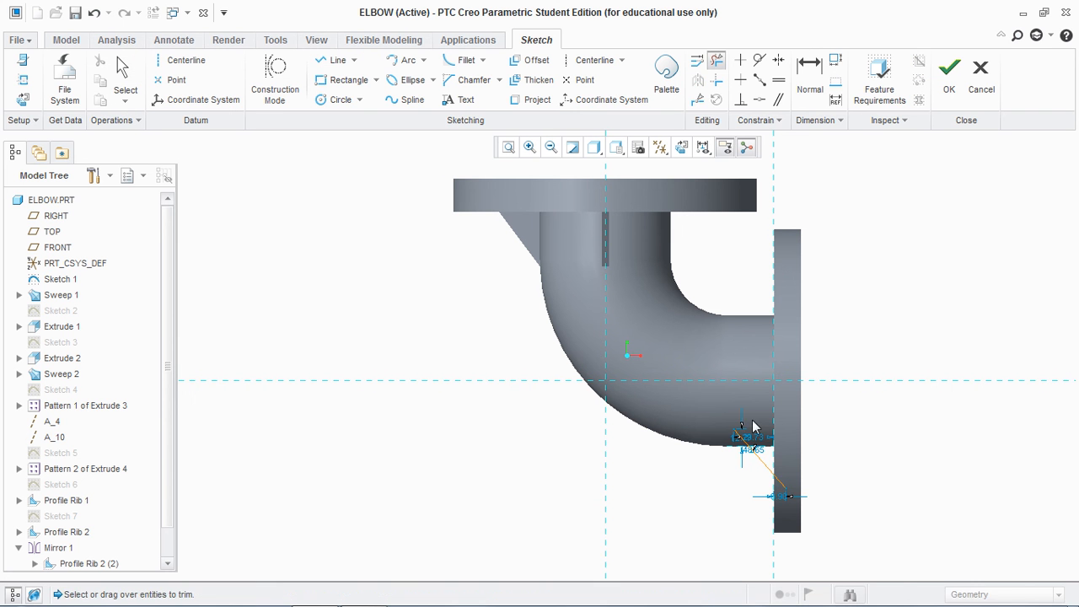
click(741, 440)
middle_click(783, 491)
scroll(768, 472, down, 3)
scroll(757, 458, up, 5)
scroll(755, 458, up, 6)
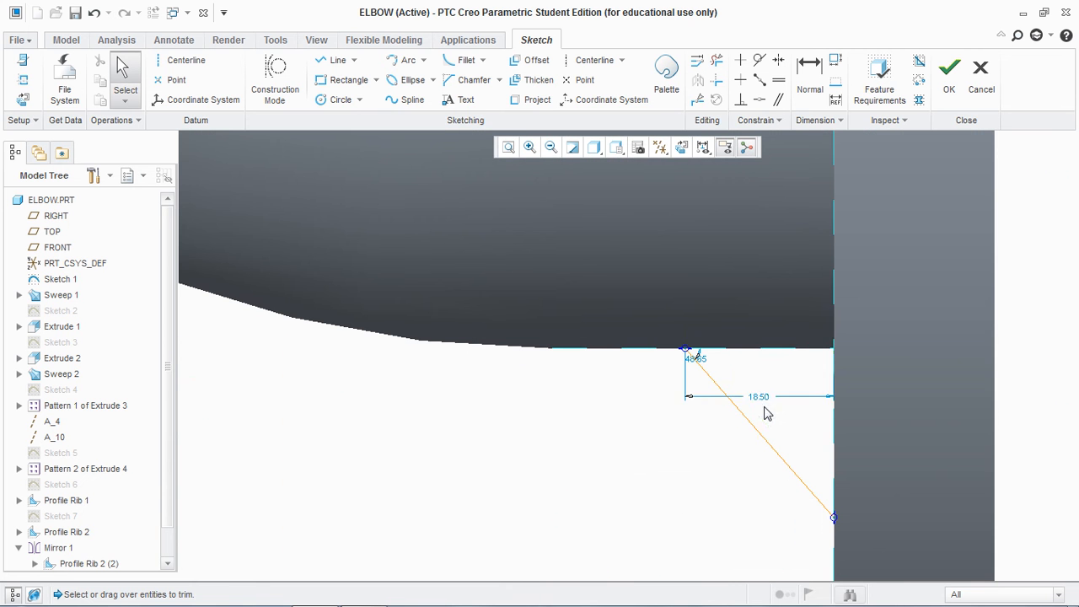
Set the rib line's horizontal distance to the flange face to 25 mm and dimension its vertical height as 25 mm.
double_click(758, 398)
text(3)
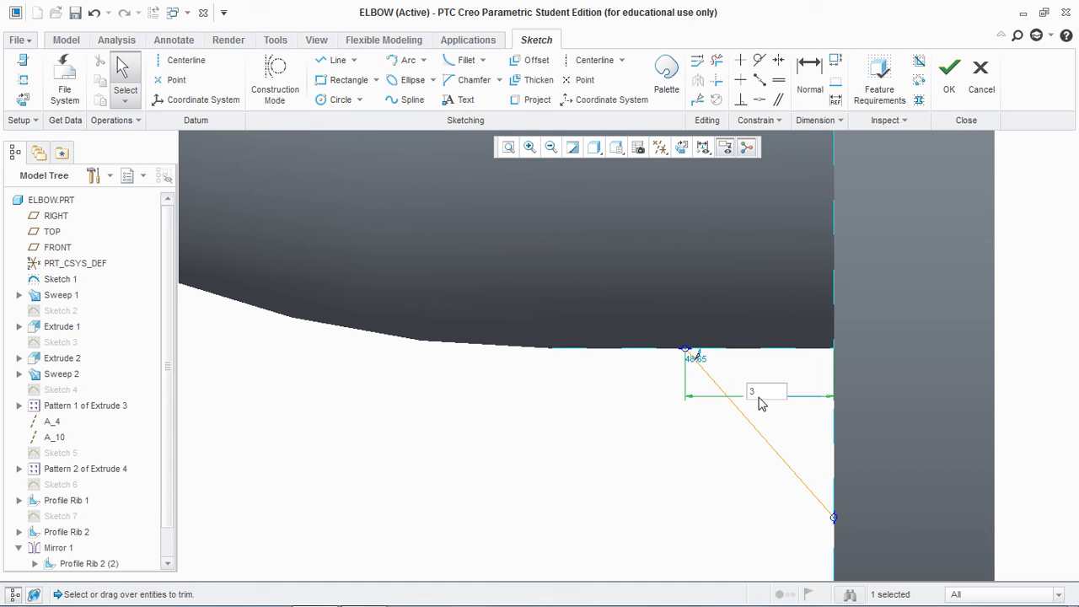
text(5)
key(Return)
scroll(604, 455, down, 3)
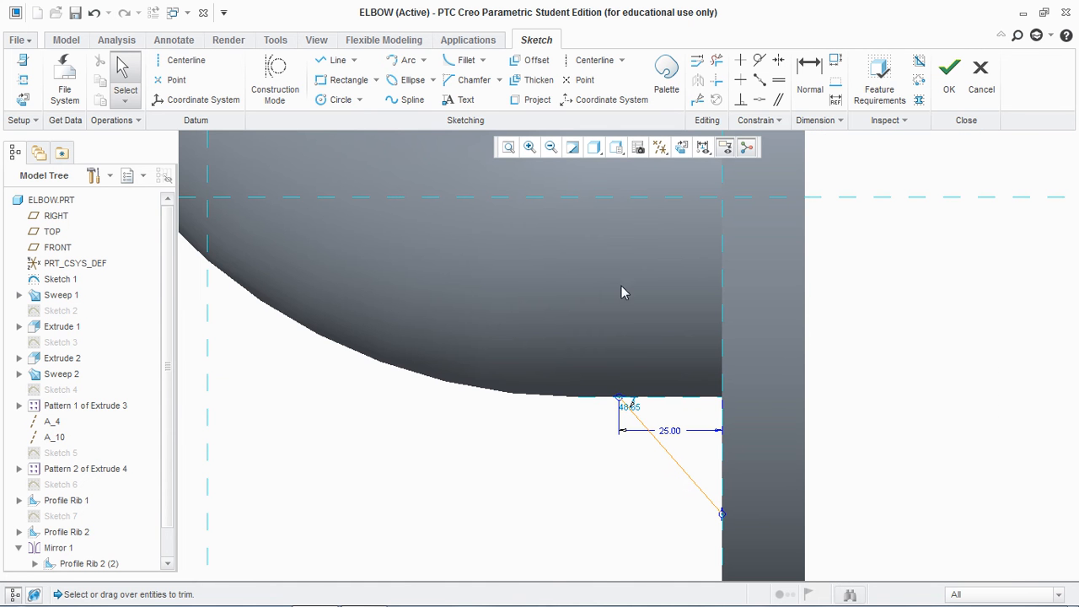
click(809, 76)
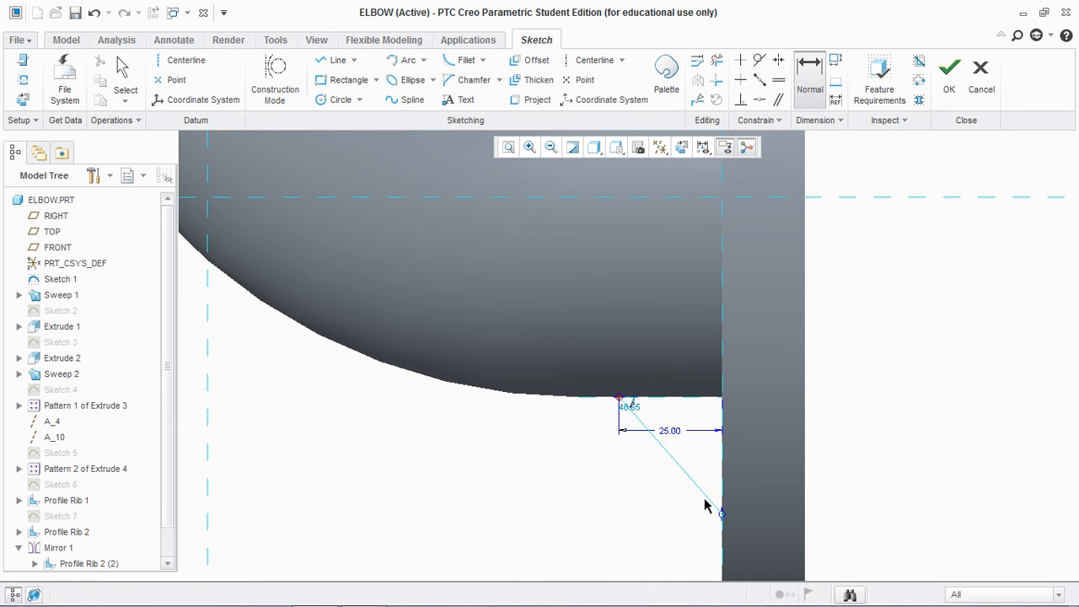
middle_click(588, 475)
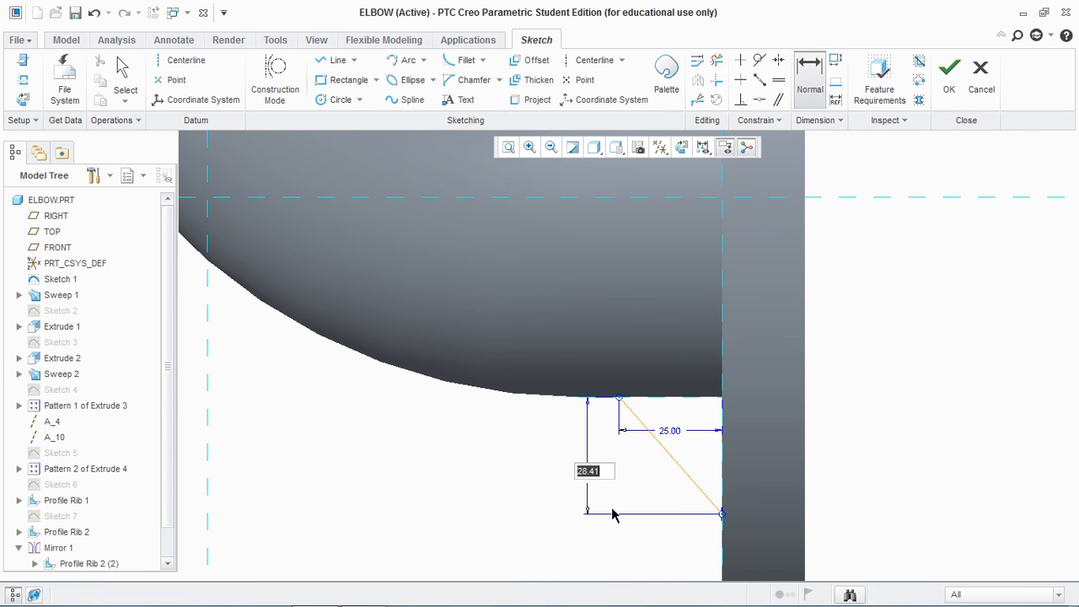
key(Return)
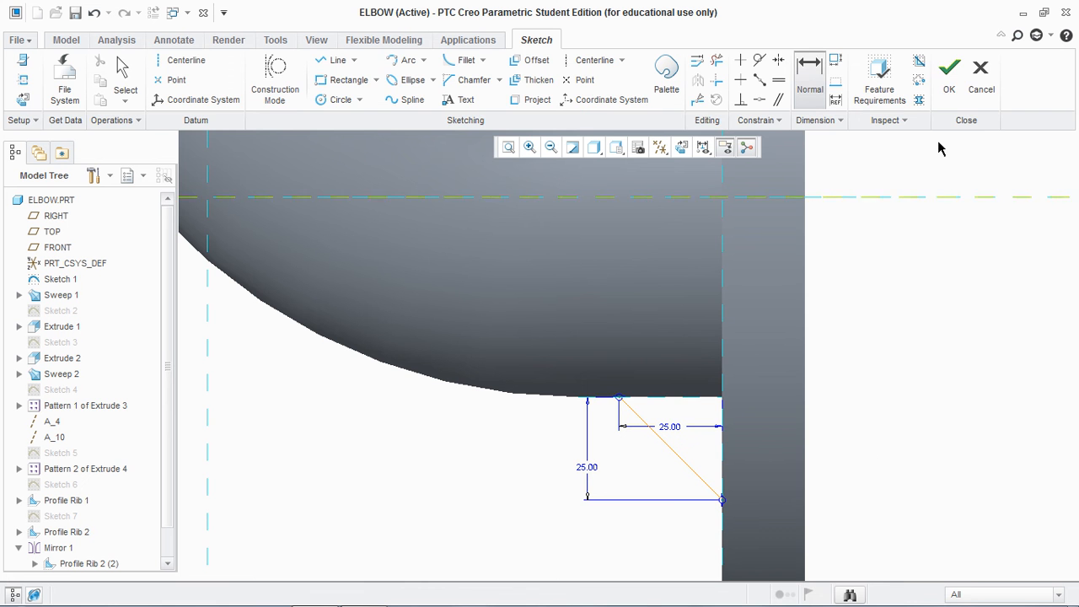
Finish the sketch and create a 5.17 mm thick profile rib between the pipe's underside and the side flange.
click(949, 74)
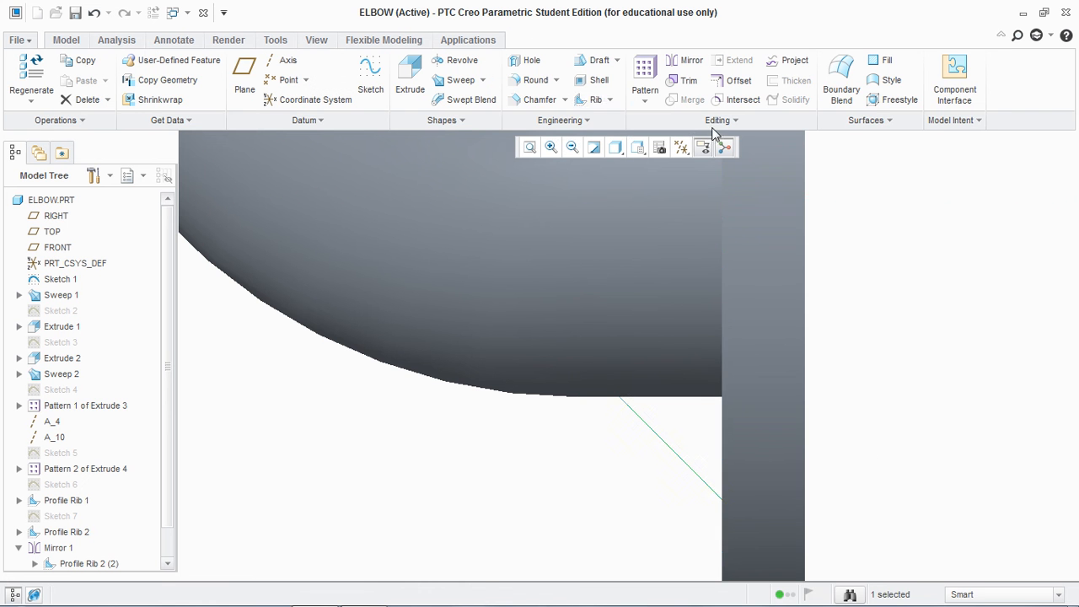
click(591, 100)
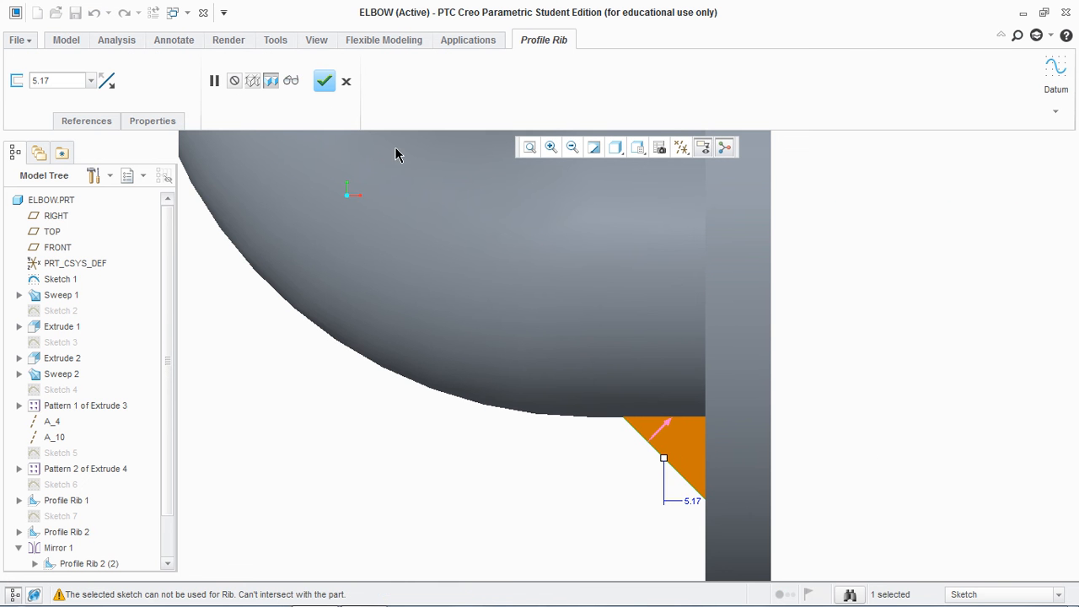
click(324, 82)
scroll(462, 489, up, 4)
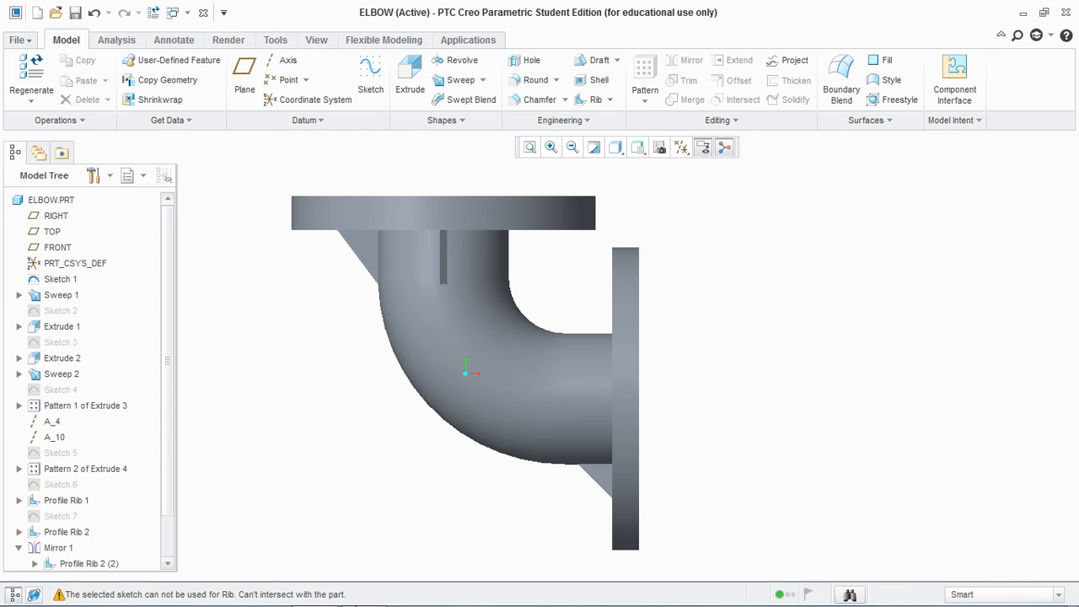
Check the side ribs in the reference drawing and create a datum plane offset 145 mm down from the upper flange's top face.
click(363, 599)
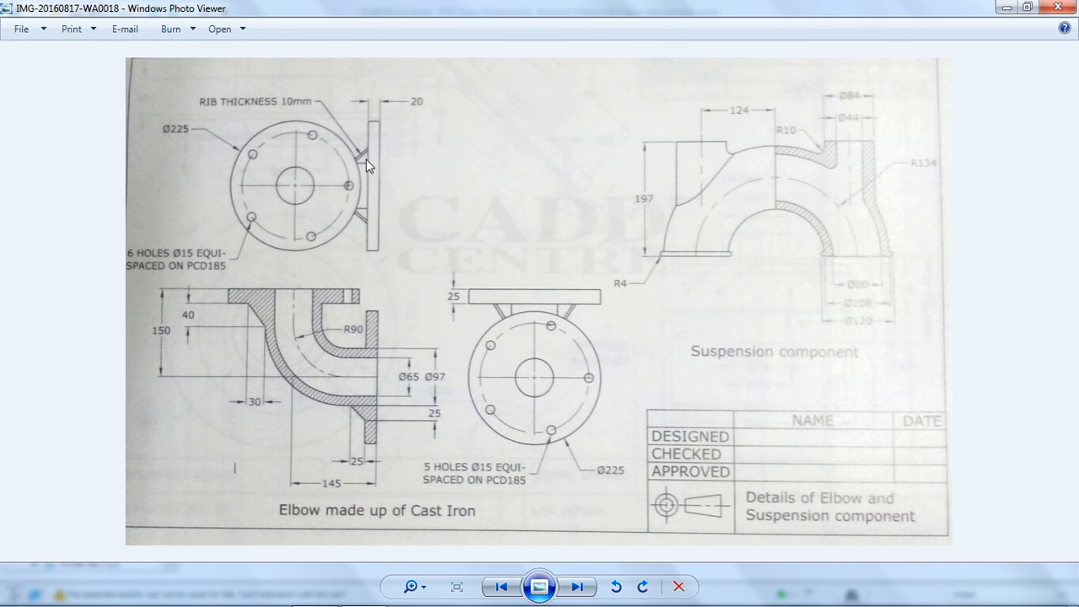
click(315, 596)
middle_drag(315, 363, 315, 405)
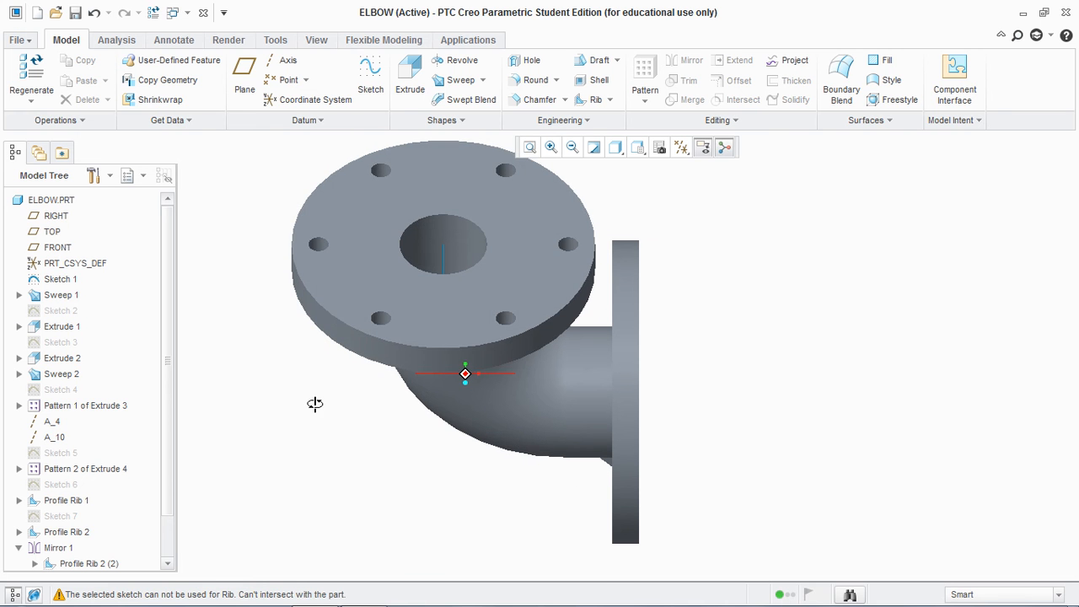
click(246, 78)
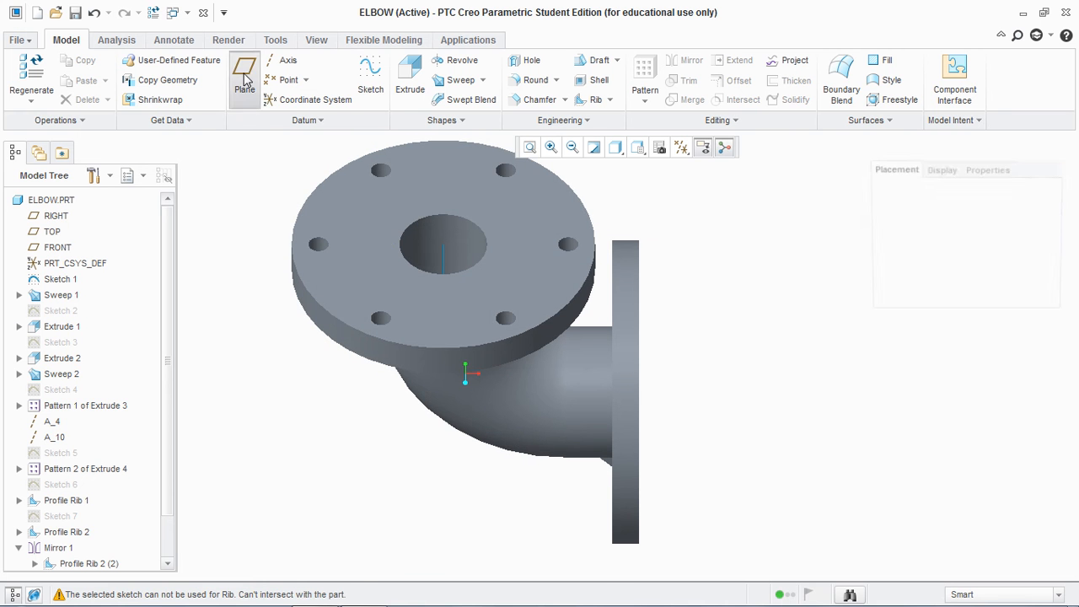
click(349, 210)
middle_drag(276, 382, 274, 349)
scroll(274, 349, up, 4)
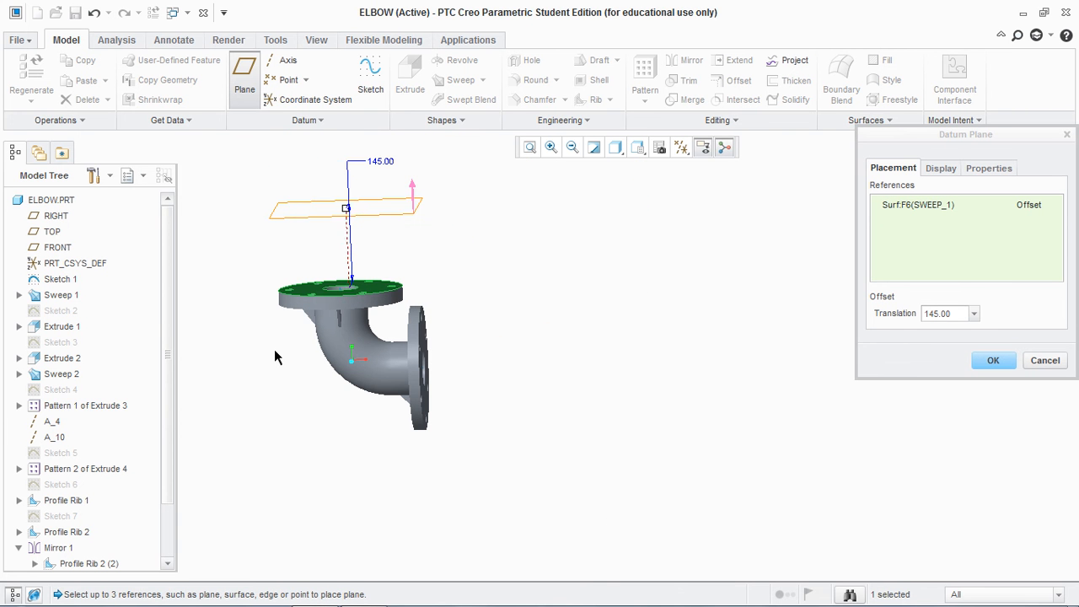
drag(349, 214, 353, 373)
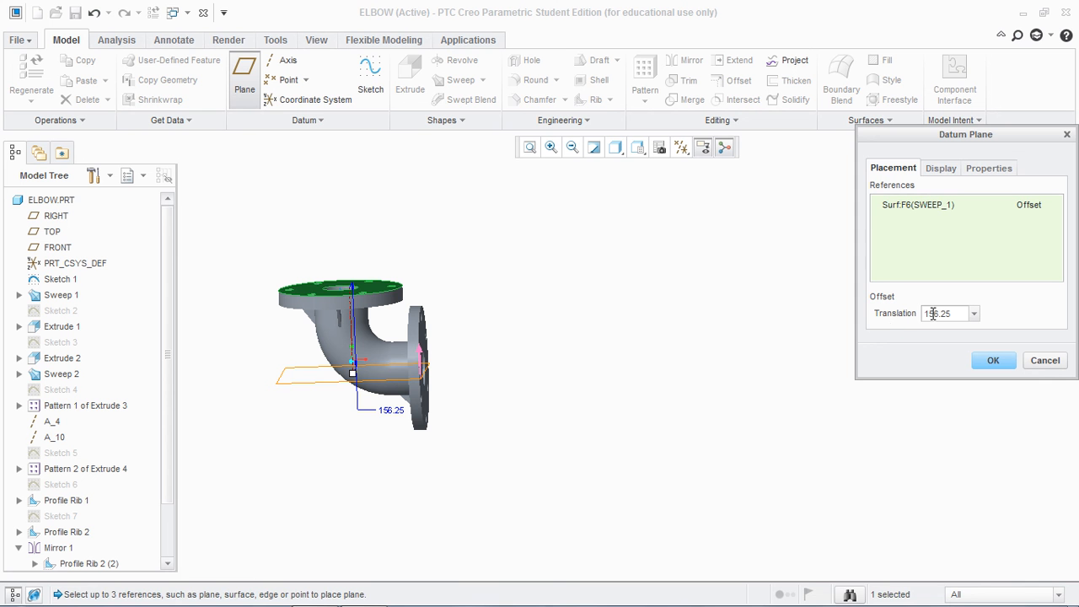
text(145)
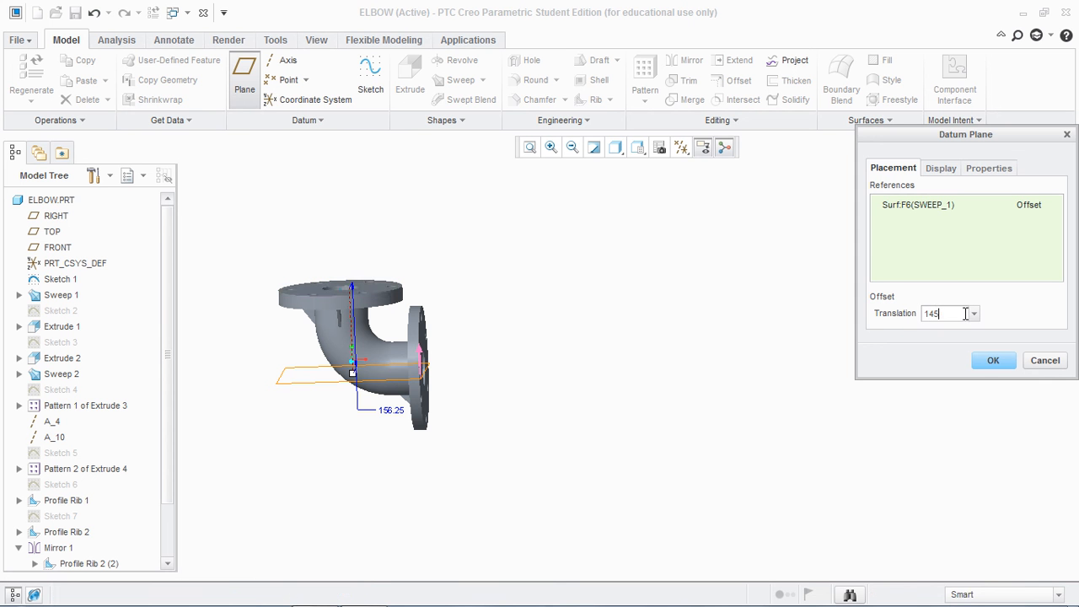
key(Return)
click(992, 361)
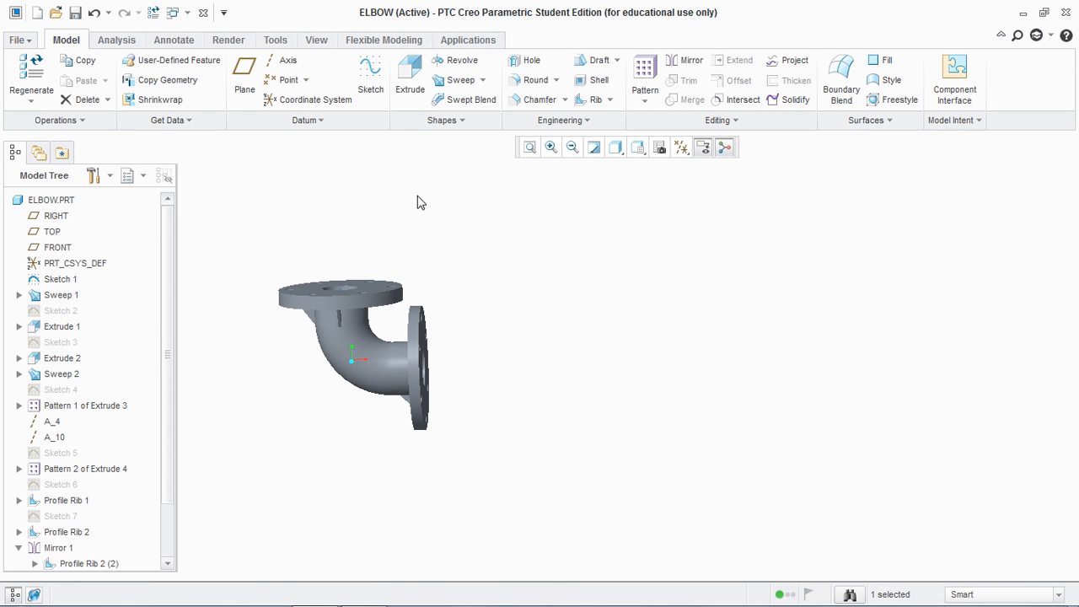
Start a sketch on the new datum plane, adding the pipe's outer silhouette edge and the side flange's inner face as references.
click(370, 80)
click(683, 150)
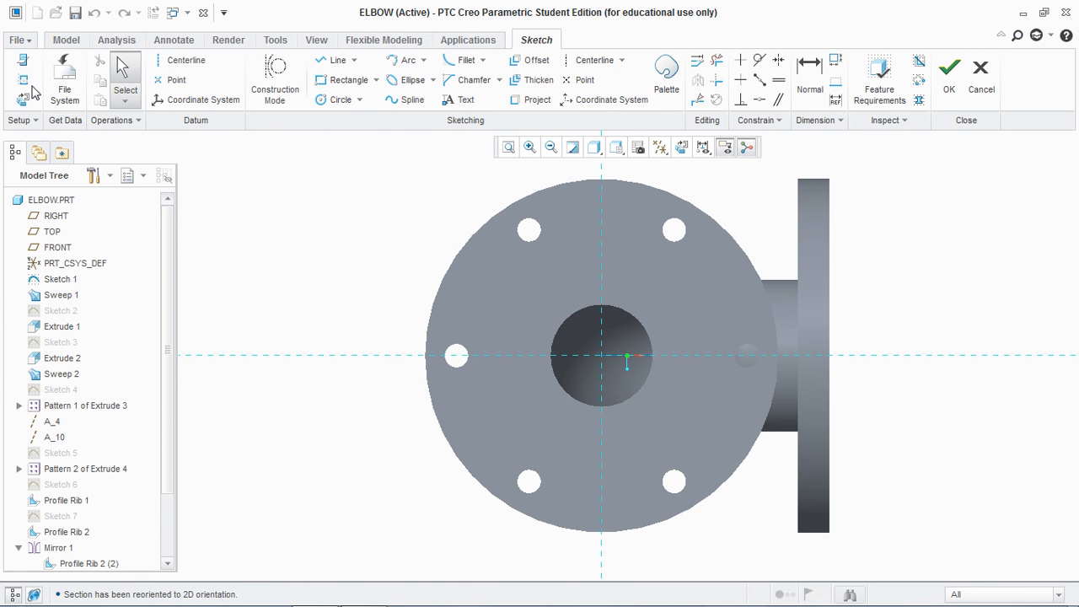
click(32, 86)
click(799, 261)
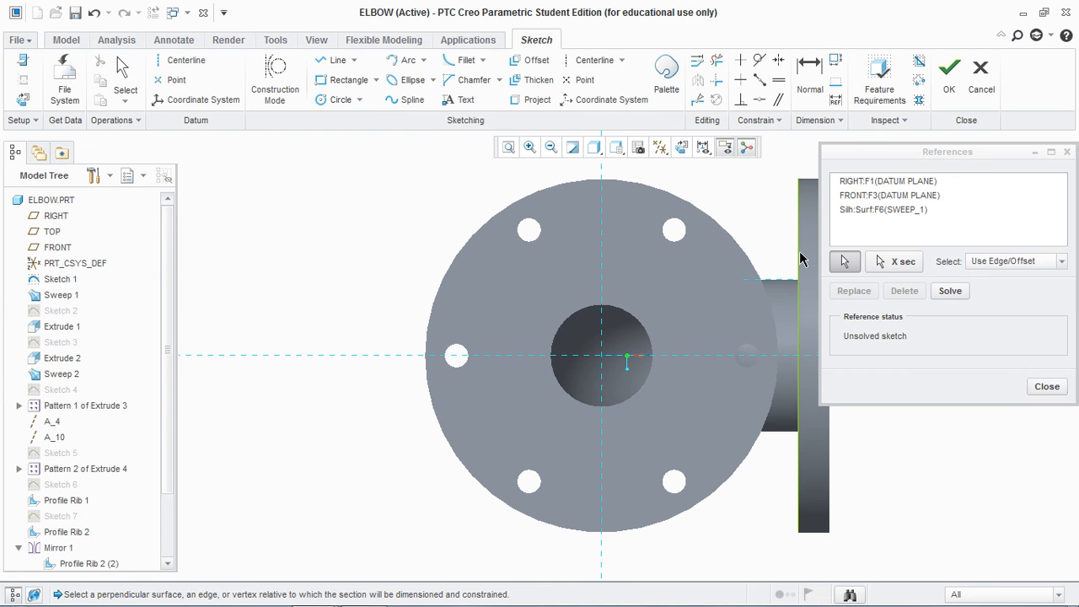
click(1045, 387)
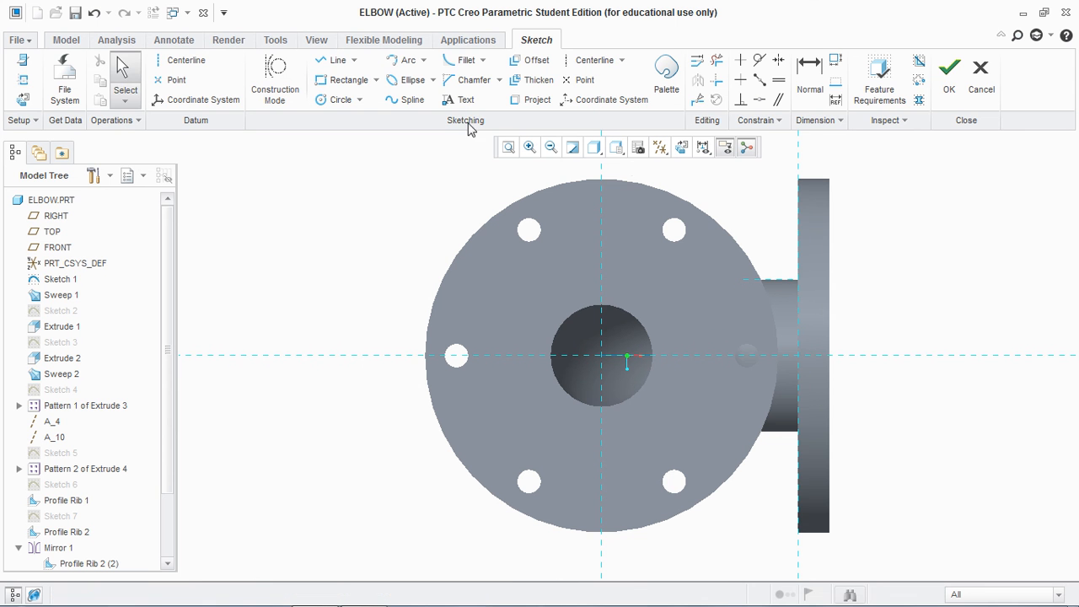
Sketch a slanted rib line from the side flange's inner face to the pipe silhouette, about 10.8 mm wide, trimming its overshooting ends.
click(335, 61)
click(809, 234)
click(775, 288)
middle_click(775, 289)
middle_click(775, 236)
click(716, 61)
click(808, 241)
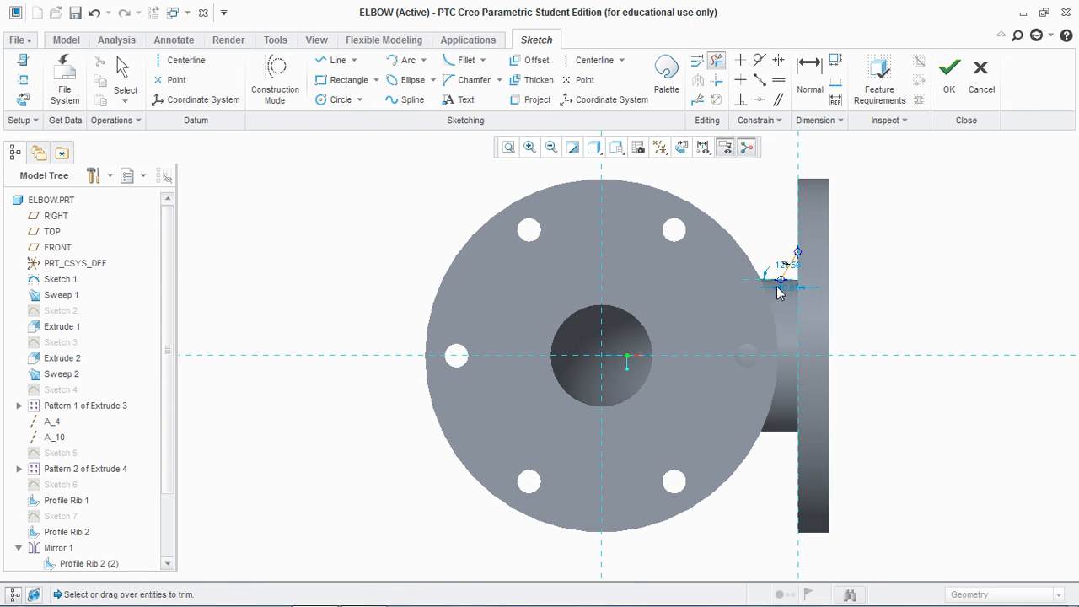
scroll(779, 289, down, 5)
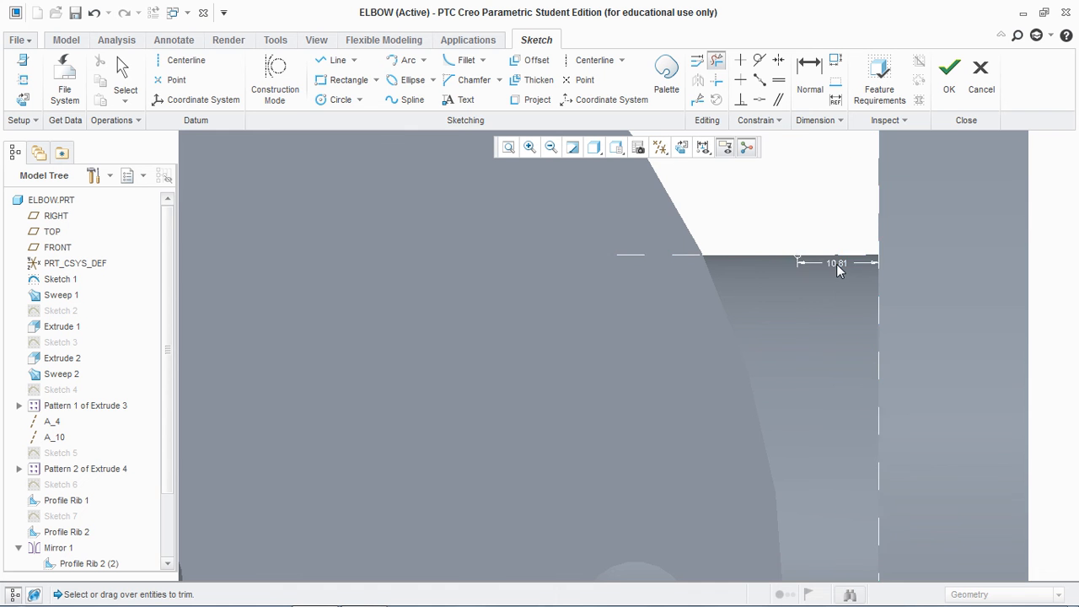
key(Escape)
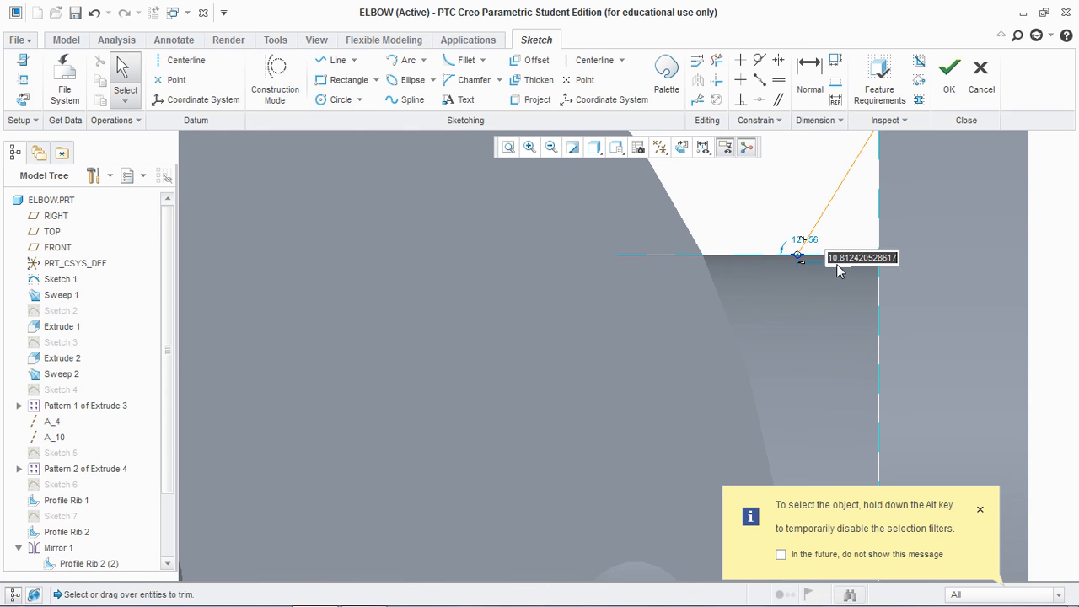
Set the side rib line's horizontal distance to 25 mm and its vertical height above the pipe edge to 25 mm, finishing the sketch.
text(25)
key(Return)
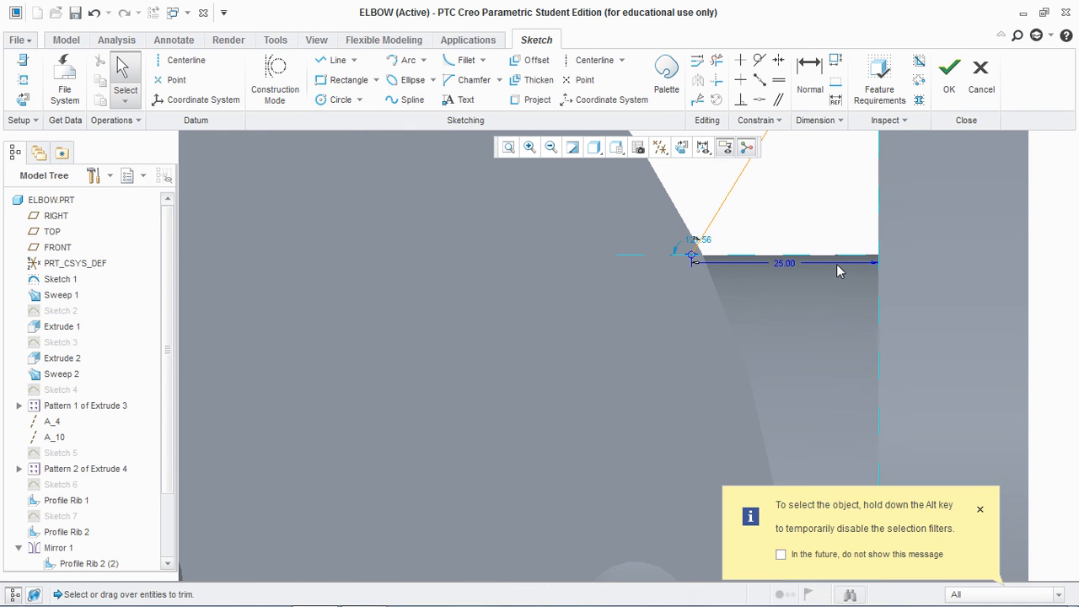
scroll(870, 336, down, 3)
click(811, 84)
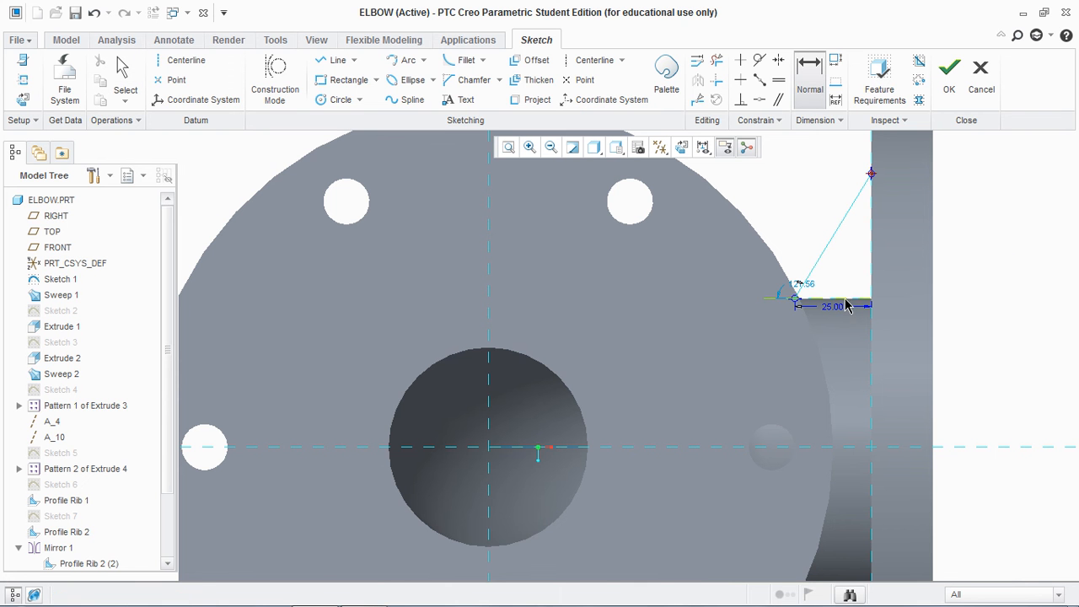
middle_click(954, 285)
text(25)
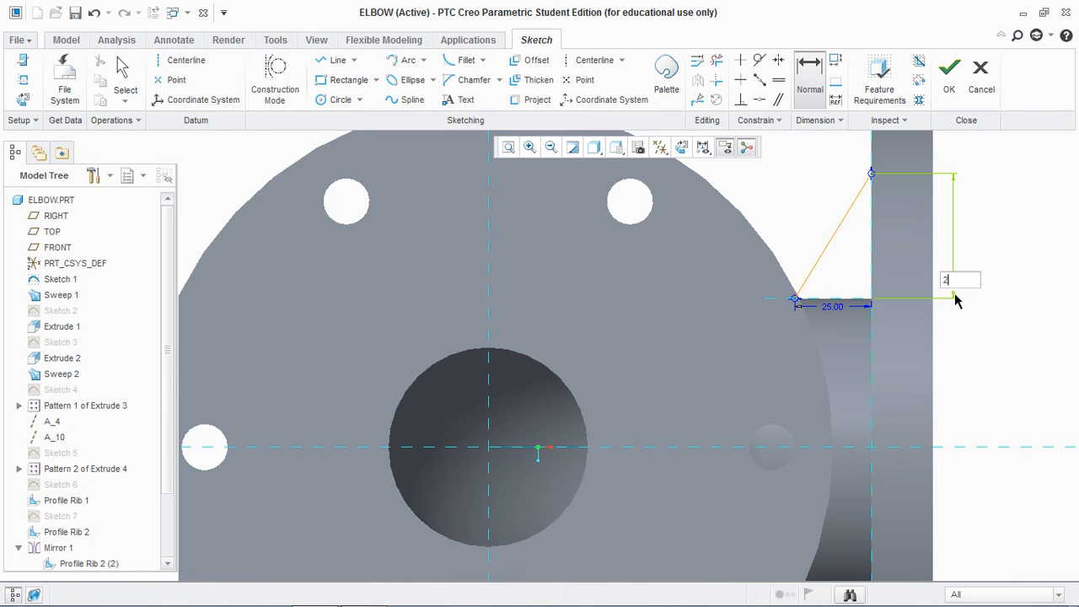
key(Return)
click(949, 76)
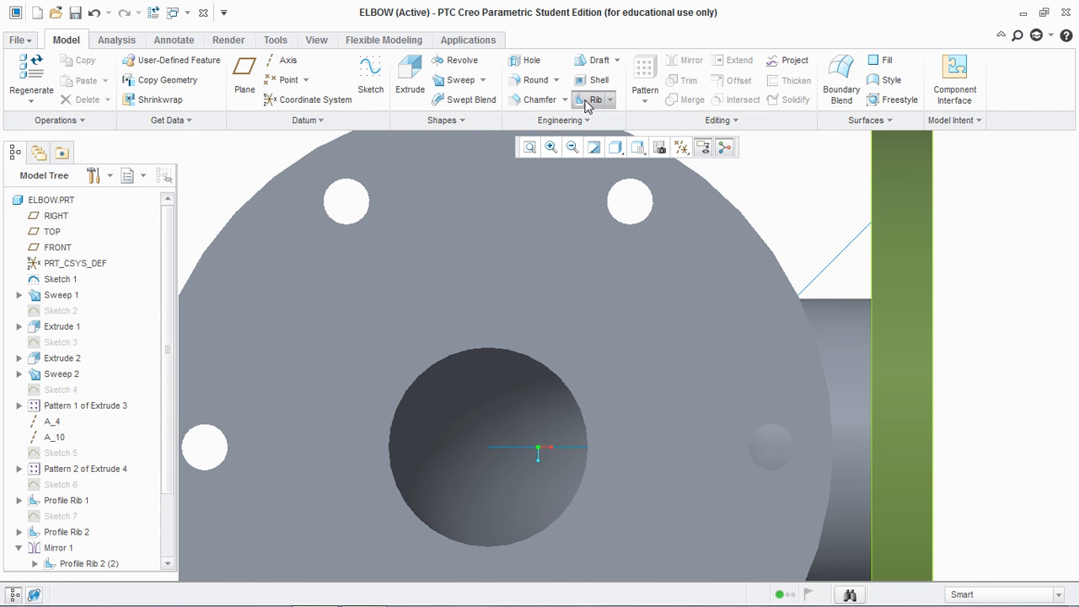
click(593, 99)
click(835, 260)
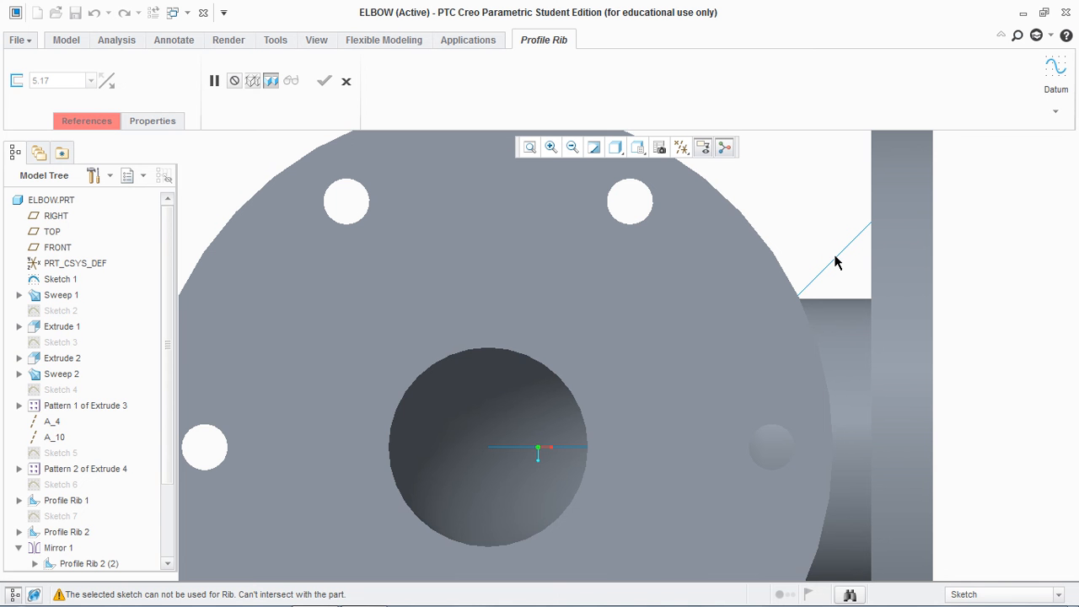
click(345, 81)
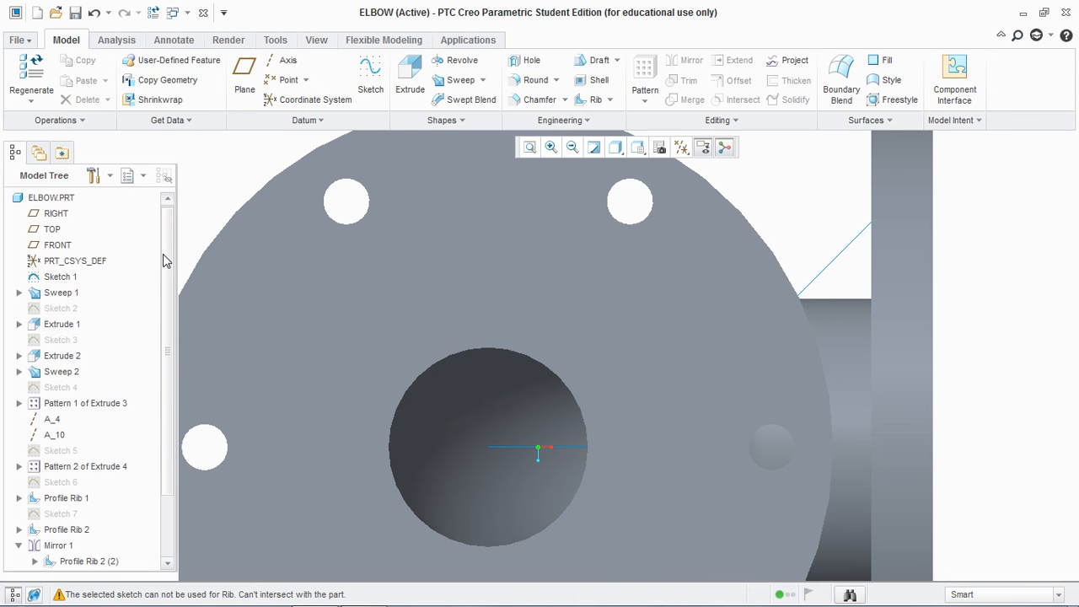
Reopen the side rib sketch and close it into a triangle with lines along the pipe edge and the side flange's inner face.
drag(165, 257, 164, 352)
click(64, 546)
right_click(64, 547)
click(122, 288)
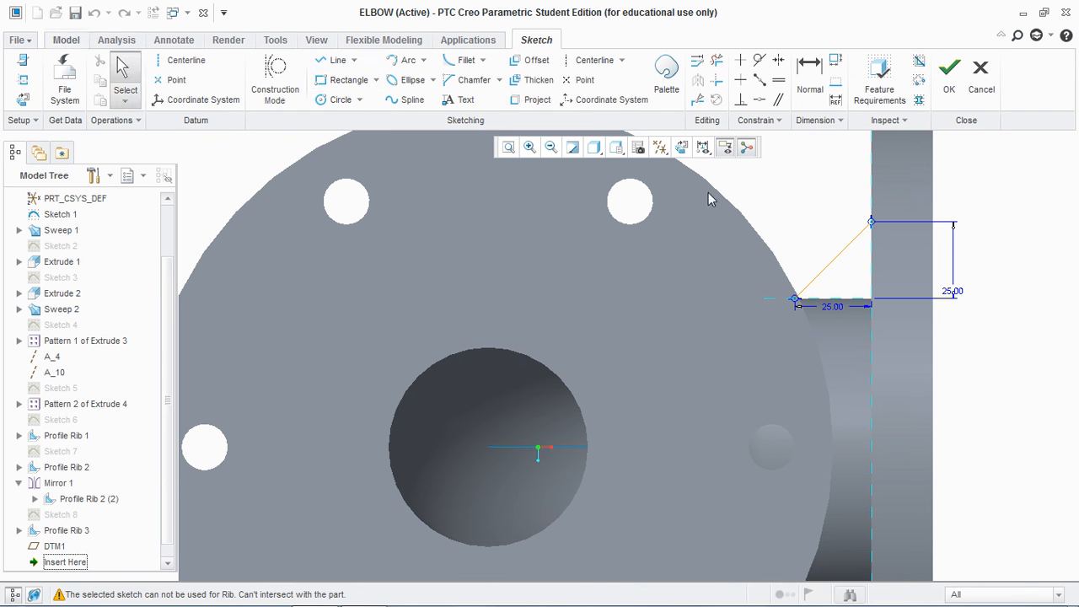
click(798, 299)
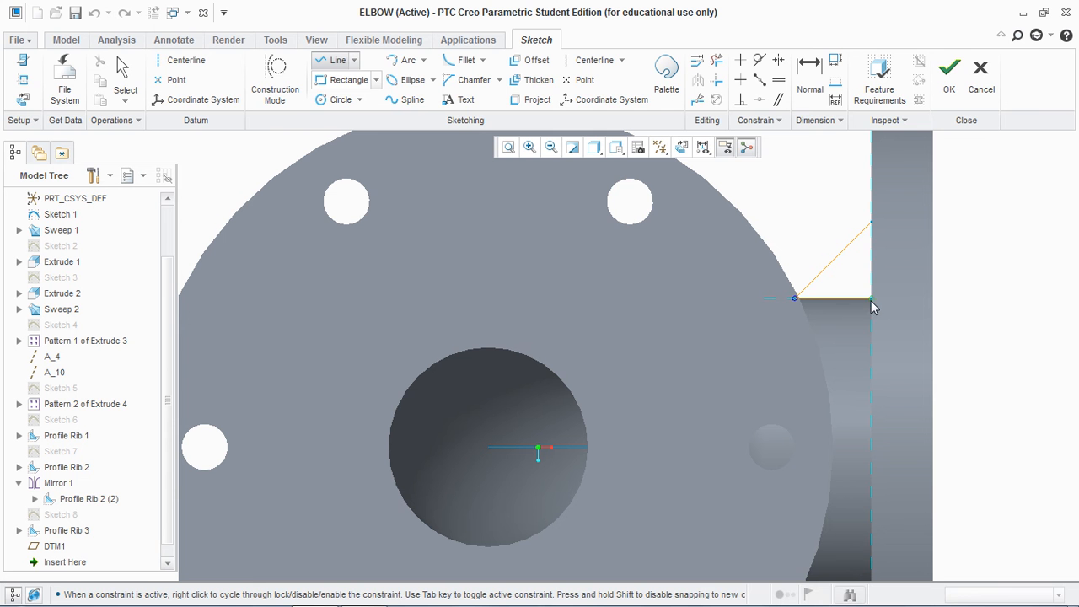
click(872, 222)
middle_click(872, 221)
click(949, 71)
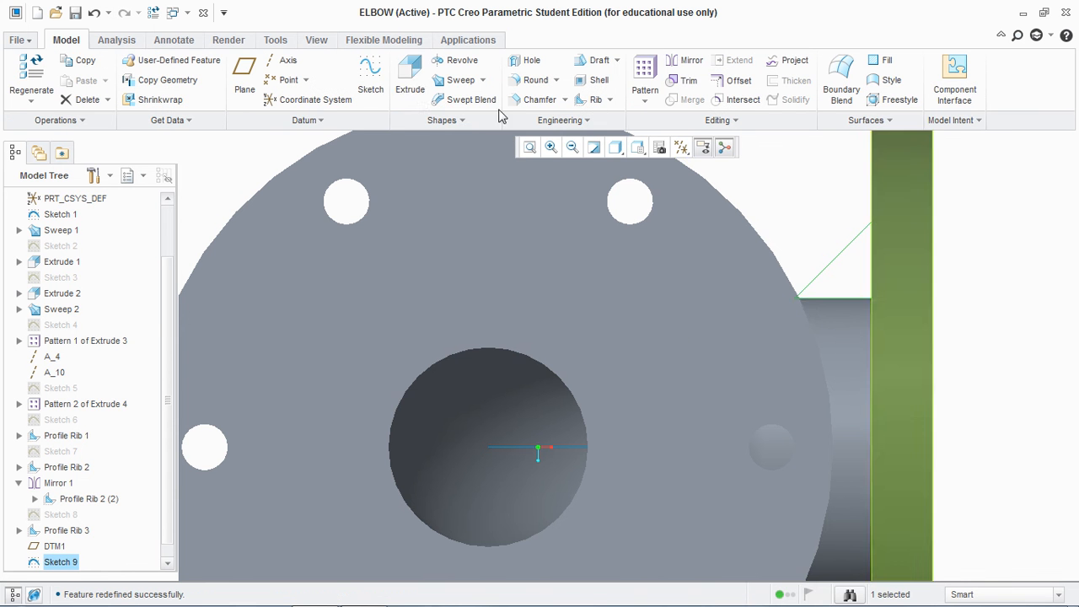
Extrude the triangular side rib profile symmetrically to a thickness of 10 mm.
click(410, 83)
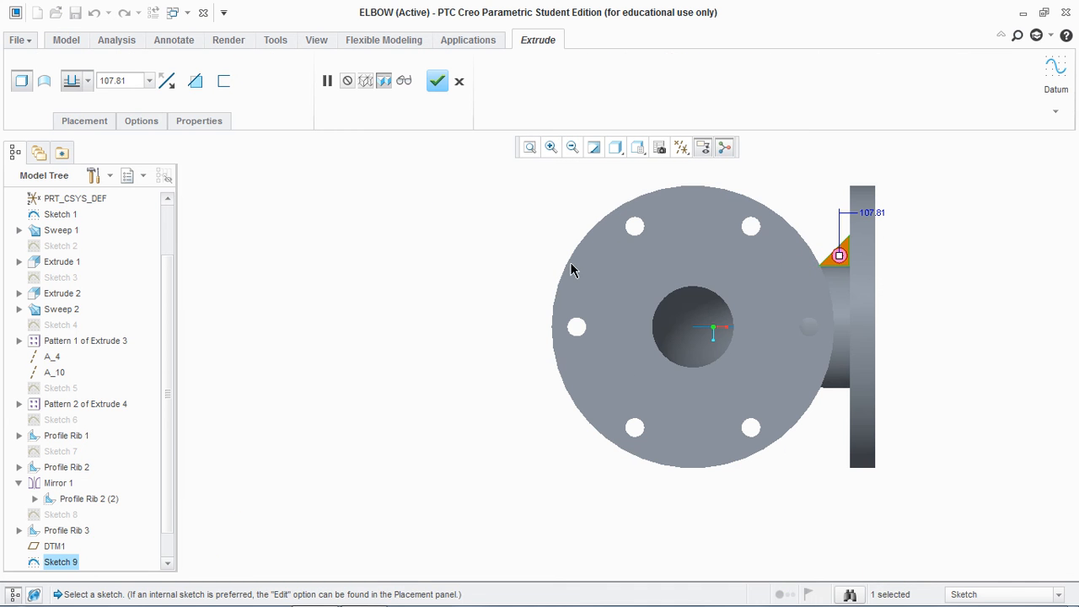
click(87, 81)
click(72, 124)
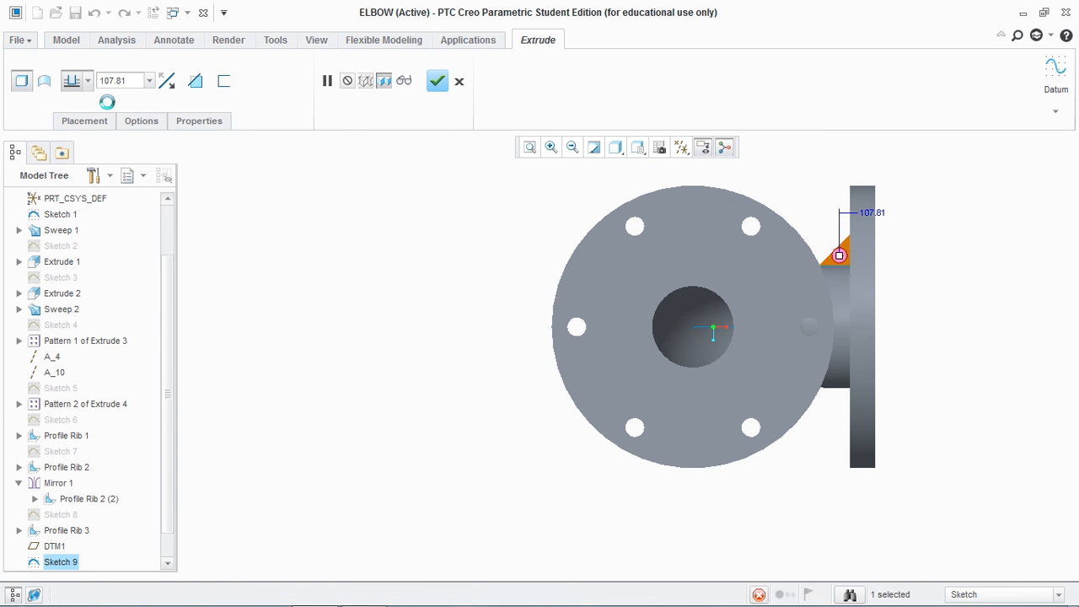
text(10)
key(Return)
click(436, 82)
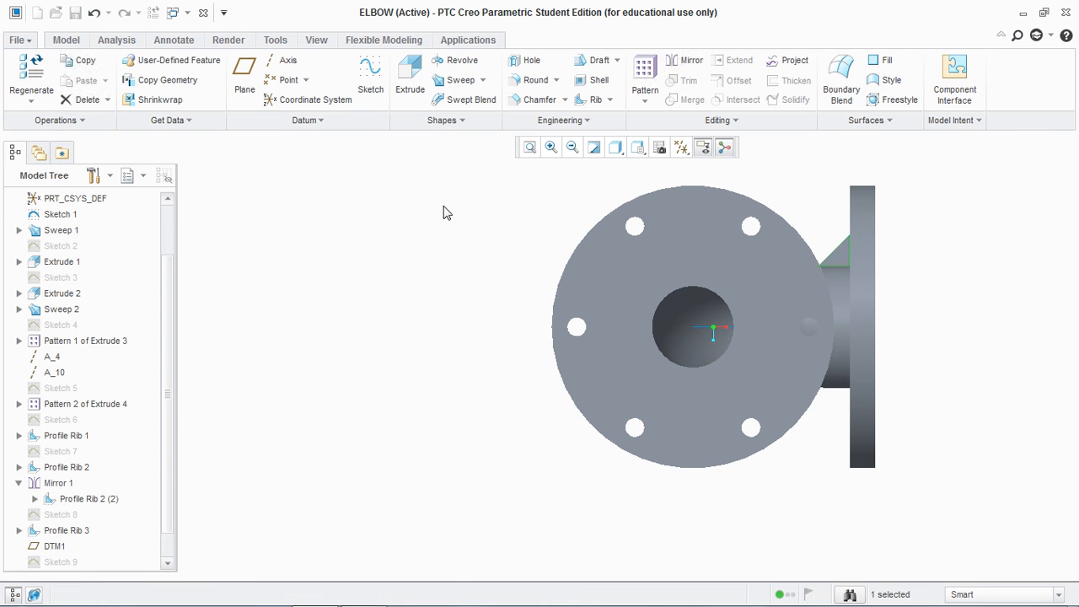
Mirror the extruded side rib about the FRONT plane to the opposite side of the pipe.
mouse_move(439, 251)
middle_down()
mouse_move(443, 267)
mouse_move(434, 233)
mouse_move(455, 311)
mouse_move(484, 336)
mouse_move(474, 188)
mouse_move(508, 174)
mouse_move(505, 297)
middle_up()
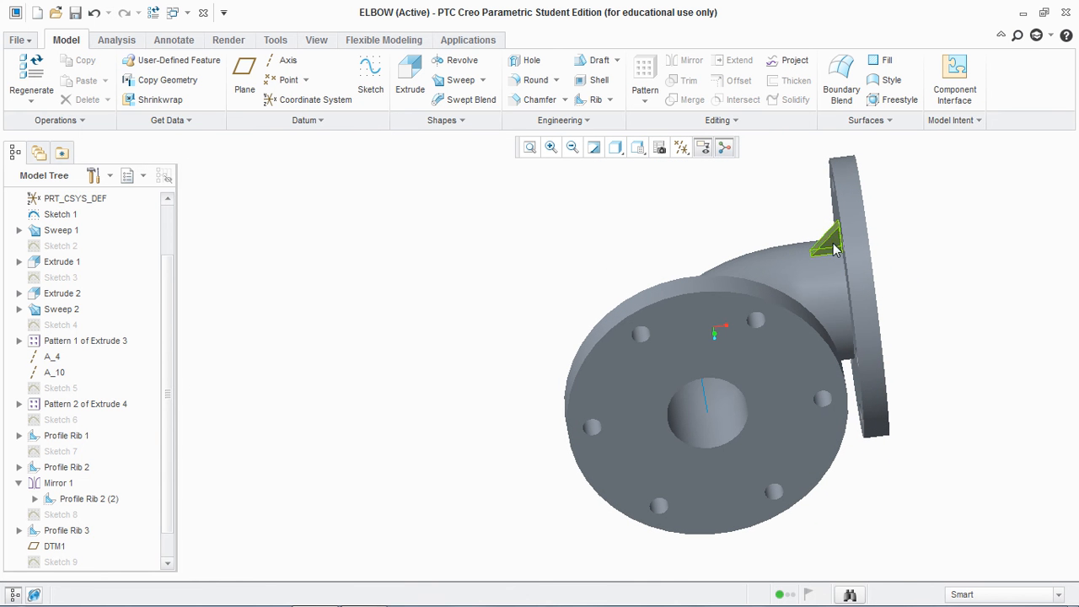
click(836, 239)
click(688, 60)
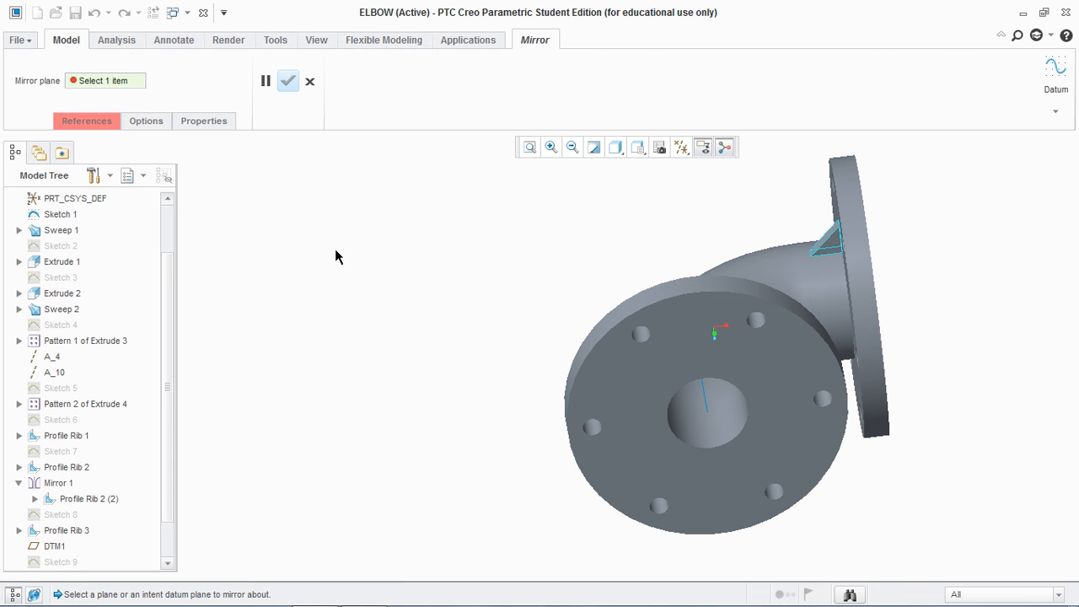
drag(169, 276, 169, 226)
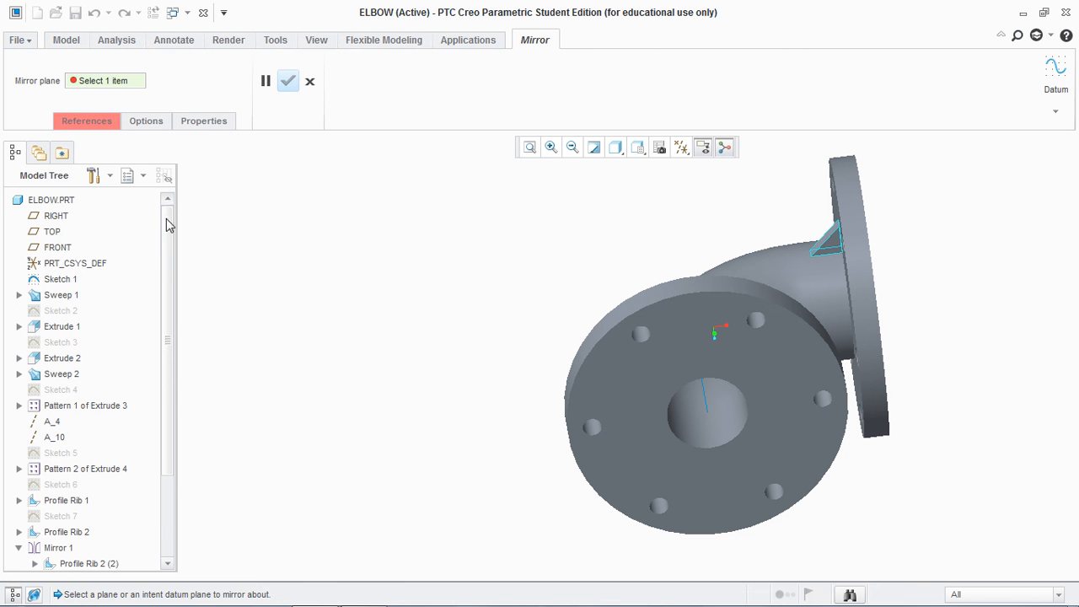
click(61, 247)
middle_drag(357, 310, 339, 214)
click(287, 82)
middle_drag(347, 284, 369, 309)
scroll(337, 362, down, 3)
middle_drag(426, 384, 396, 354)
Show the FRONT view, create a planar section through the FRONT plane, and compare it with the elbow's sectional view in the reference drawing.
click(616, 152)
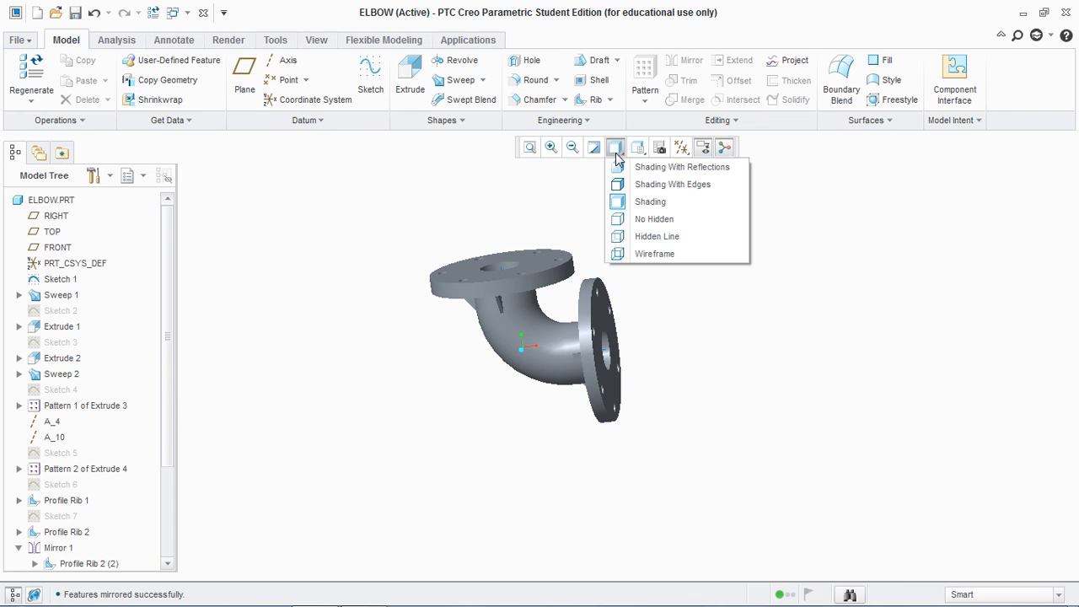
click(638, 148)
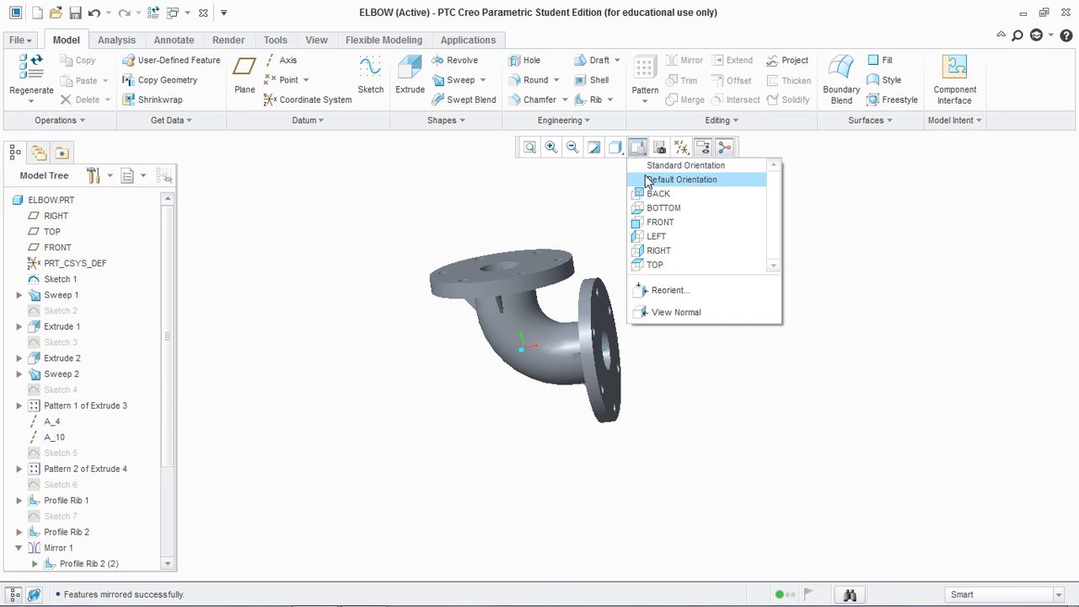
click(657, 222)
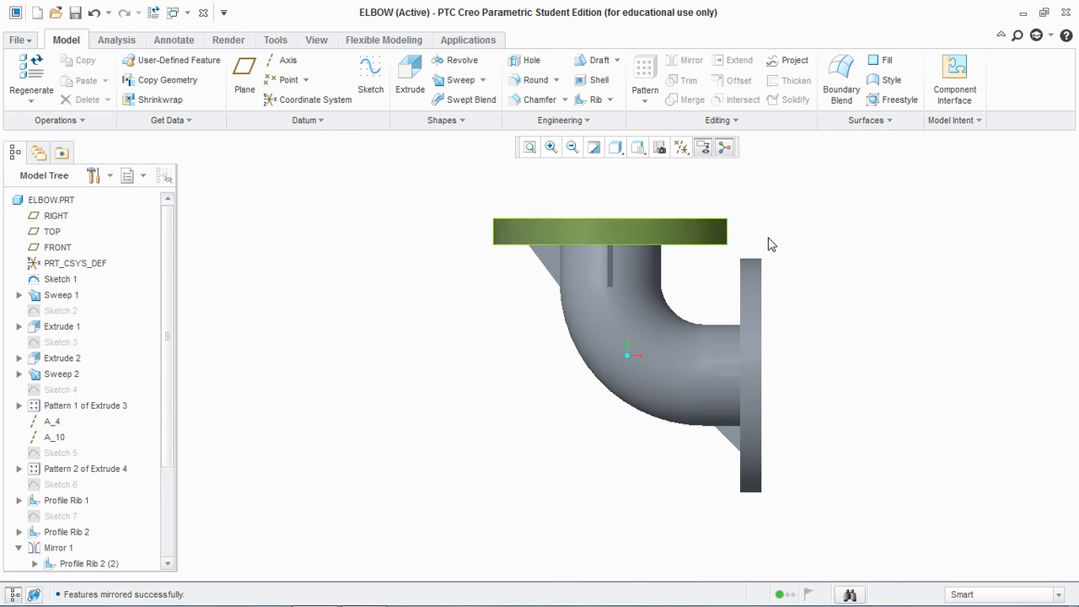
click(316, 39)
click(464, 96)
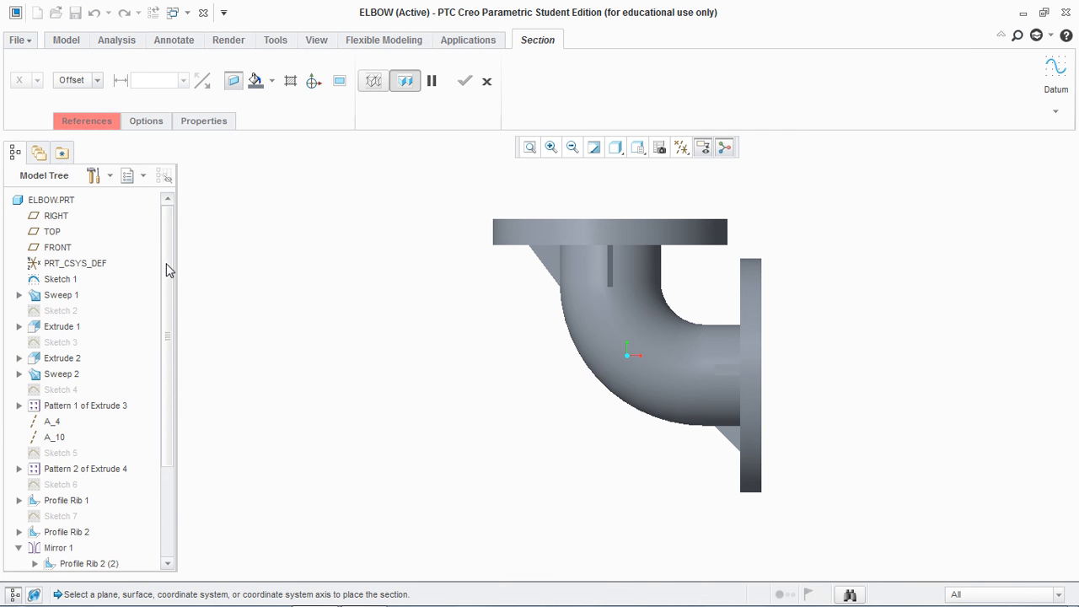
click(54, 250)
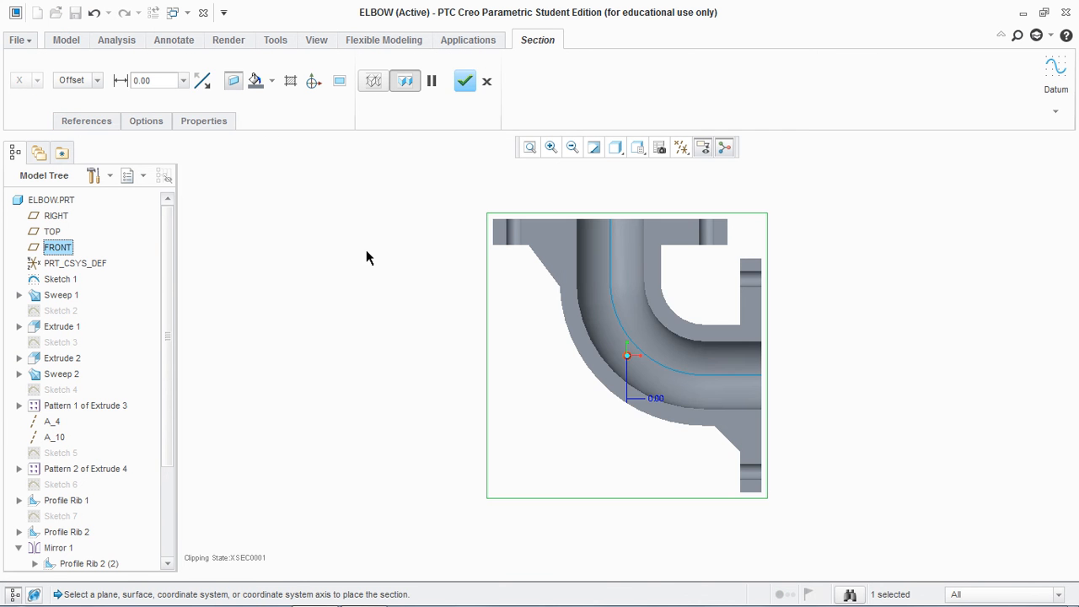
click(465, 81)
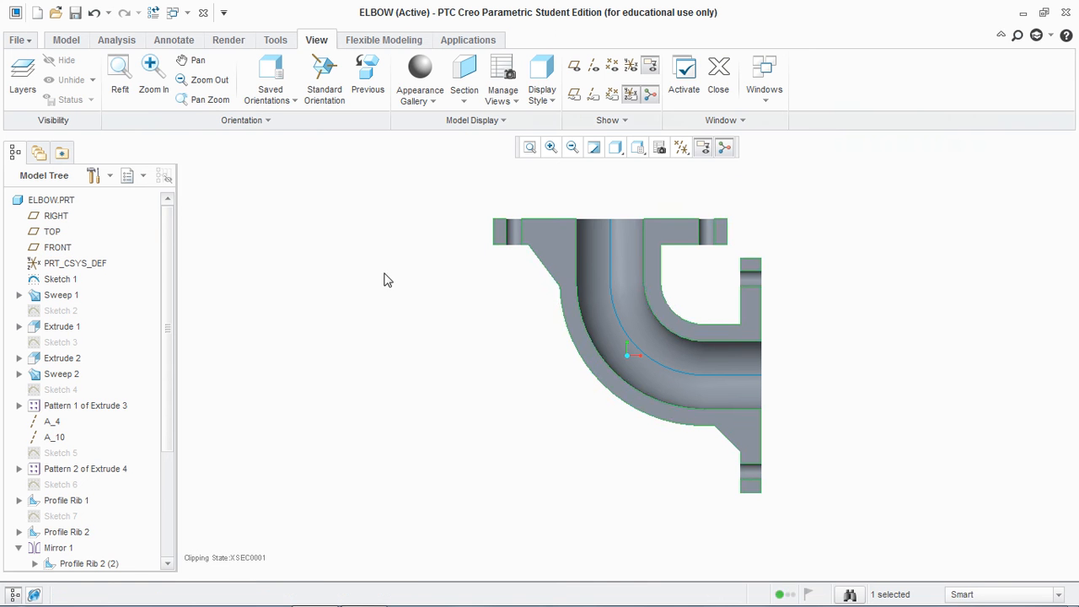
click(313, 590)
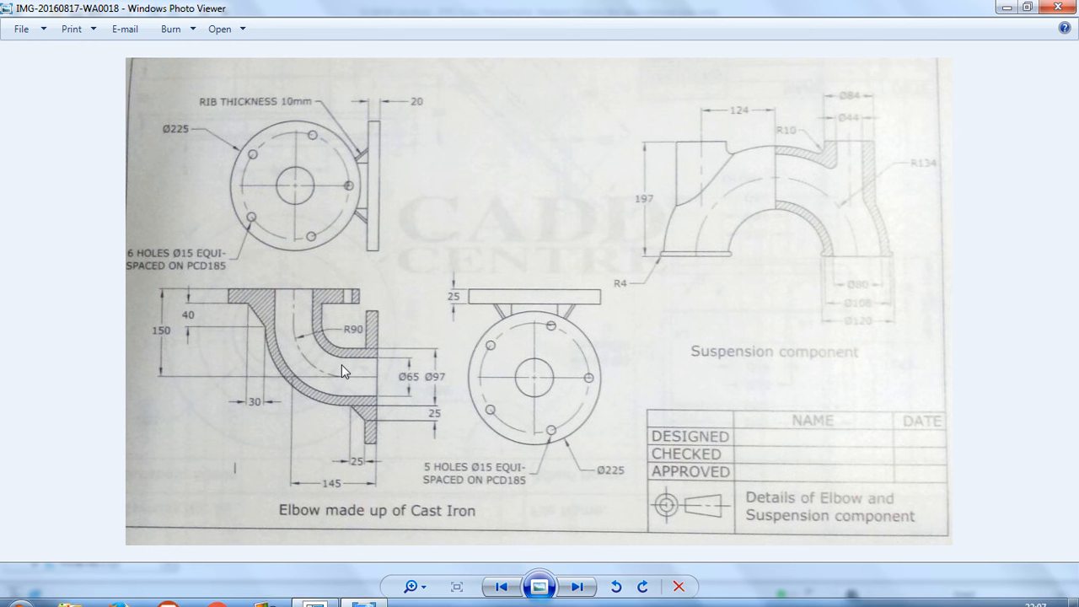
click(313, 590)
Delete the cross section through the FRONT plane from the model.
drag(168, 371, 166, 498)
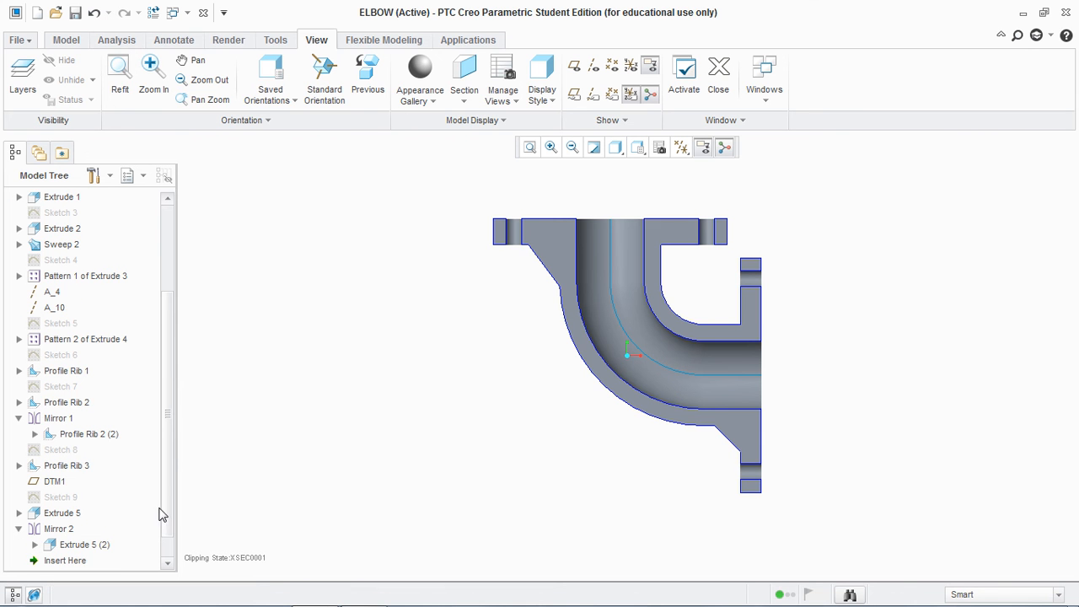
scroll(164, 524, down, 2)
click(93, 563)
right_click(91, 563)
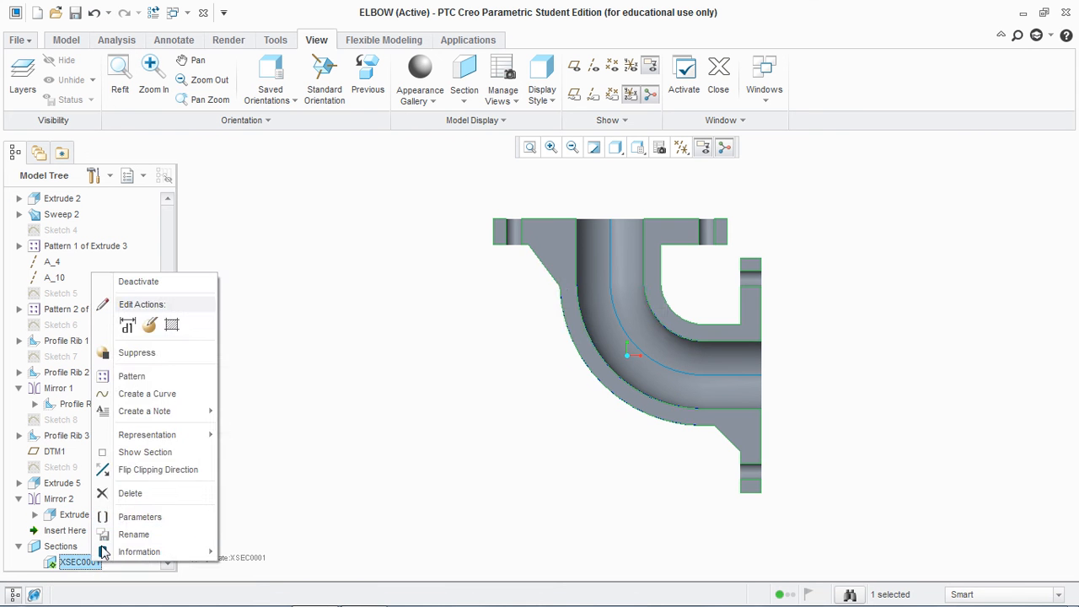
click(110, 493)
click(518, 332)
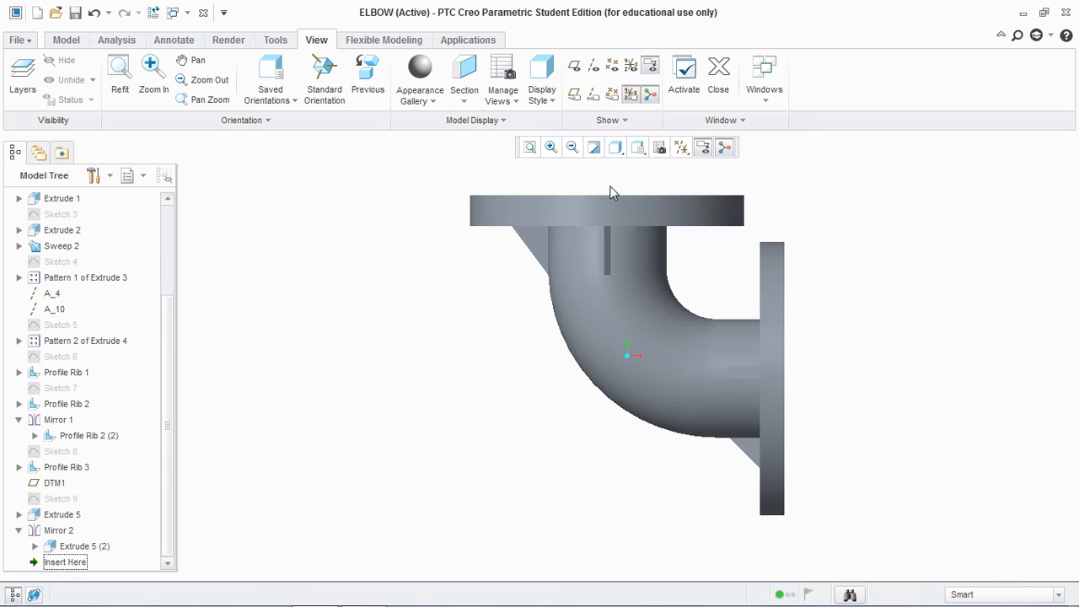
Compare the model's TOP and RIGHT views with the corresponding elbow views in the reference drawing, checking the side ribs.
click(638, 148)
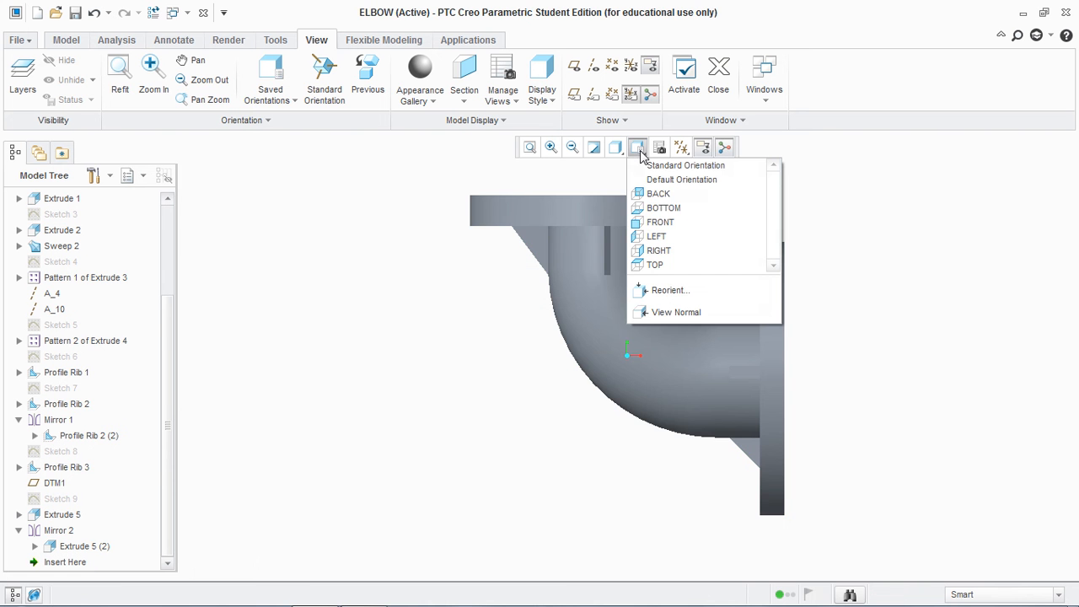
click(656, 264)
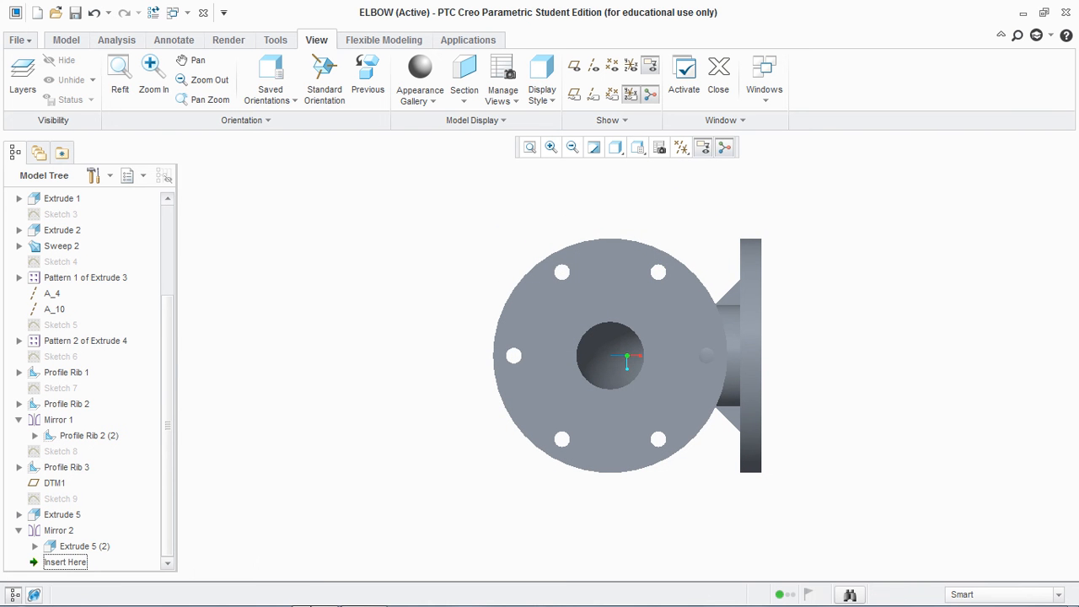
click(313, 592)
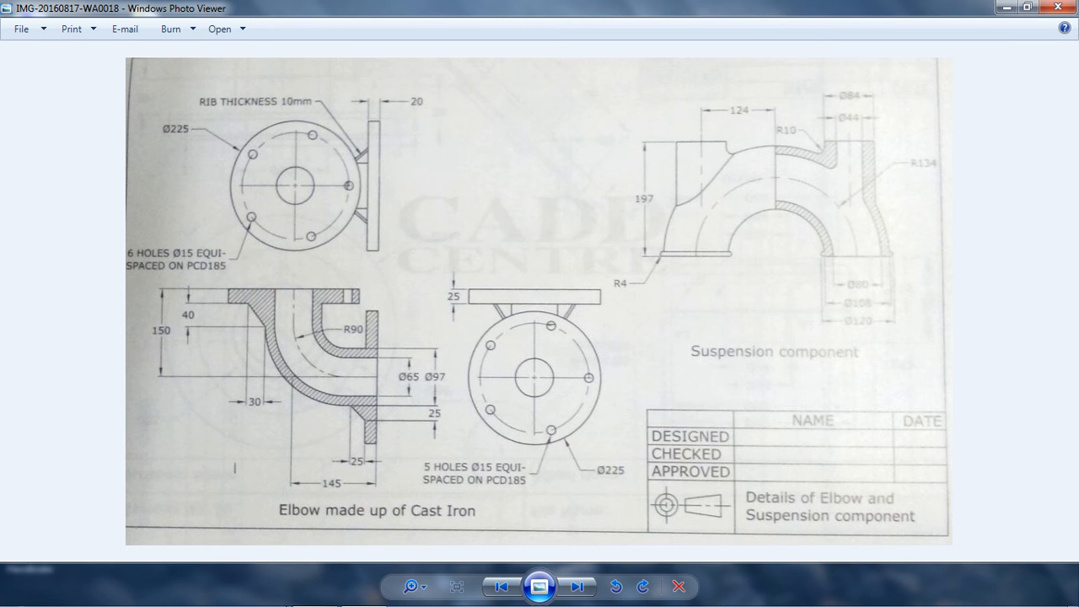
click(365, 595)
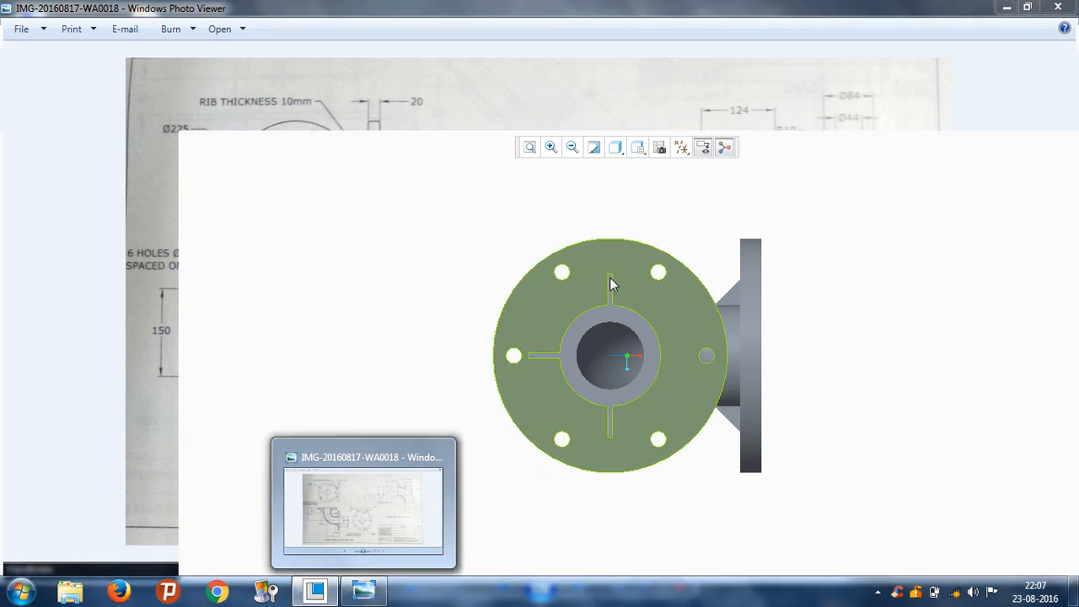
click(638, 148)
click(662, 251)
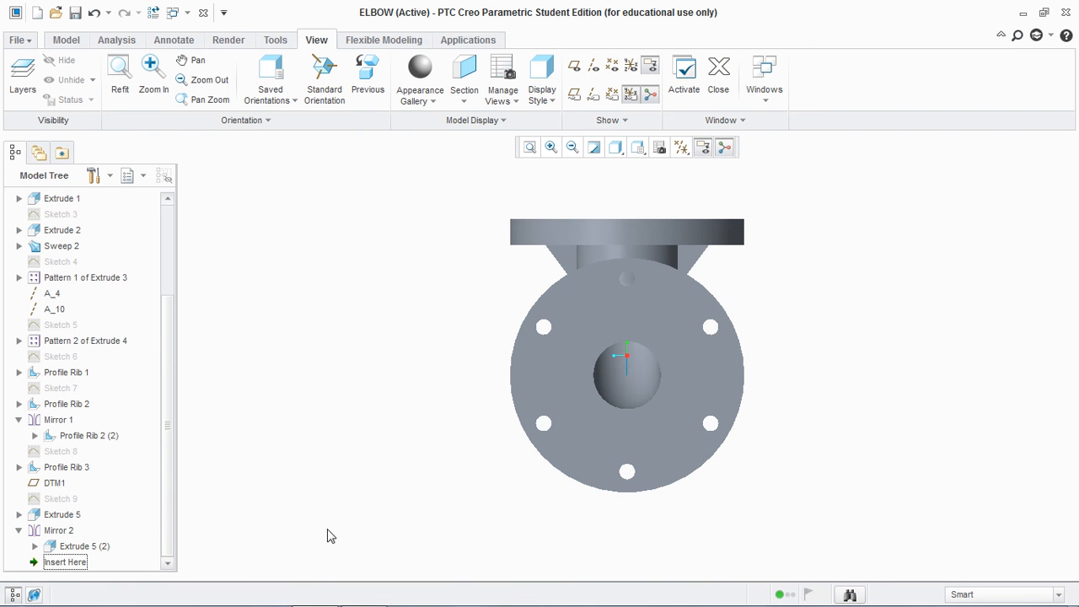
click(365, 595)
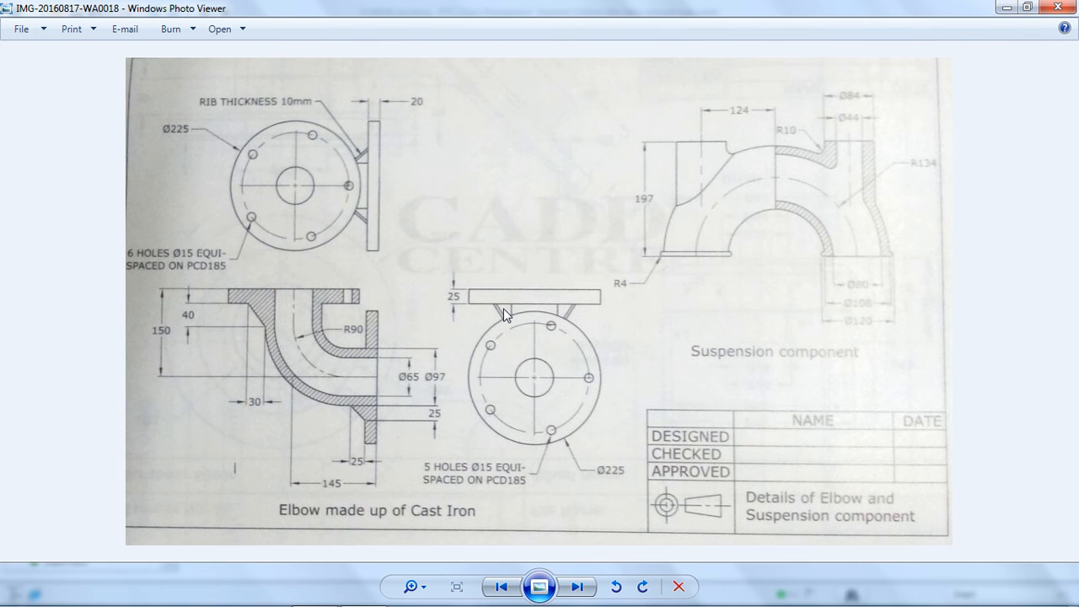
click(313, 595)
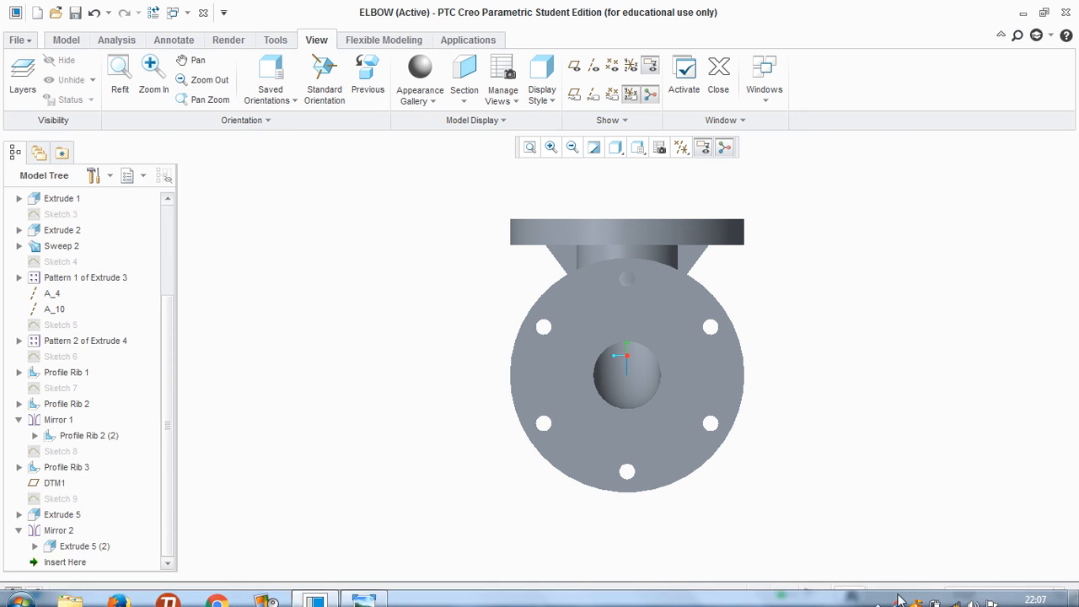
click(896, 592)
click(895, 512)
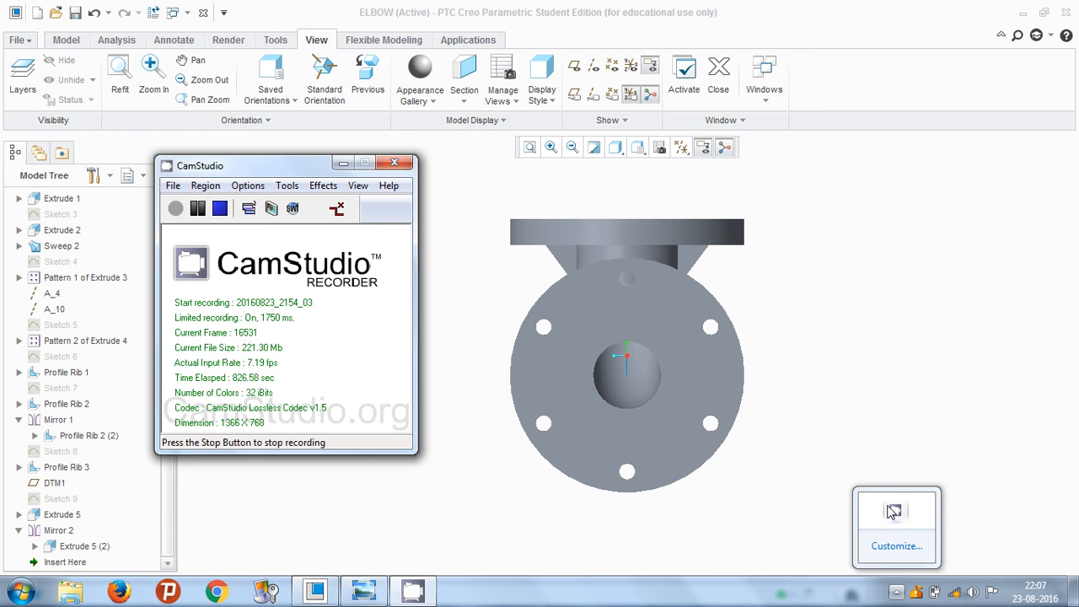